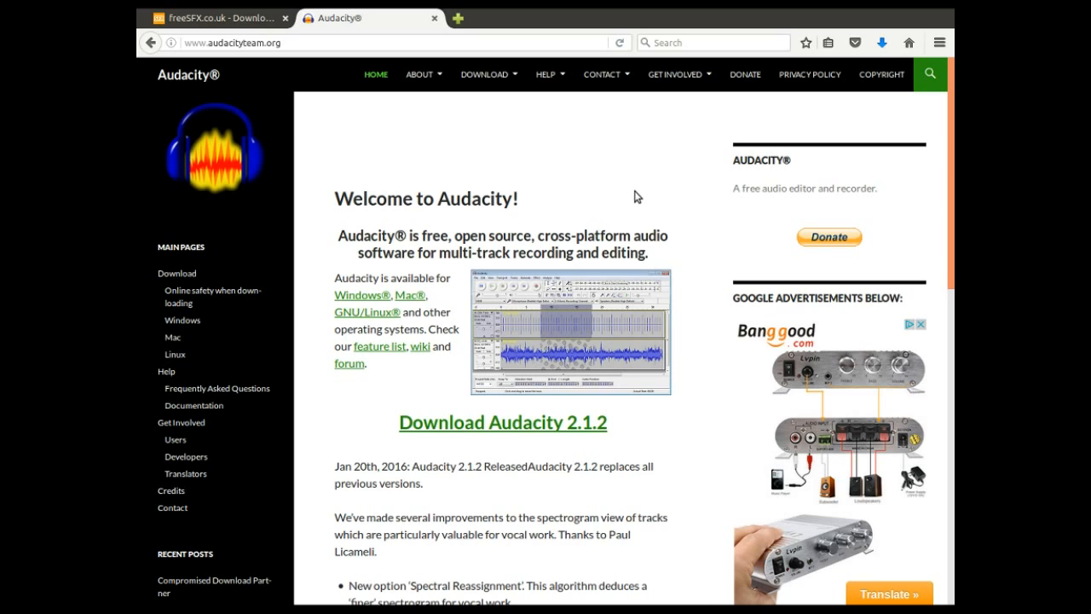
scroll(683, 260, down, 2)
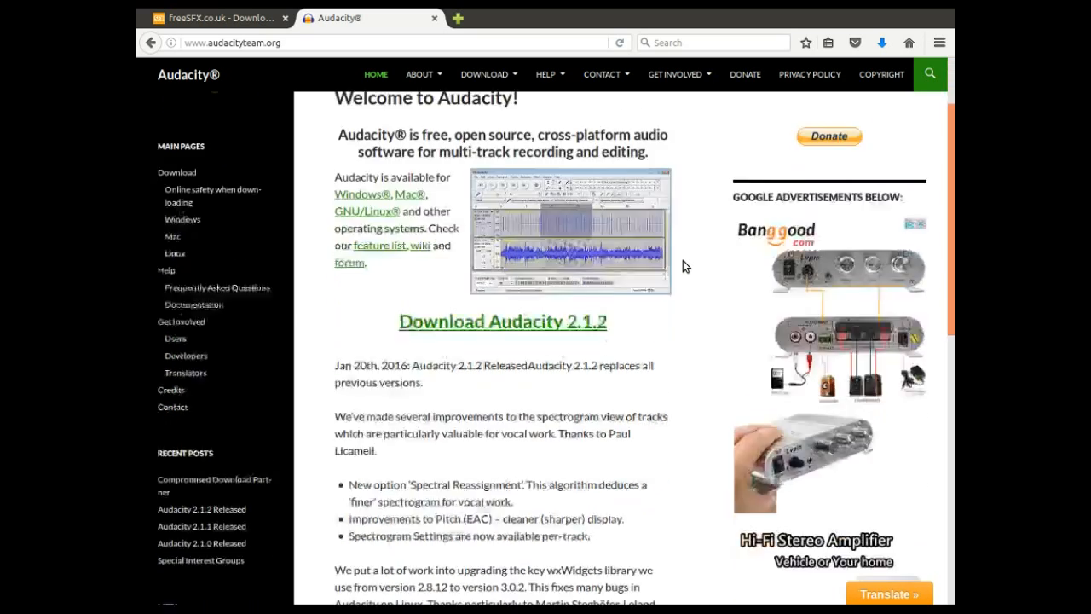
scroll(683, 266, down, 6)
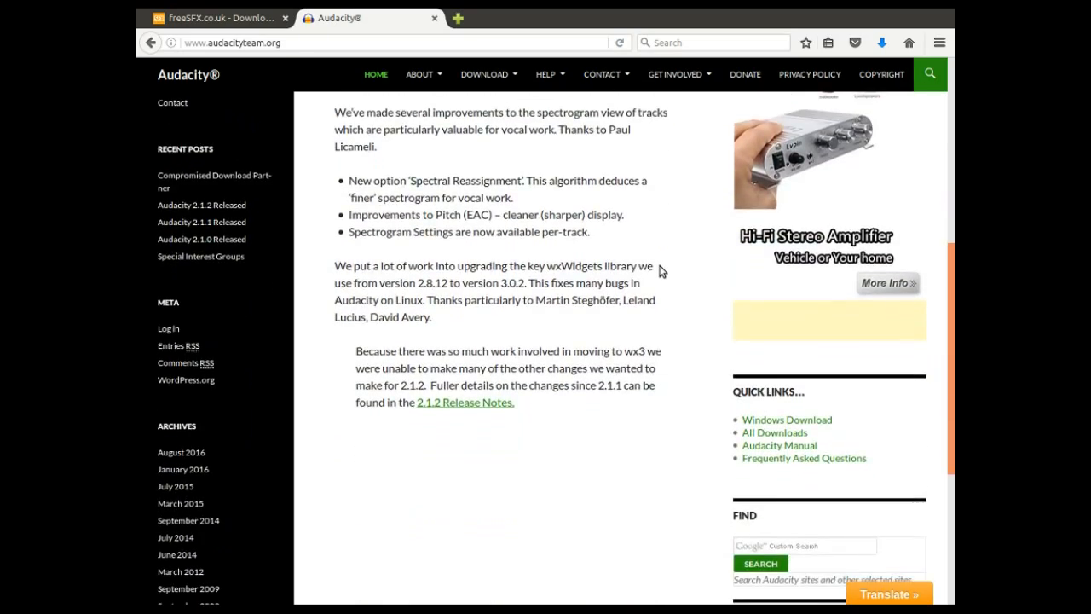
scroll(661, 271, up, 3)
scroll(662, 271, up, 5)
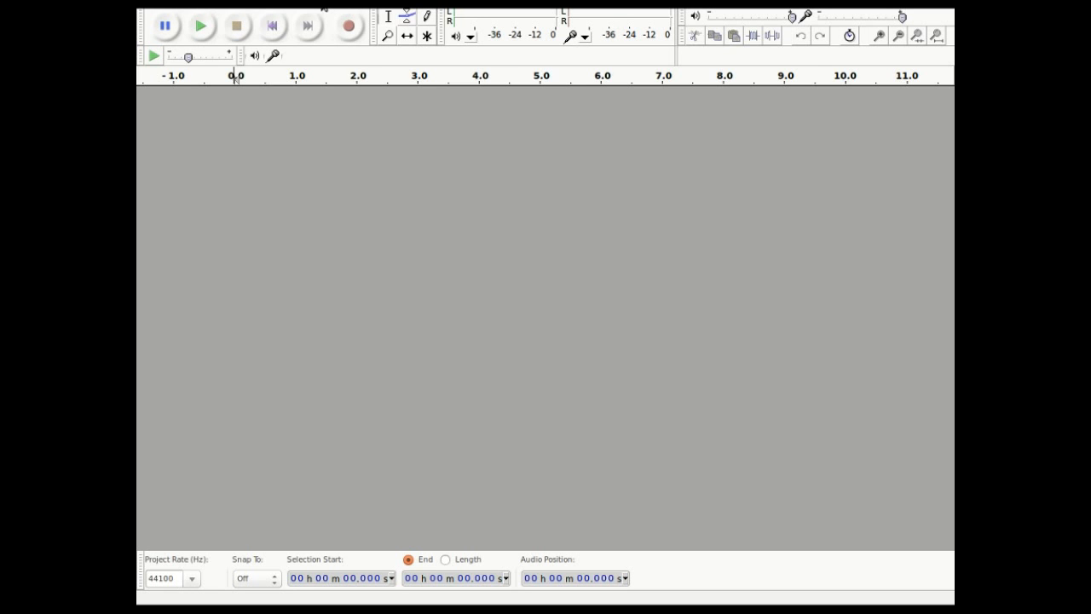
Step: Add four new mono audio tracks to the empty project
click(324, 8)
mouse_move(325, 13)
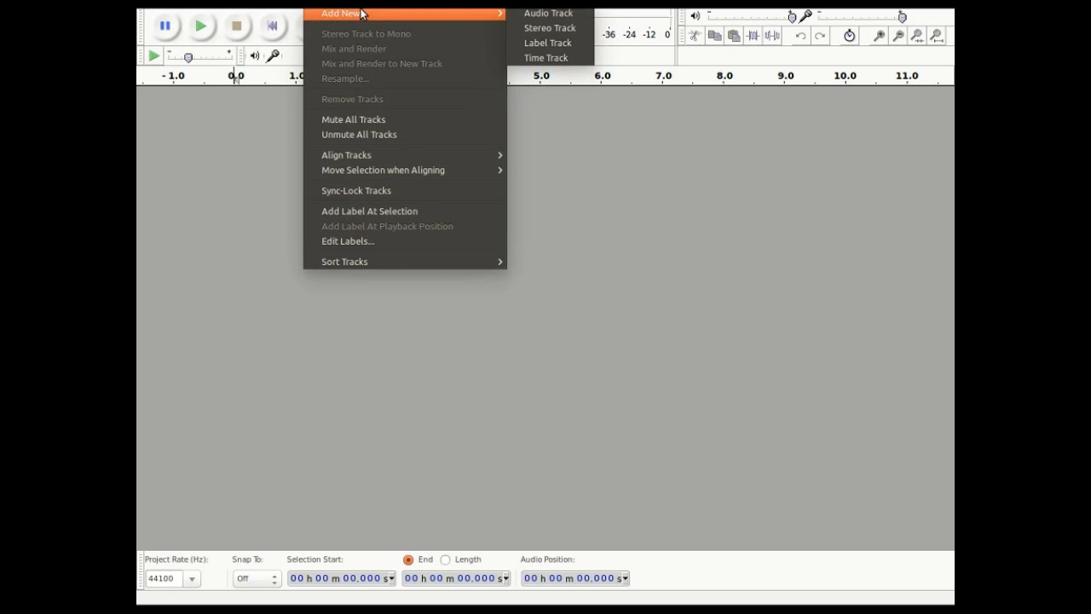
click(539, 14)
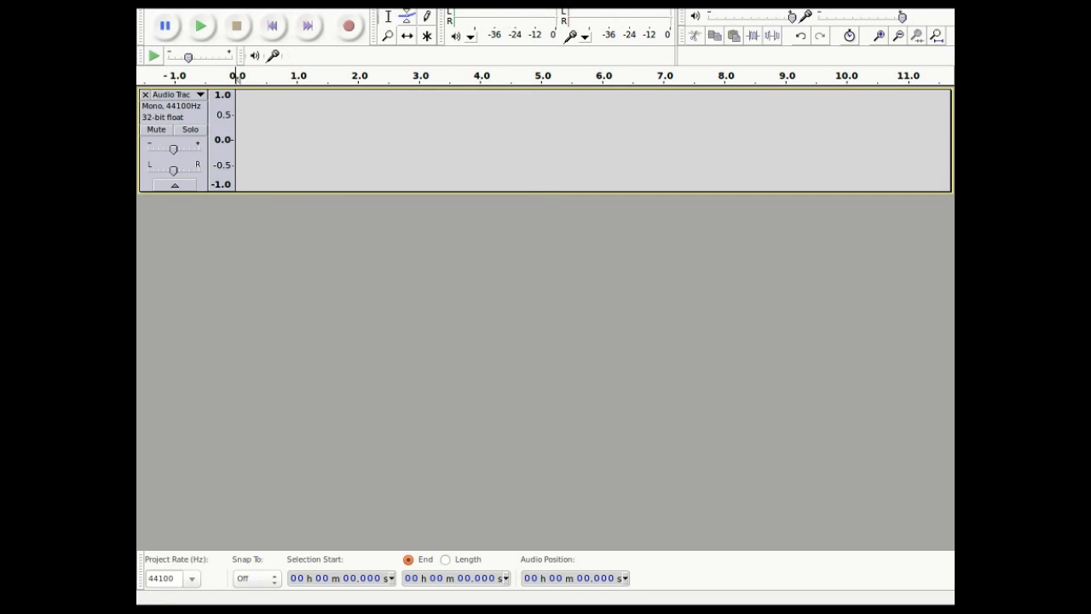
click(323, 7)
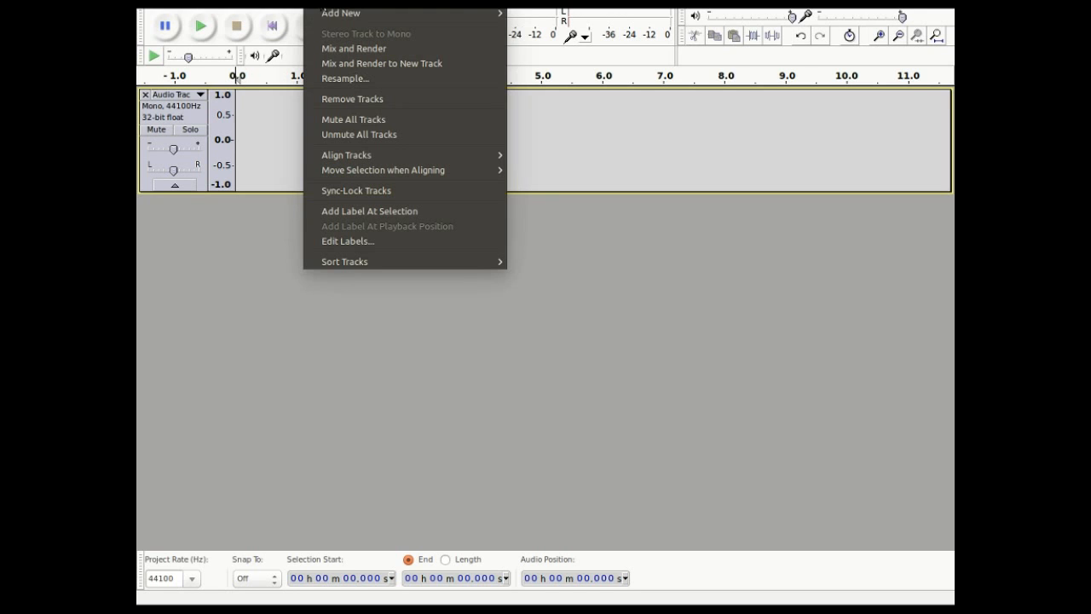
mouse_move(337, 16)
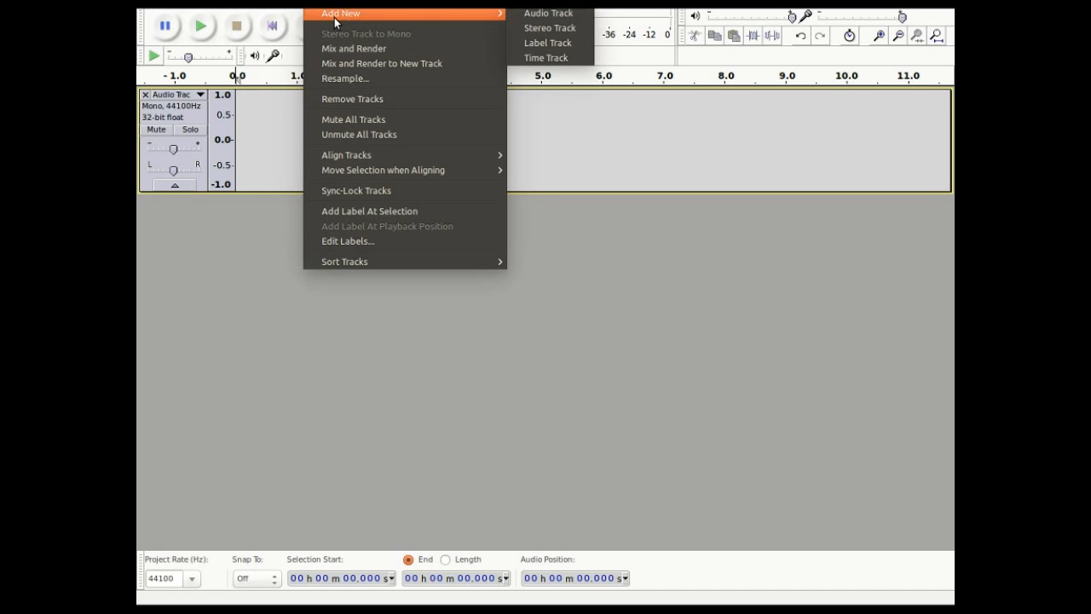
click(545, 14)
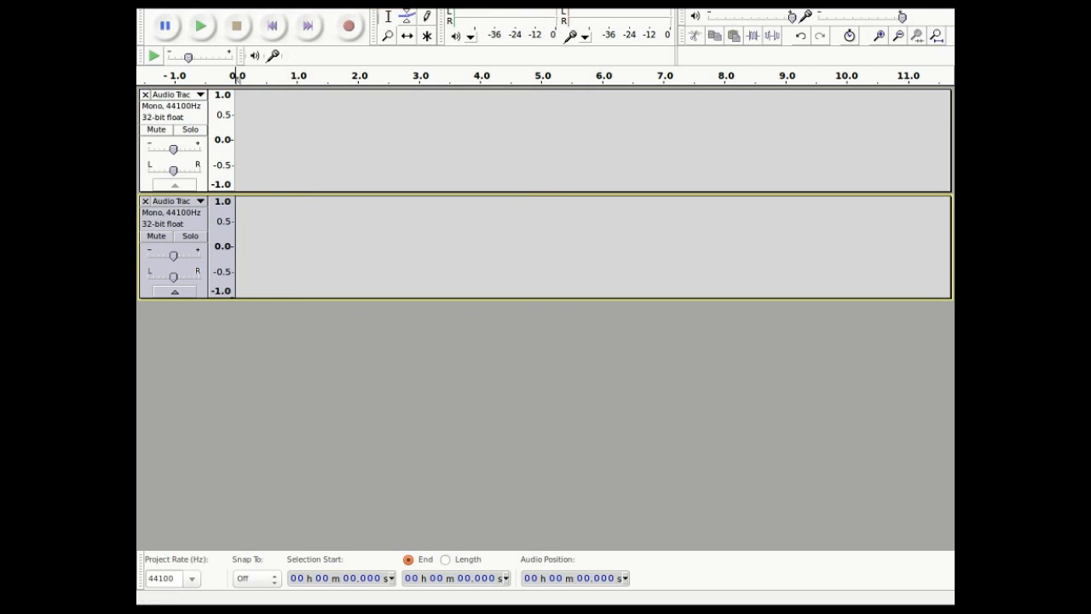
click(323, 7)
mouse_move(378, 13)
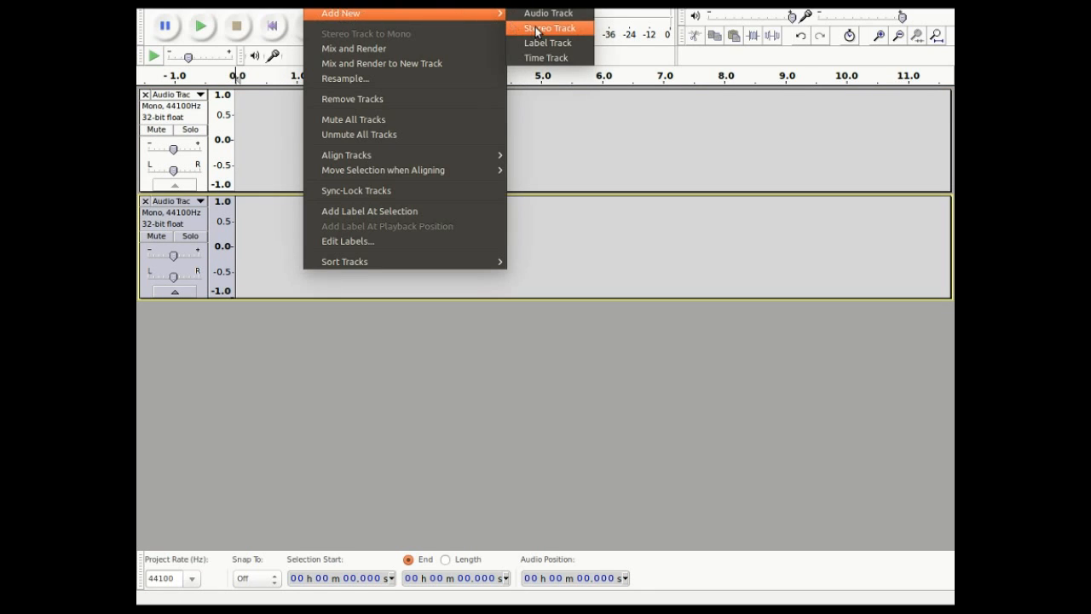
click(546, 14)
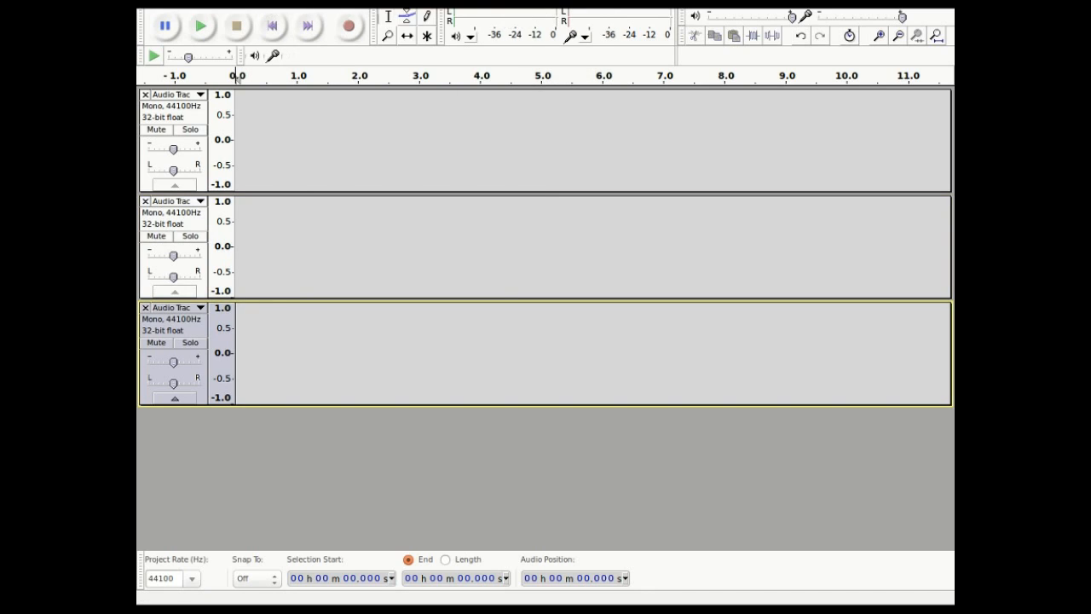
click(323, 7)
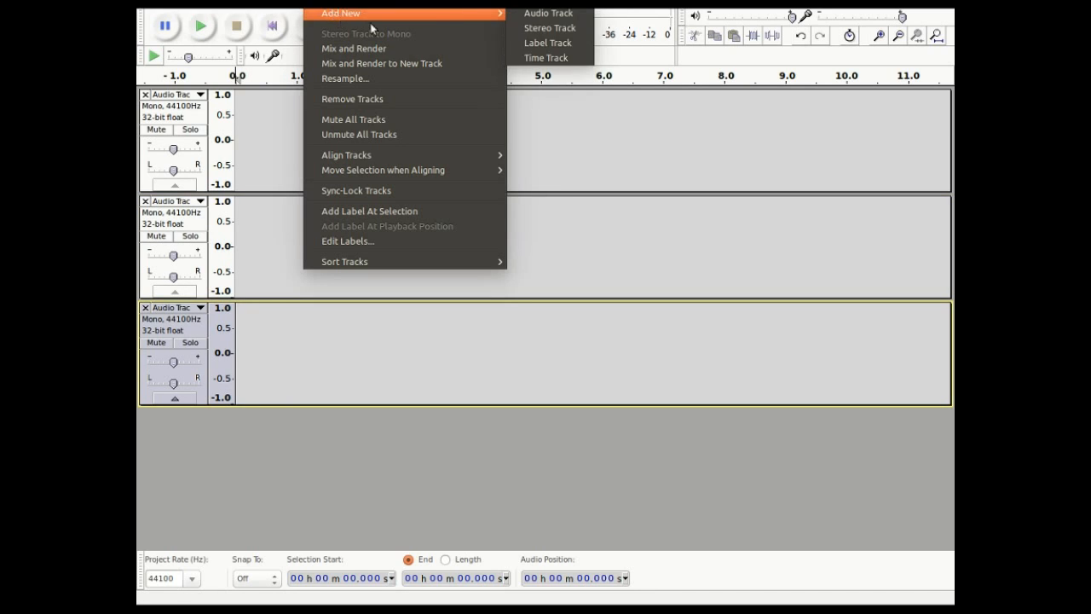
mouse_move(413, 13)
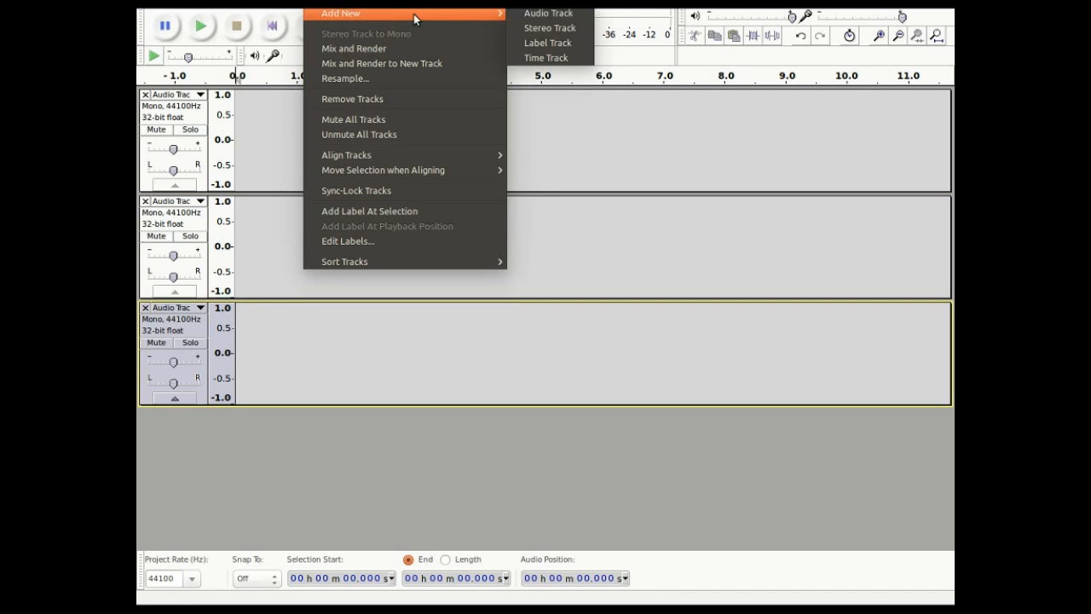
click(548, 14)
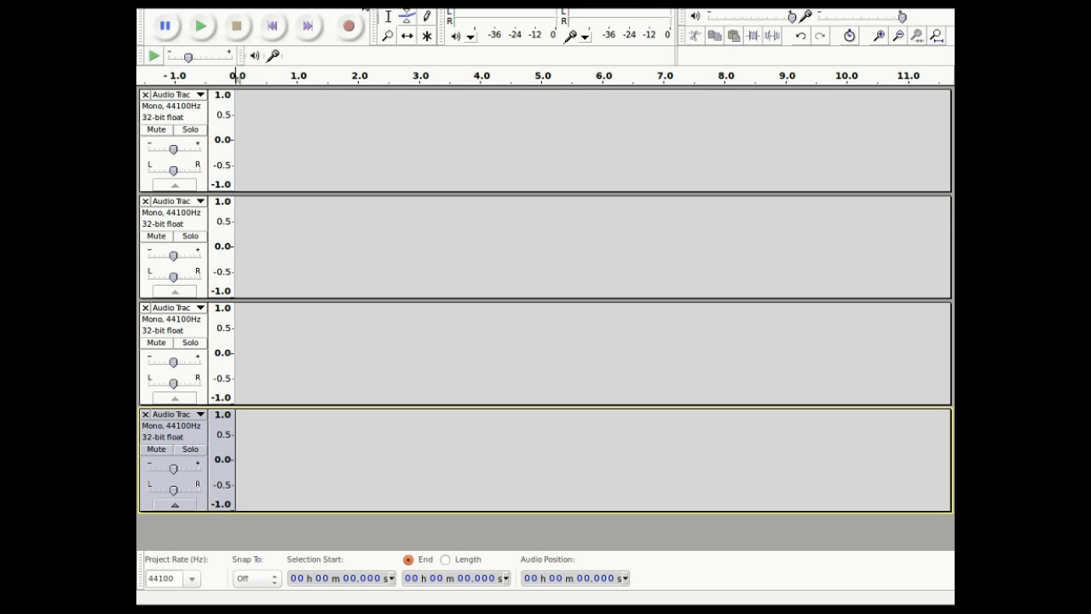
Step: Make the first audio track active and place the cursor at the start of the timeline
click(364, 7)
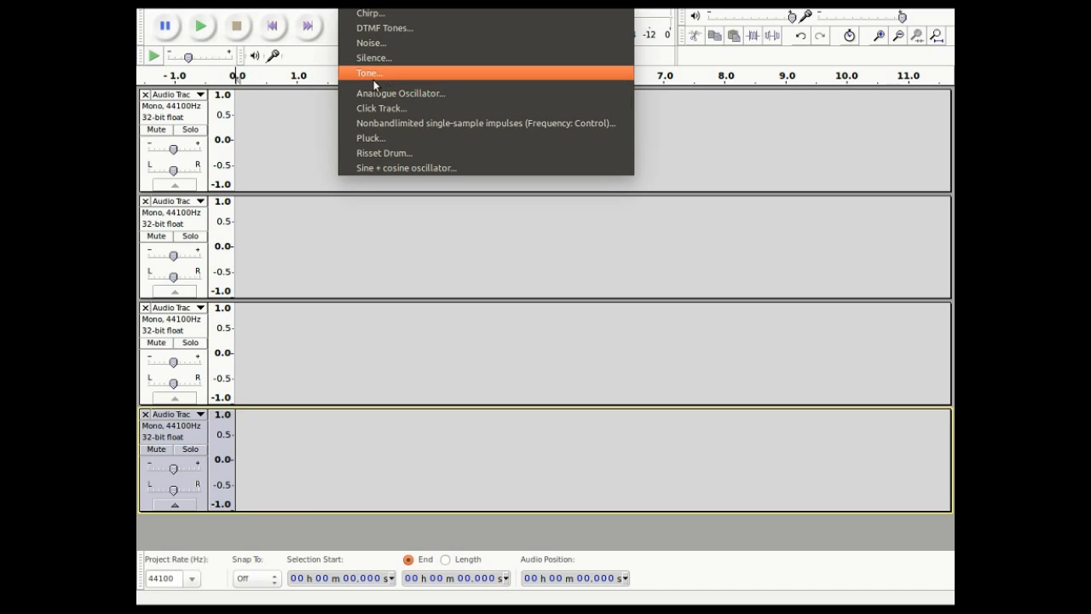
click(241, 86)
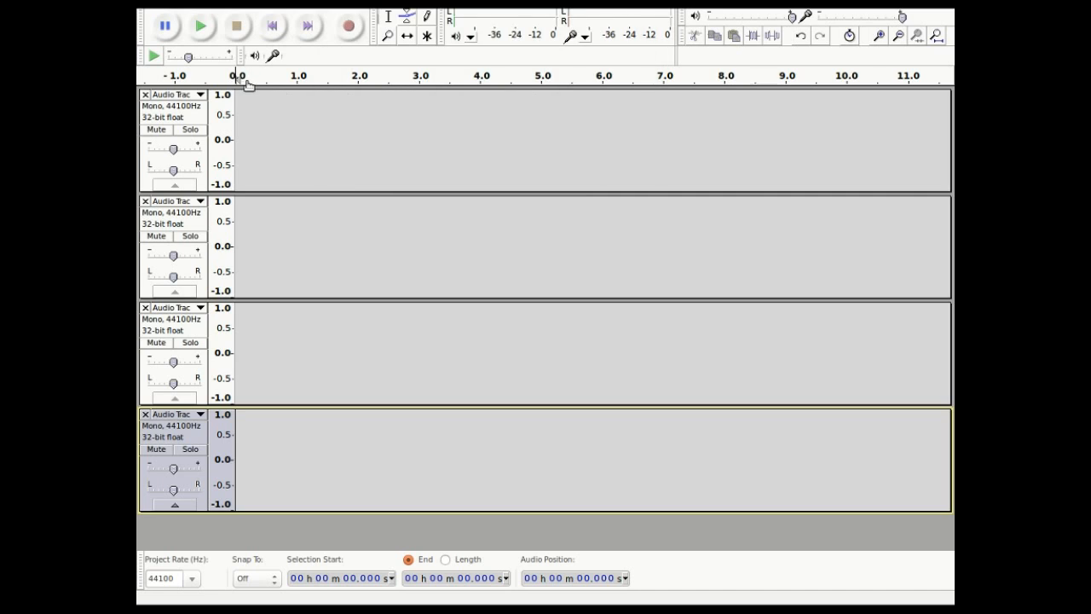
drag(246, 97, 285, 107)
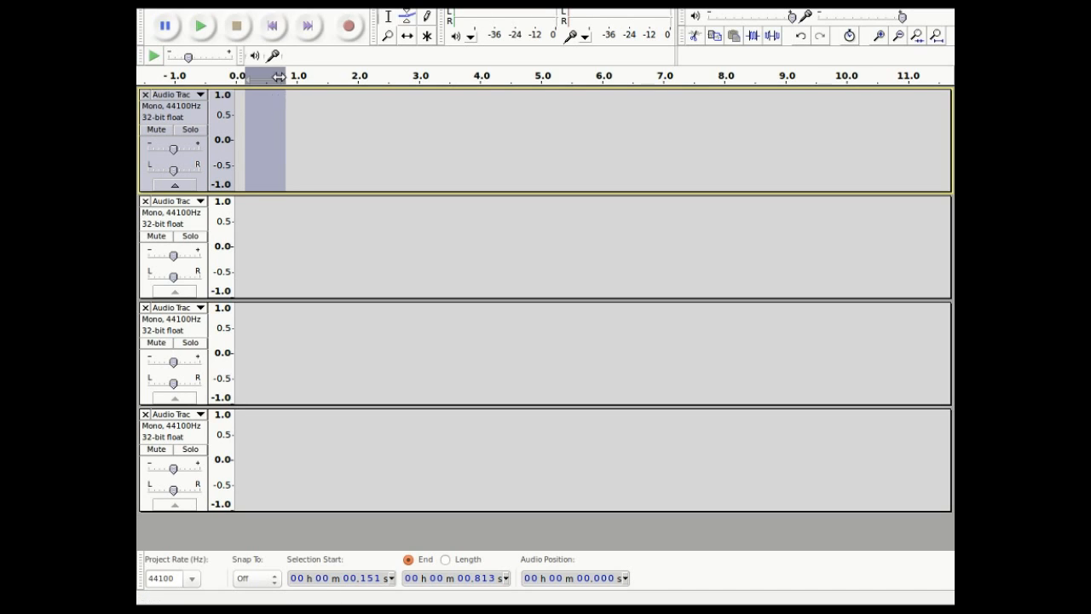
click(272, 28)
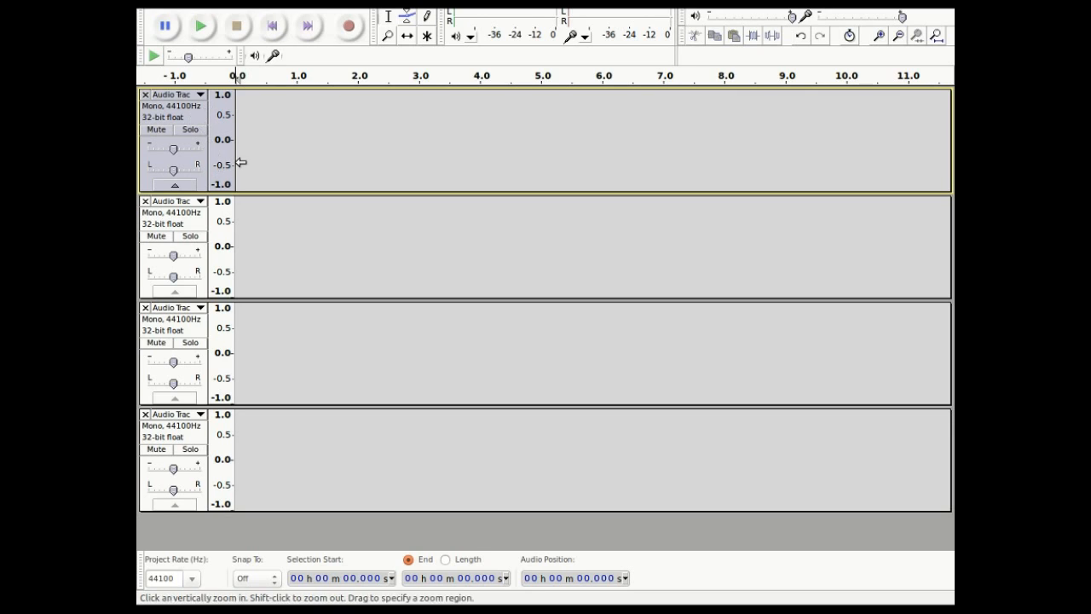
Step: Generate a 24 Hz sine tone with a duration of 3 minutes in the first audio track and play it back briefly
click(359, 7)
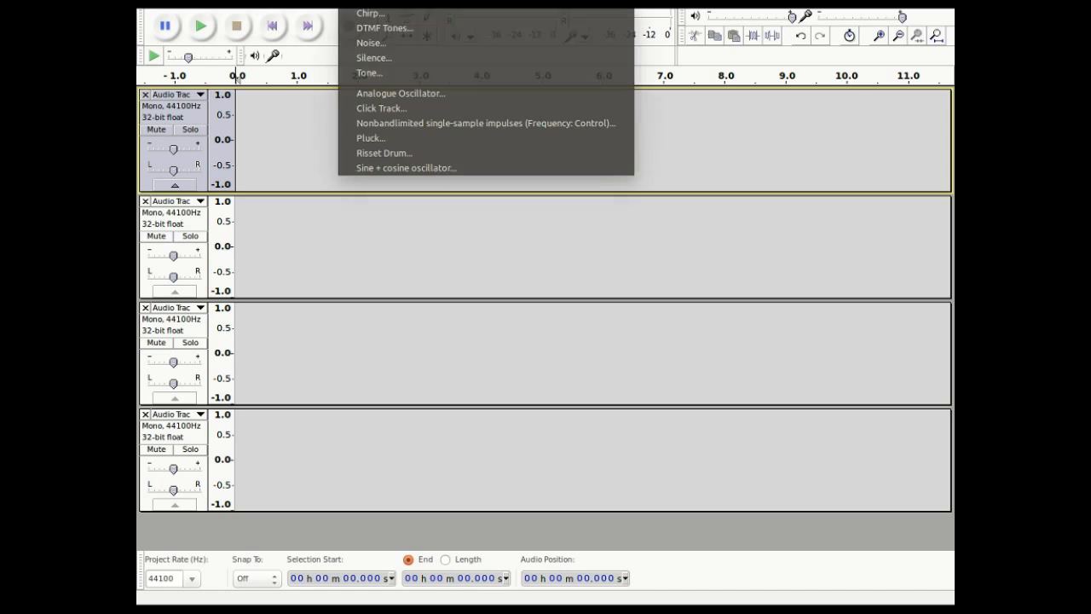
click(372, 73)
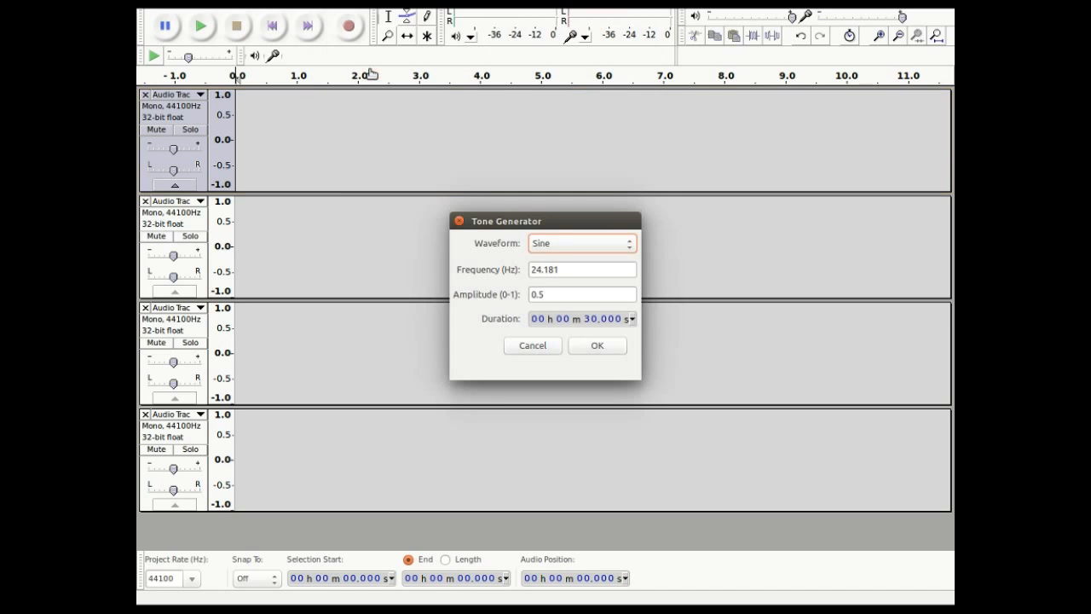
click(632, 247)
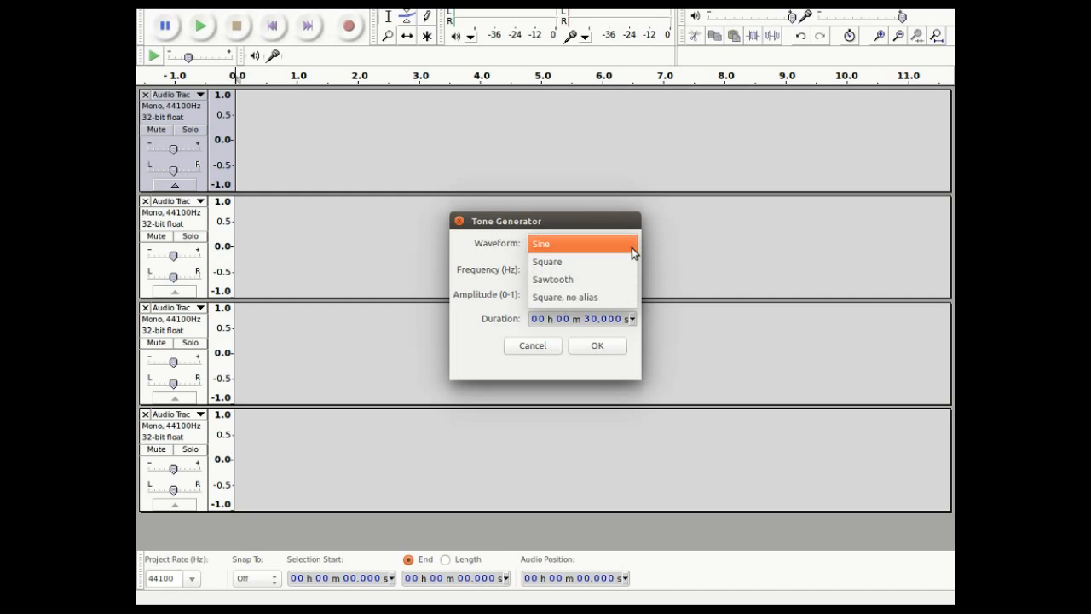
click(632, 248)
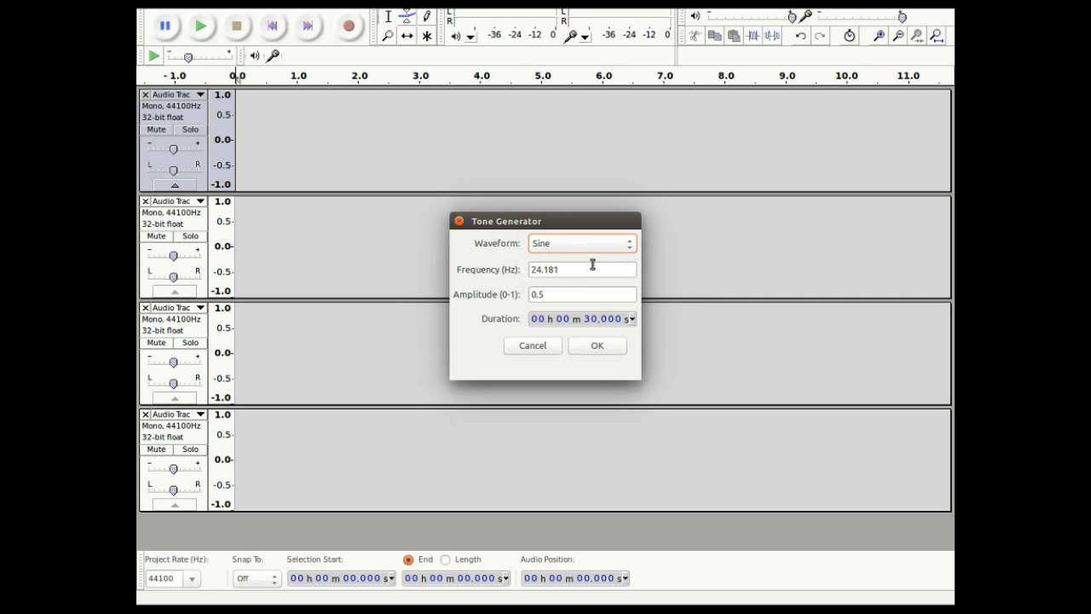
drag(585, 271, 456, 272)
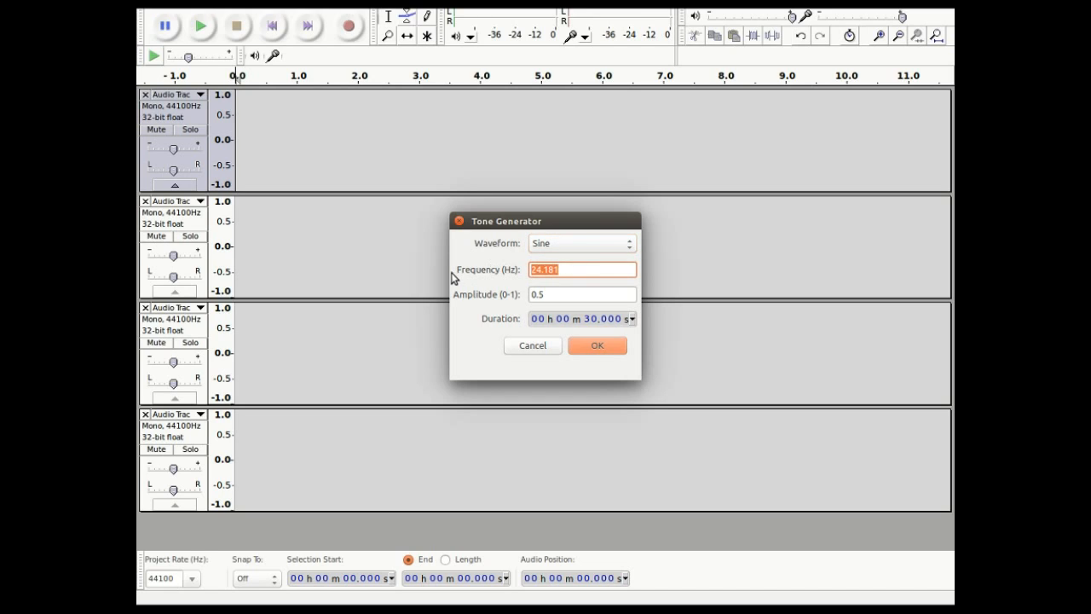
text(24)
click(595, 321)
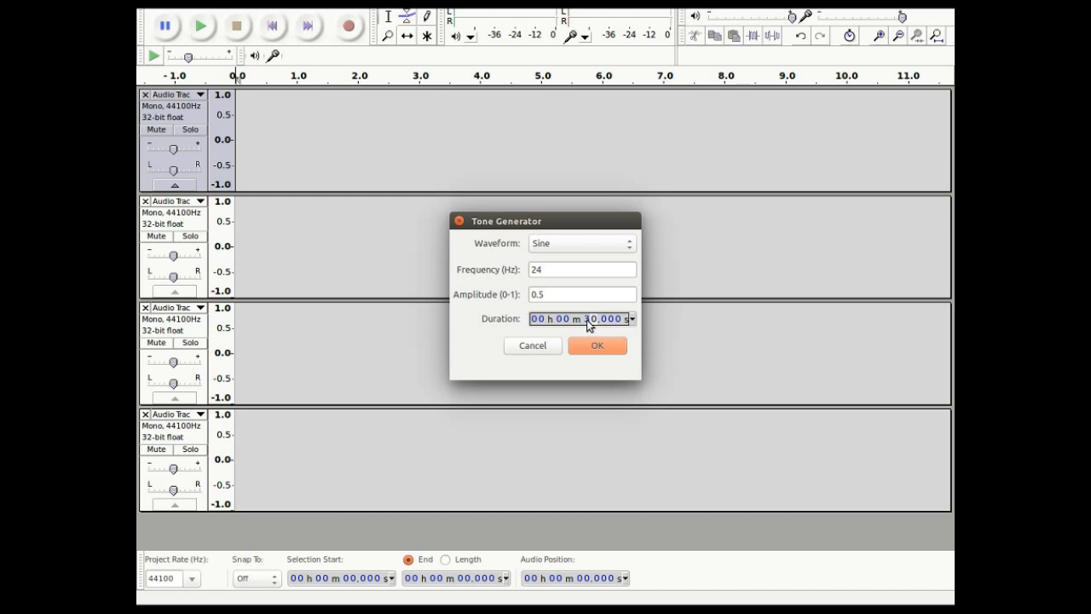
key(BackSpace)
key(BackSpace)
click(597, 345)
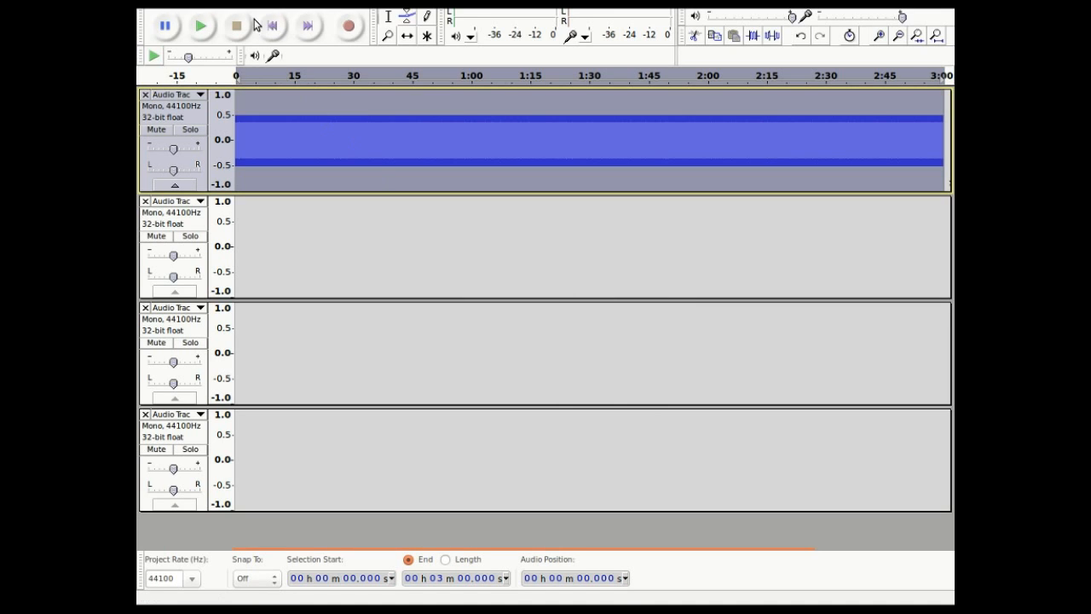
click(202, 28)
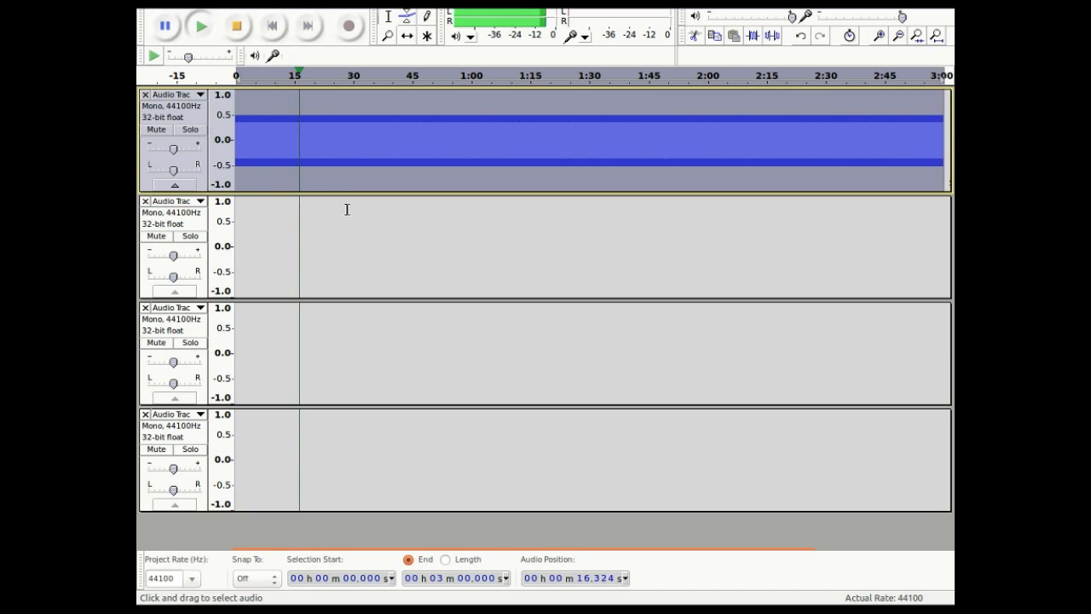
click(237, 29)
Step: Generate a 24.09 Hz sine tone from the start of the second audio track and play both tones together
click(261, 233)
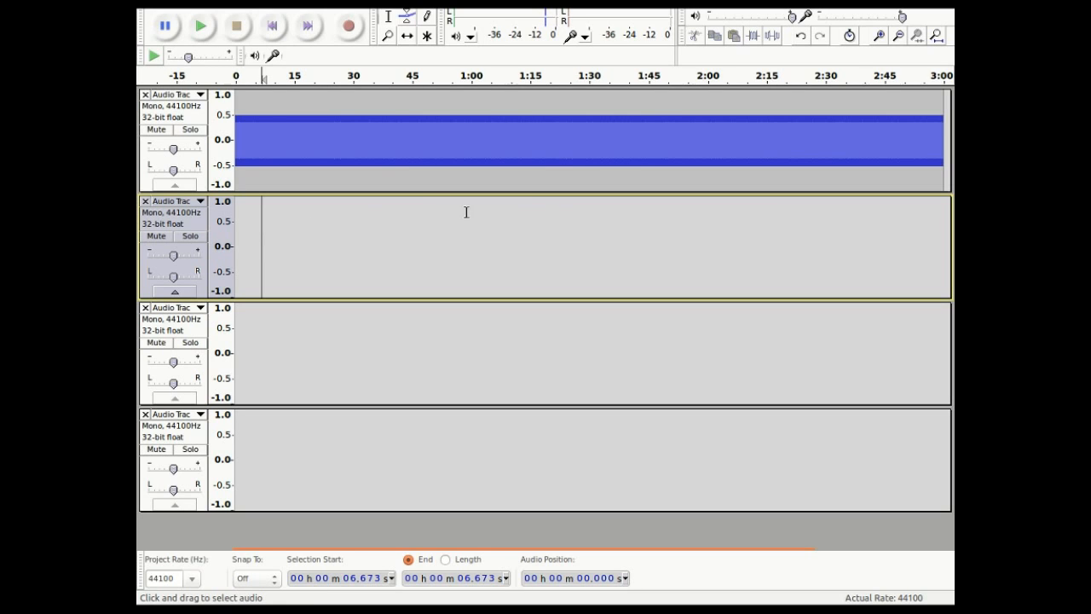
click(274, 27)
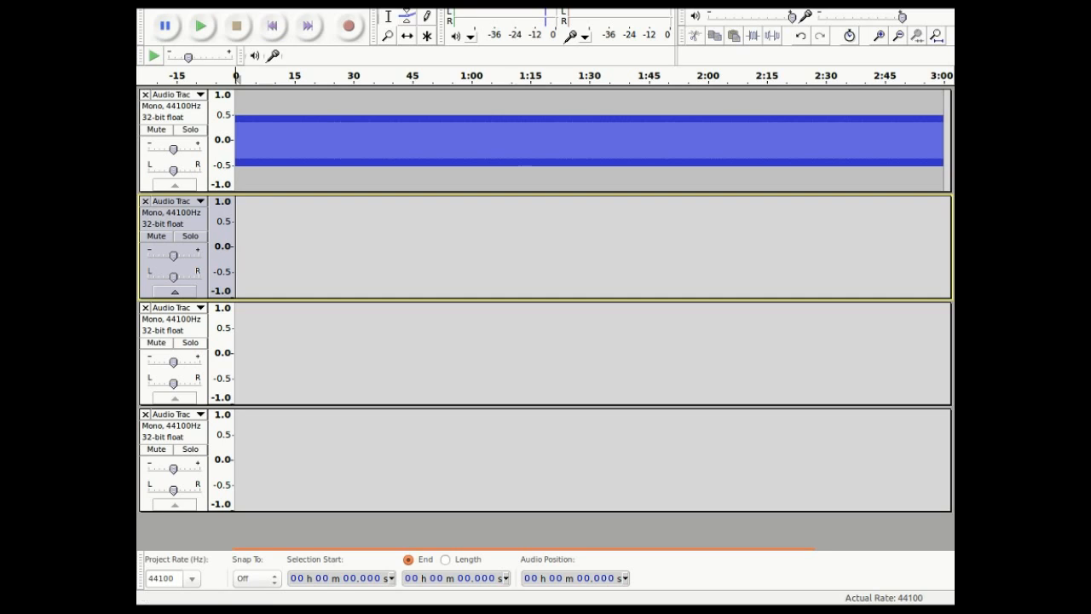
click(362, 4)
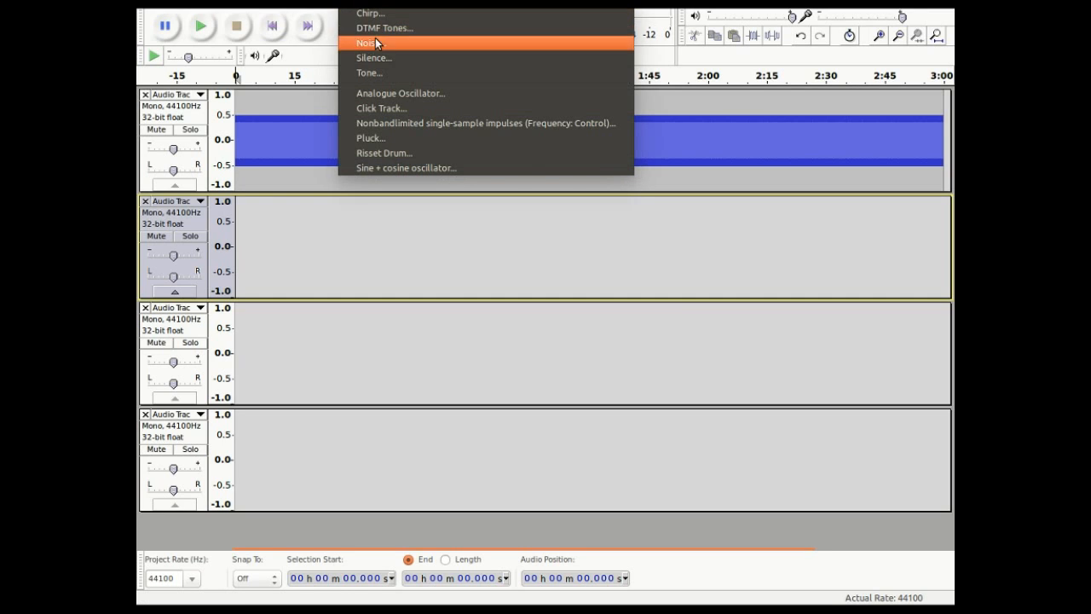
click(386, 72)
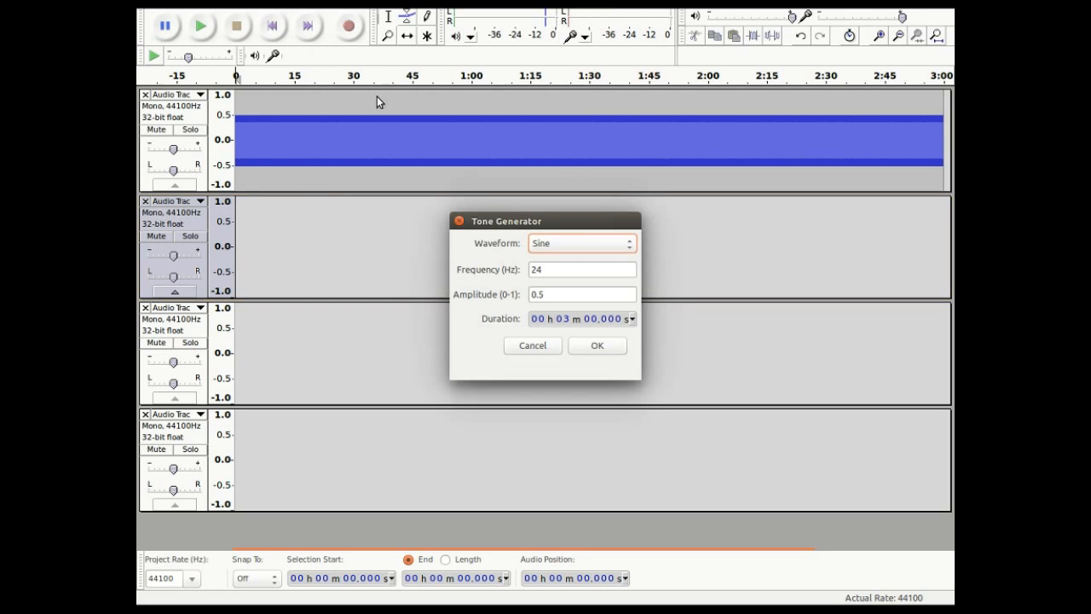
click(588, 273)
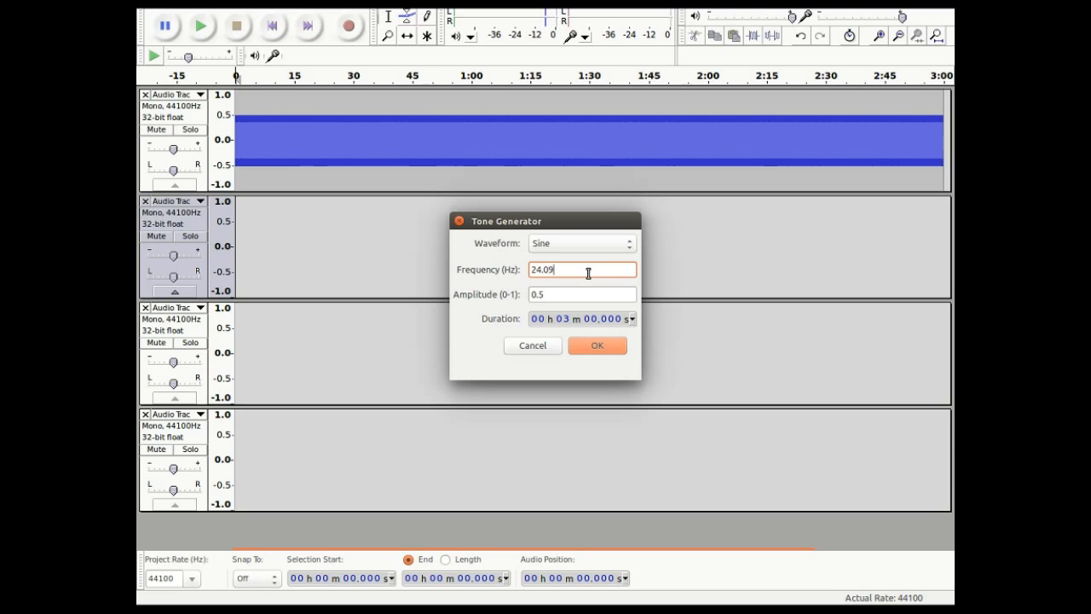
click(605, 346)
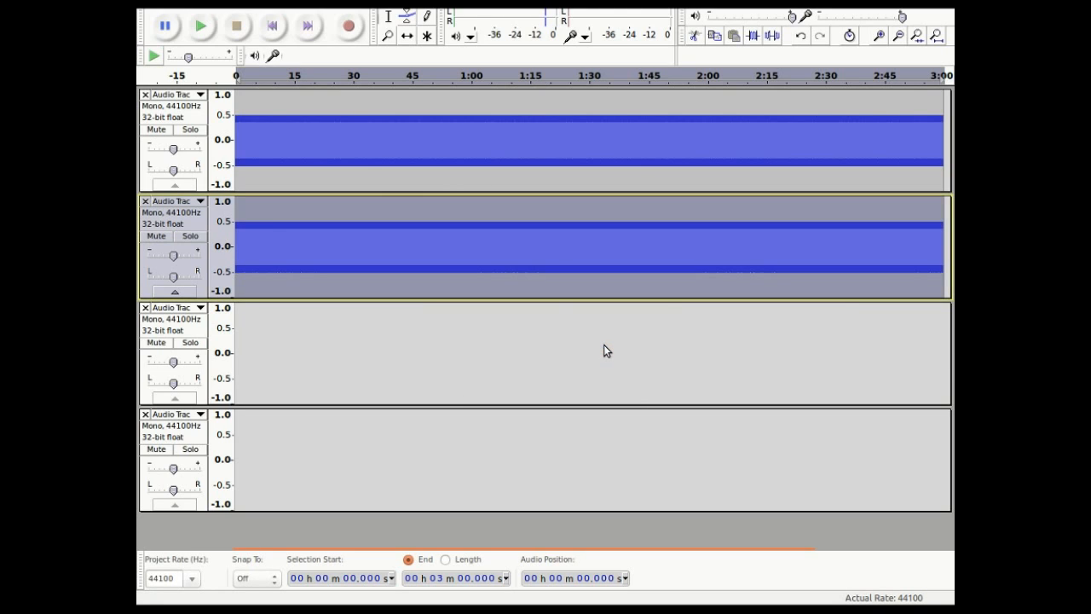
click(202, 27)
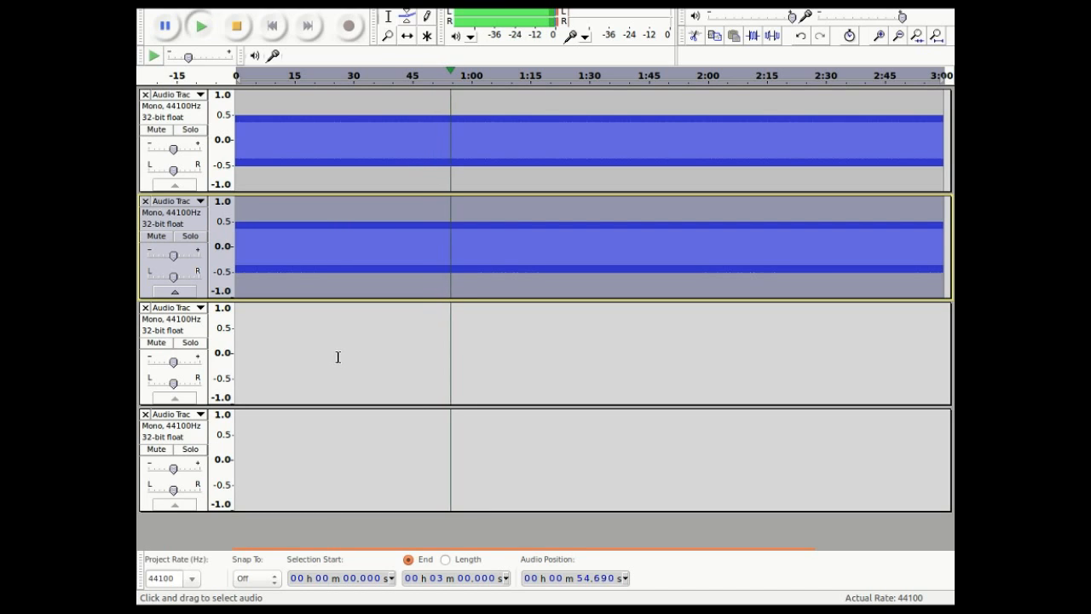
click(236, 28)
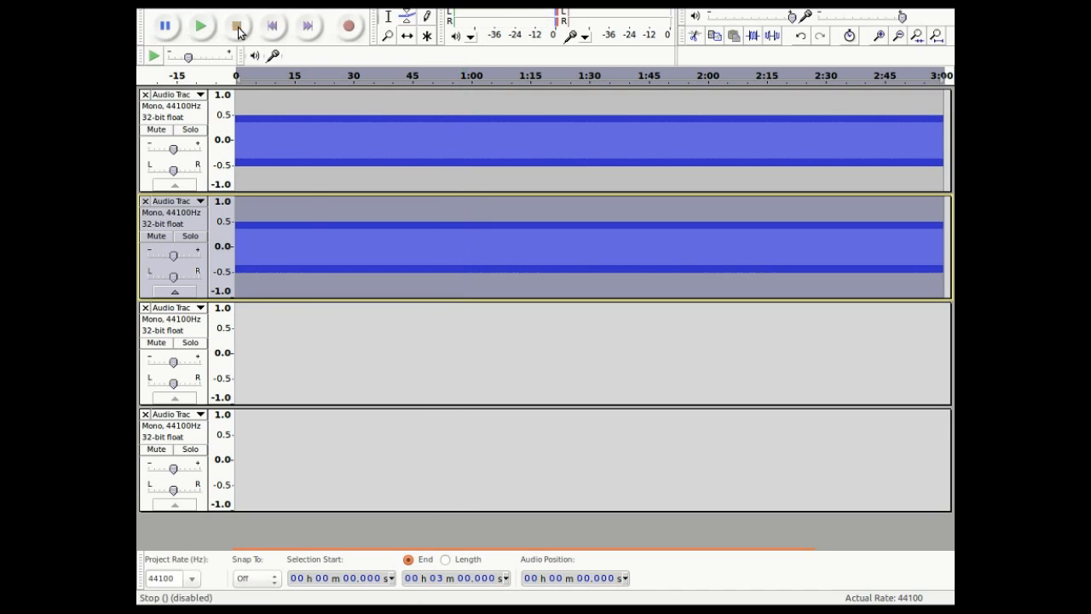
Step: Generate a 24.18 Hz sine tone from the start of the third audio track and play the three tones together
click(258, 352)
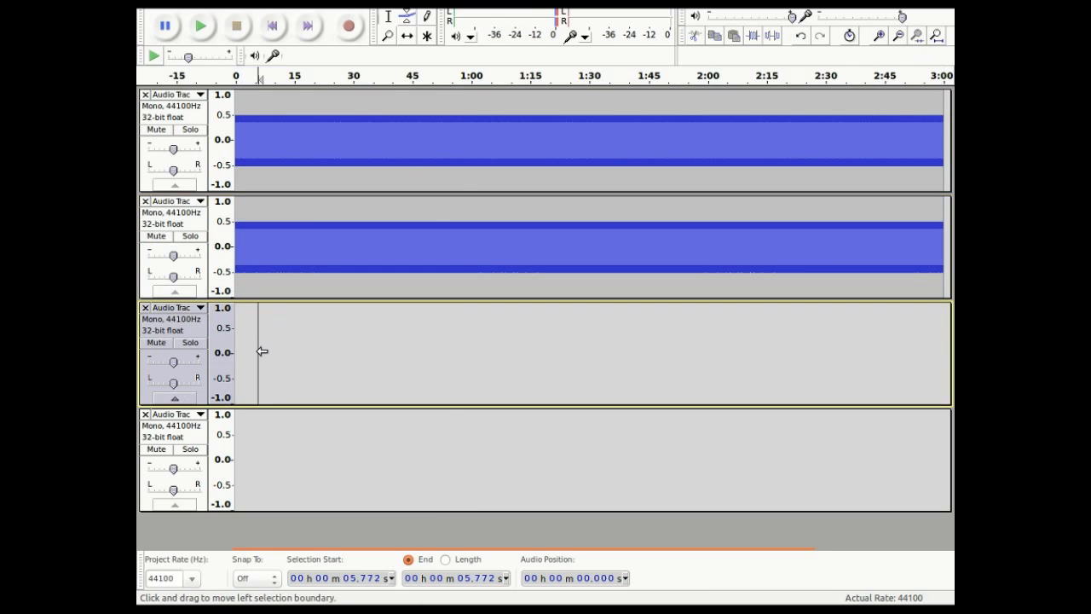
click(274, 28)
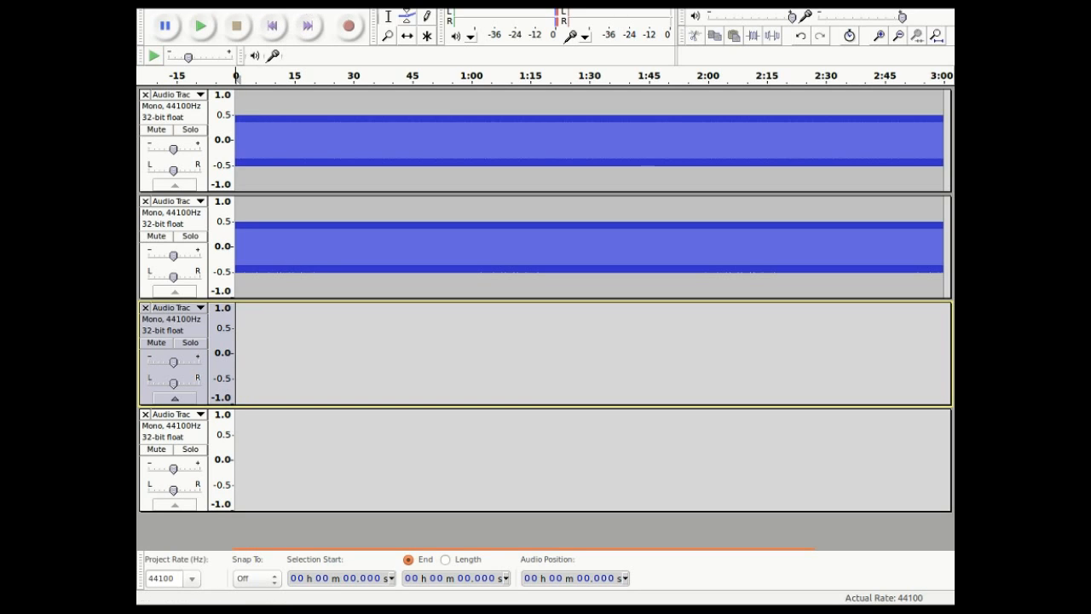
click(362, 2)
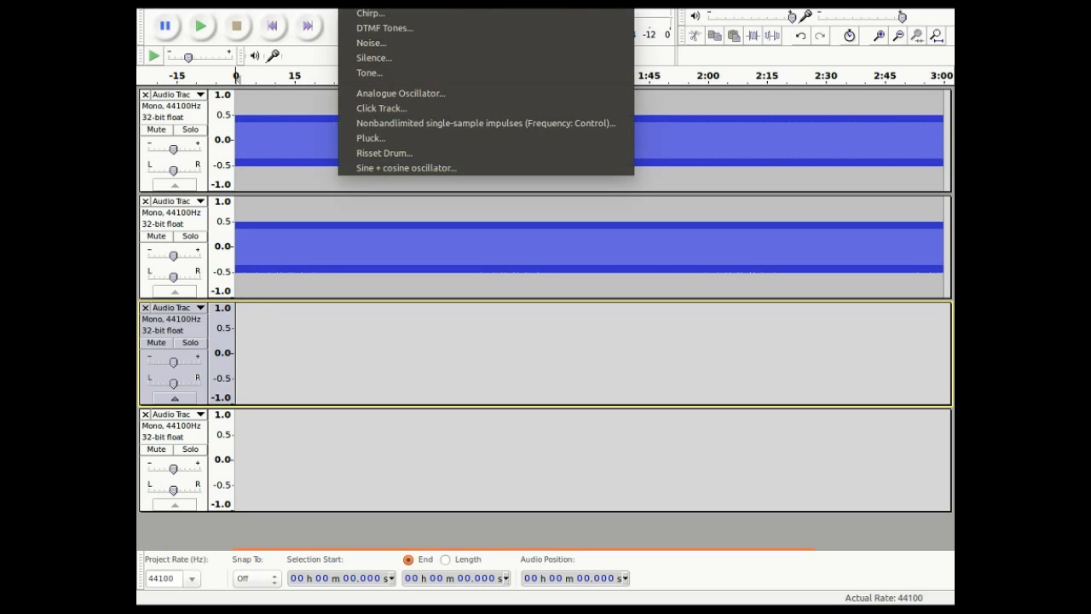
click(385, 73)
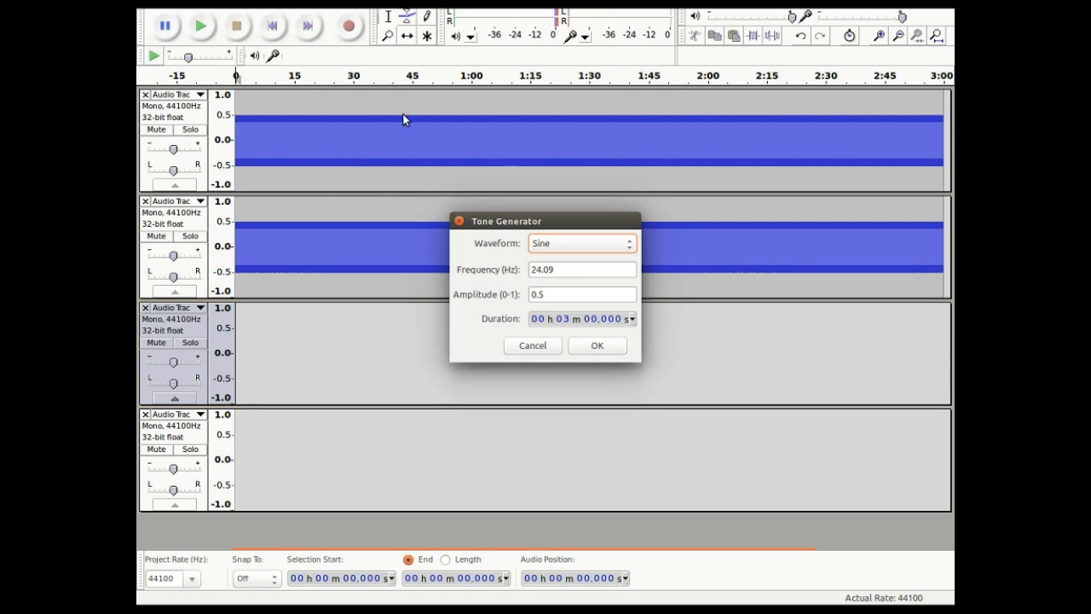
click(555, 269)
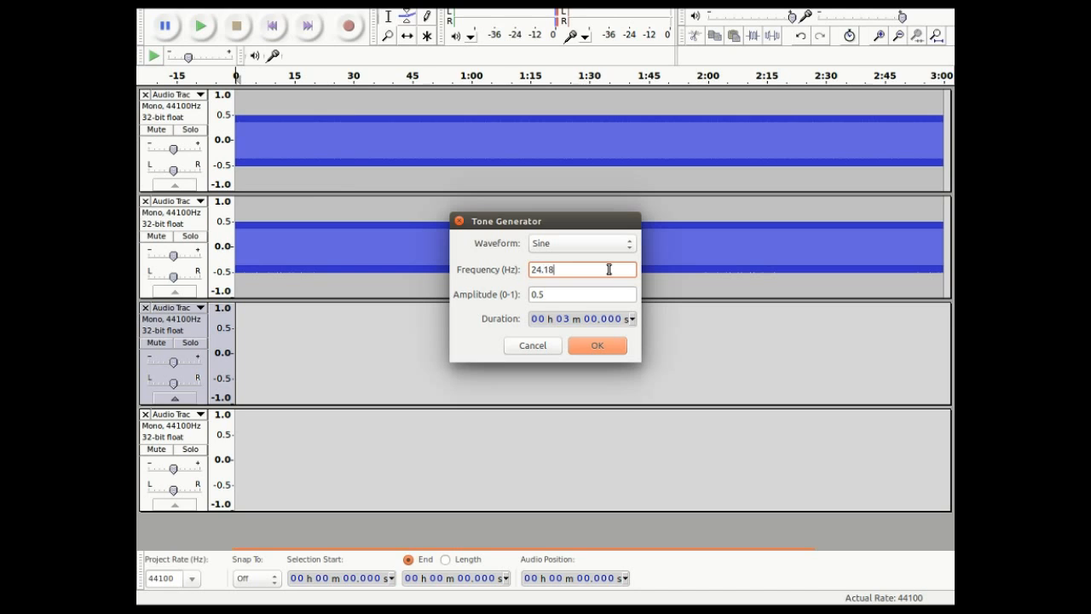
click(596, 348)
click(202, 29)
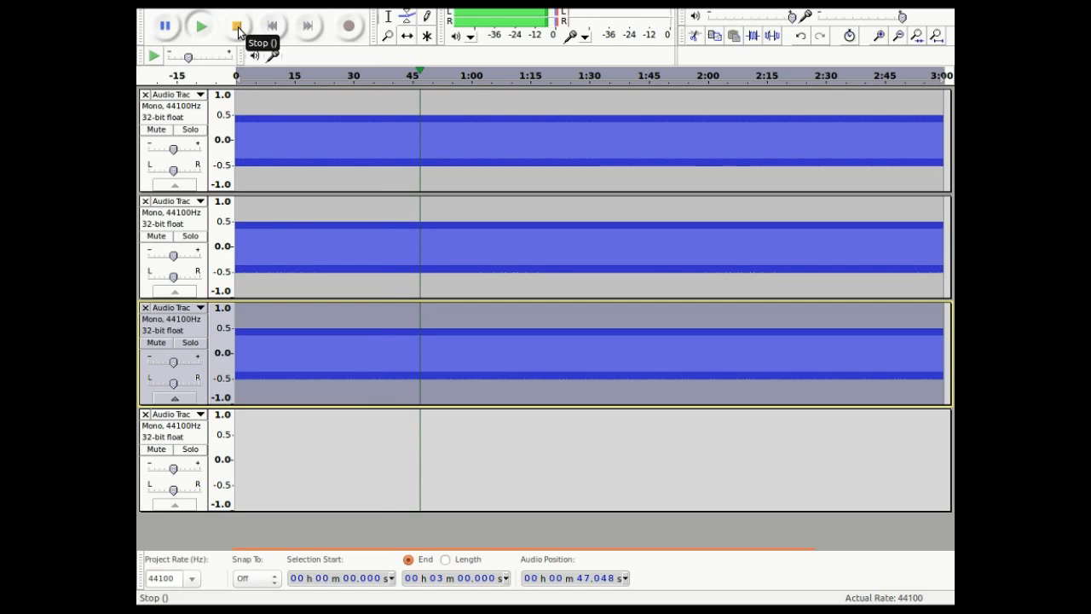
click(238, 28)
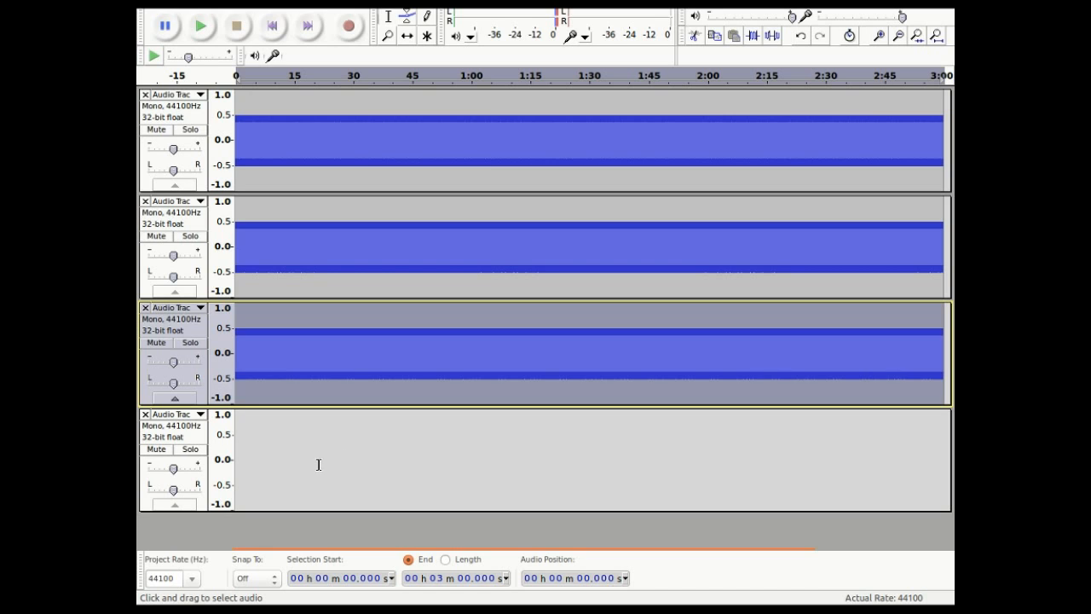
Step: Generate a 3-minute sine tone at a new frequency from the start of the fourth audio track and play all four tones together
click(269, 437)
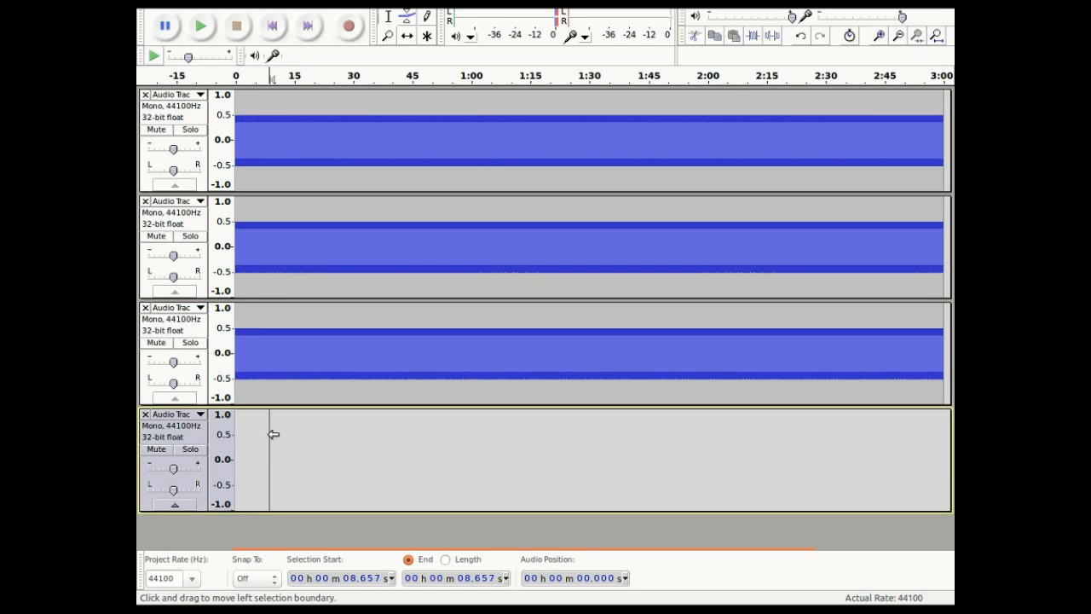
click(275, 26)
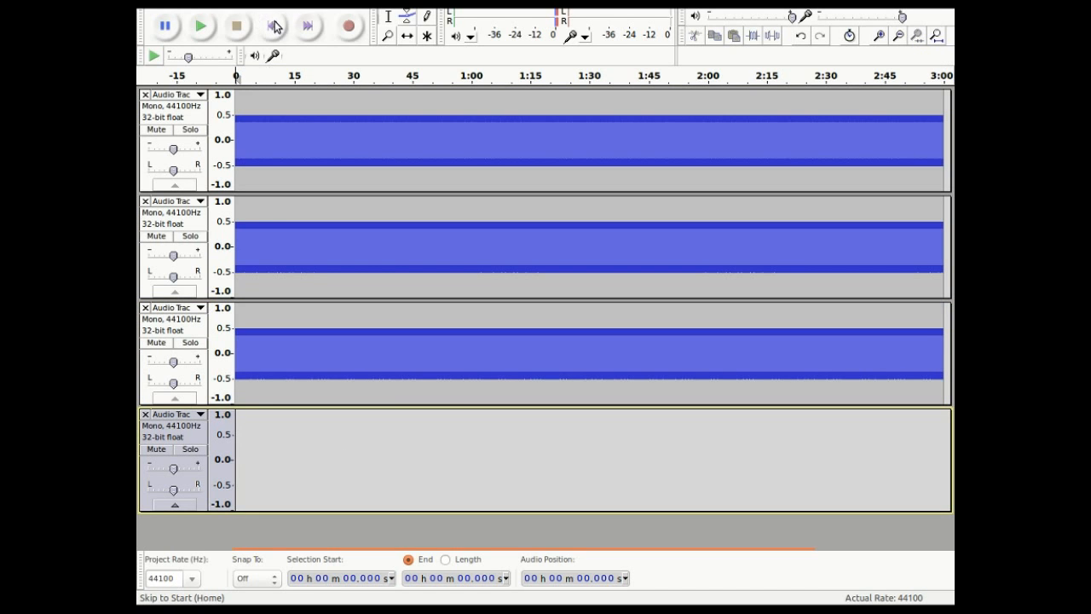
click(348, 2)
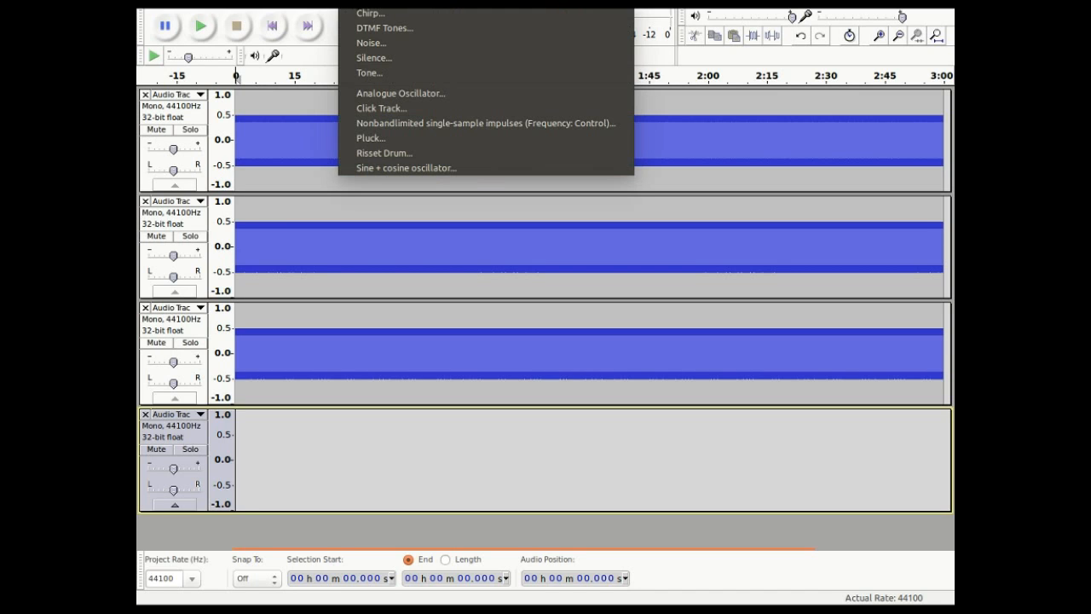
click(398, 74)
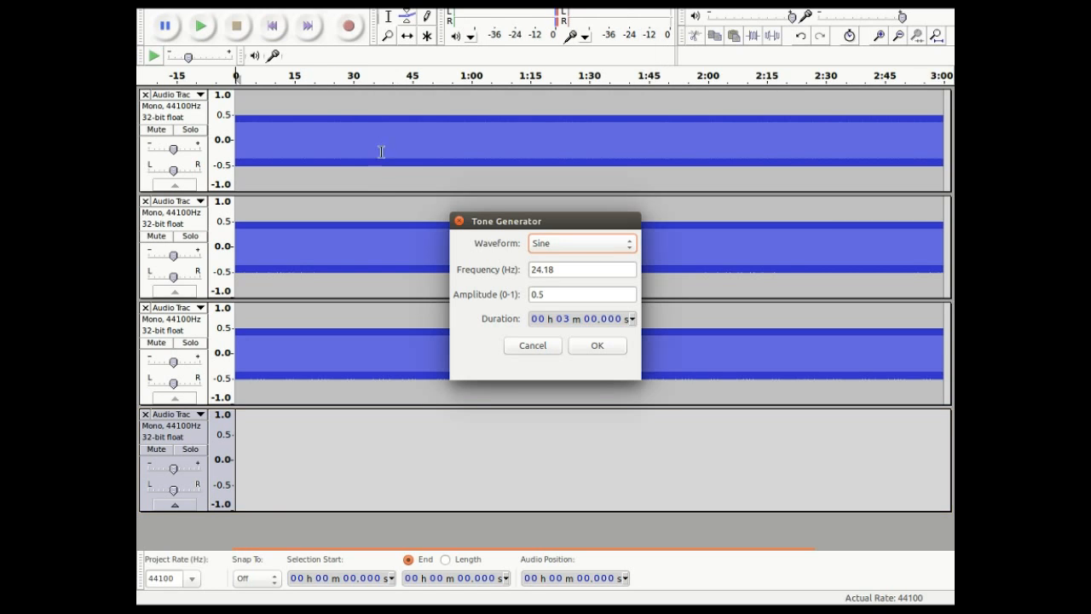
drag(569, 271, 520, 276)
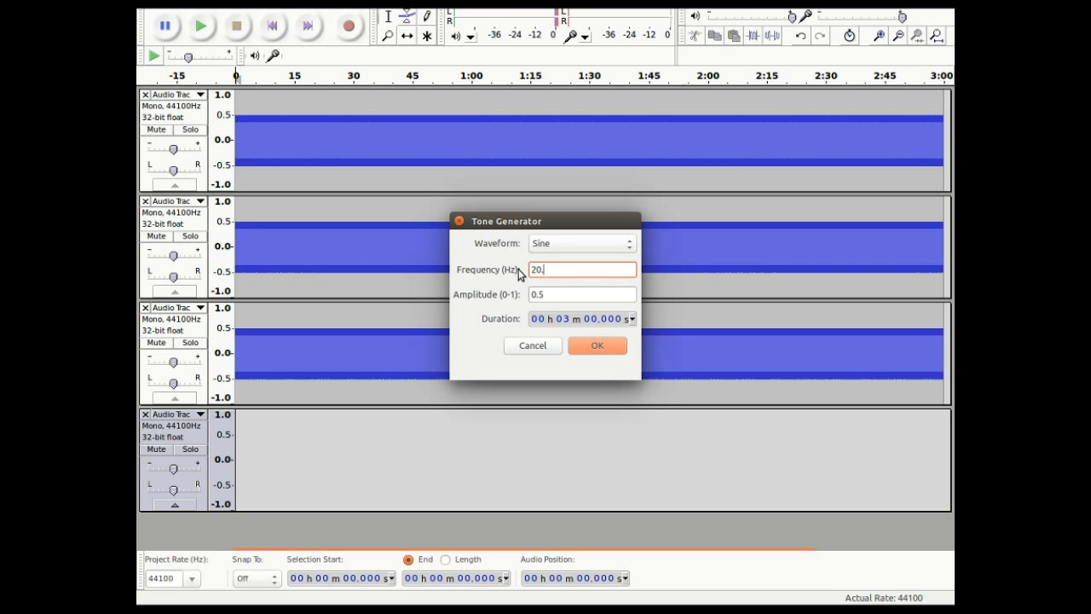
click(597, 345)
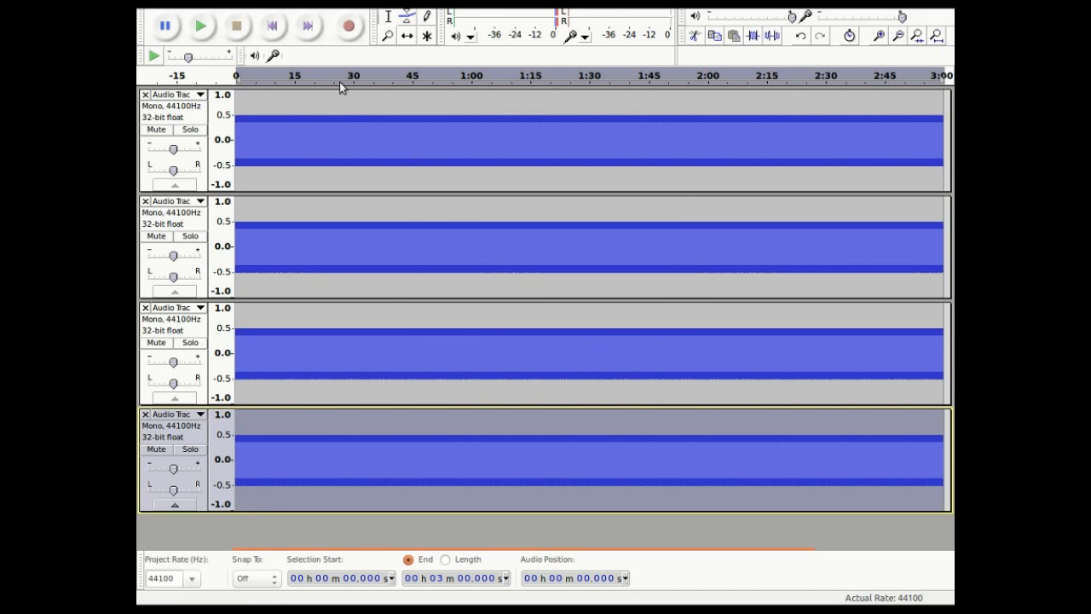
click(203, 28)
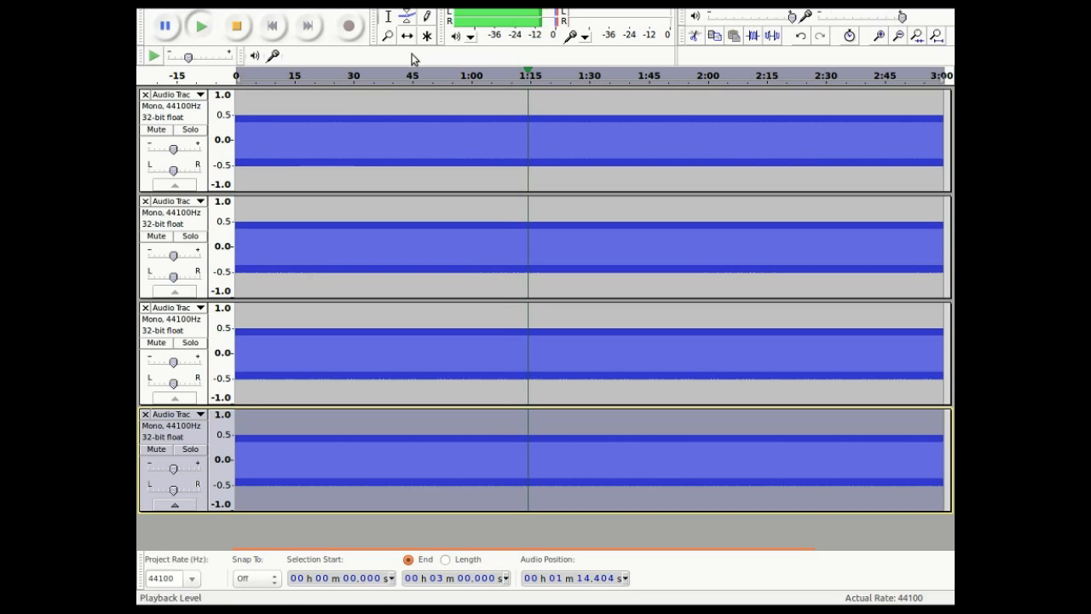
Step: Switch to Firefox, close the Audacity website page and browse the Public Places sound effects on freeSFX
click(153, 85)
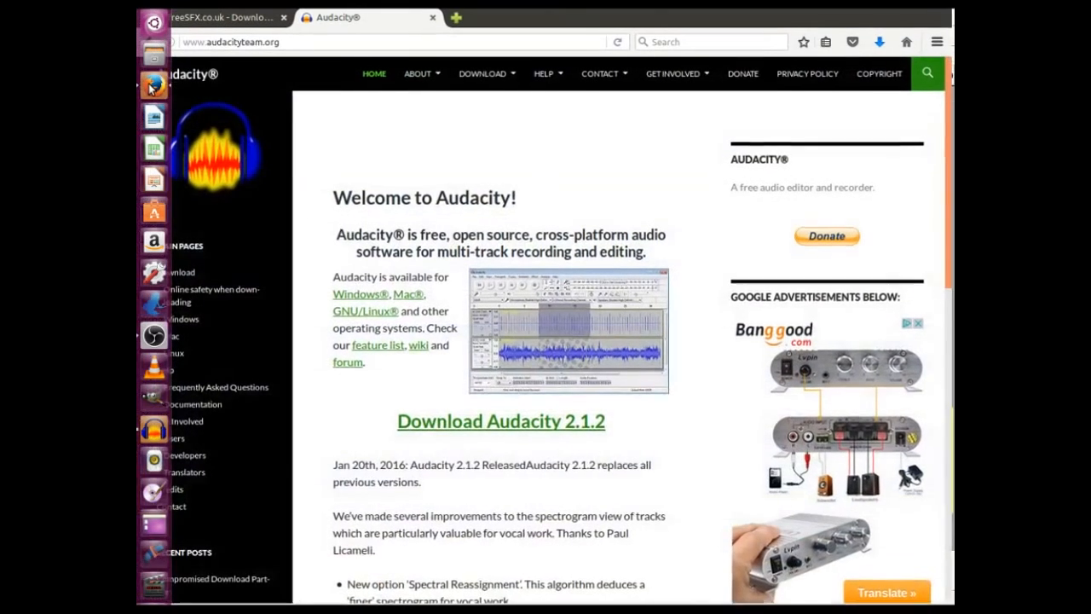
click(434, 18)
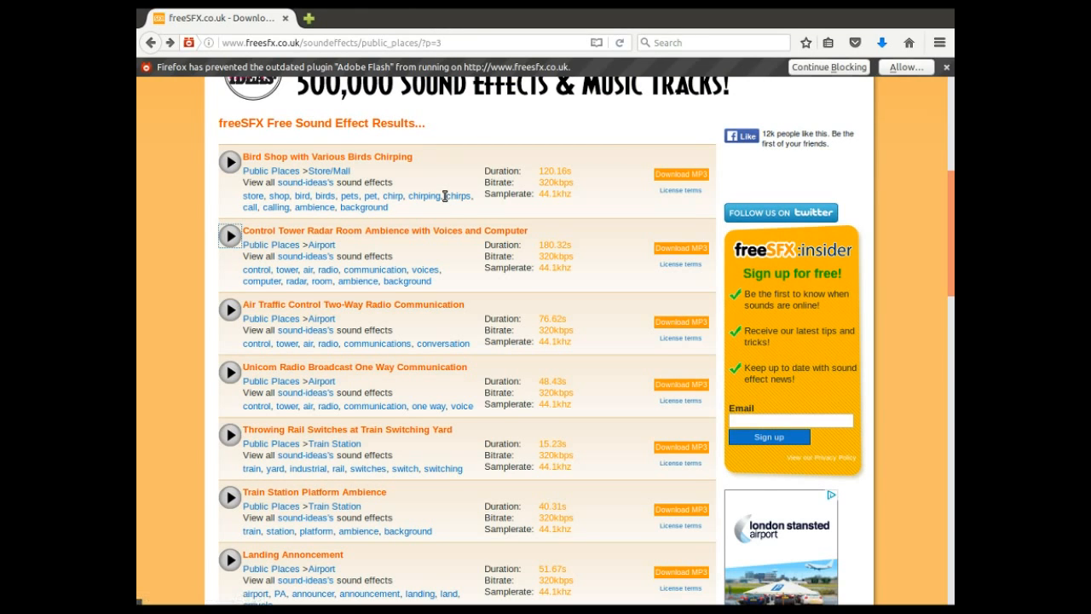
scroll(440, 196, up, 2)
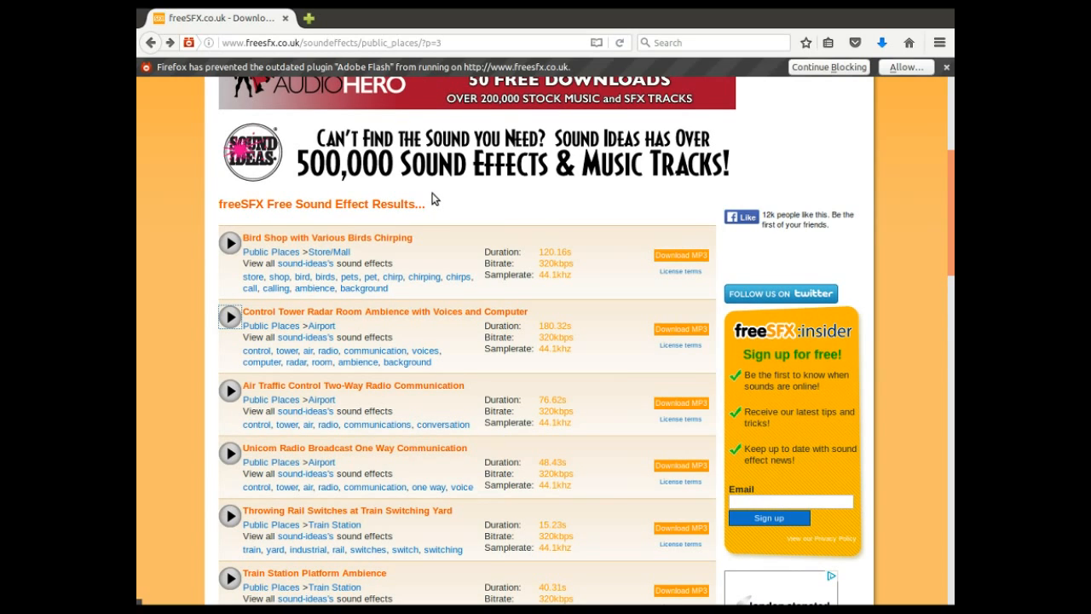
scroll(432, 198, down, 2)
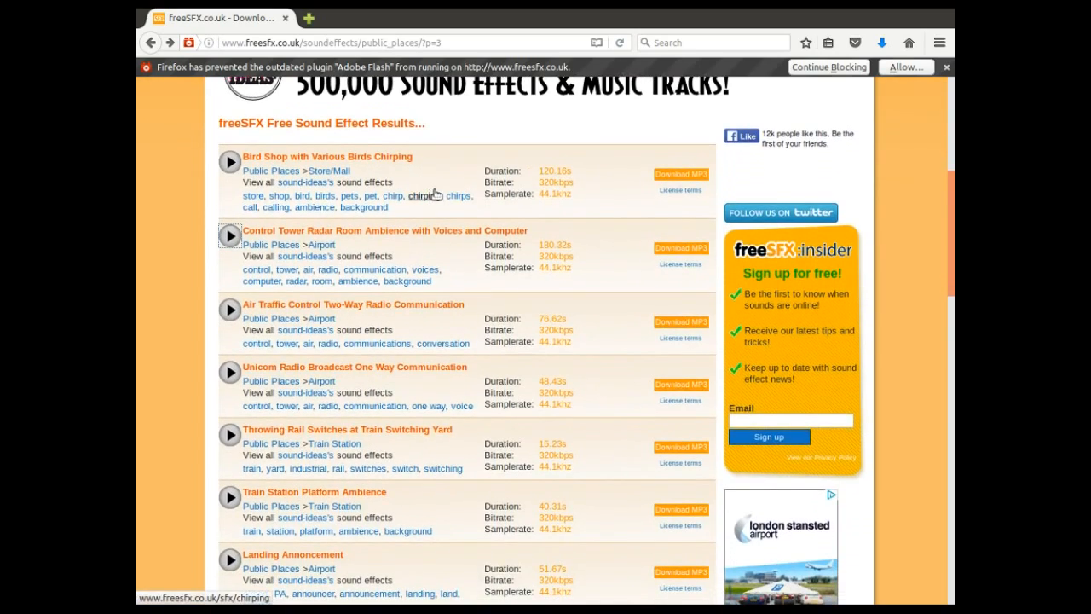
scroll(434, 194, down, 1)
scroll(447, 232, down, 1)
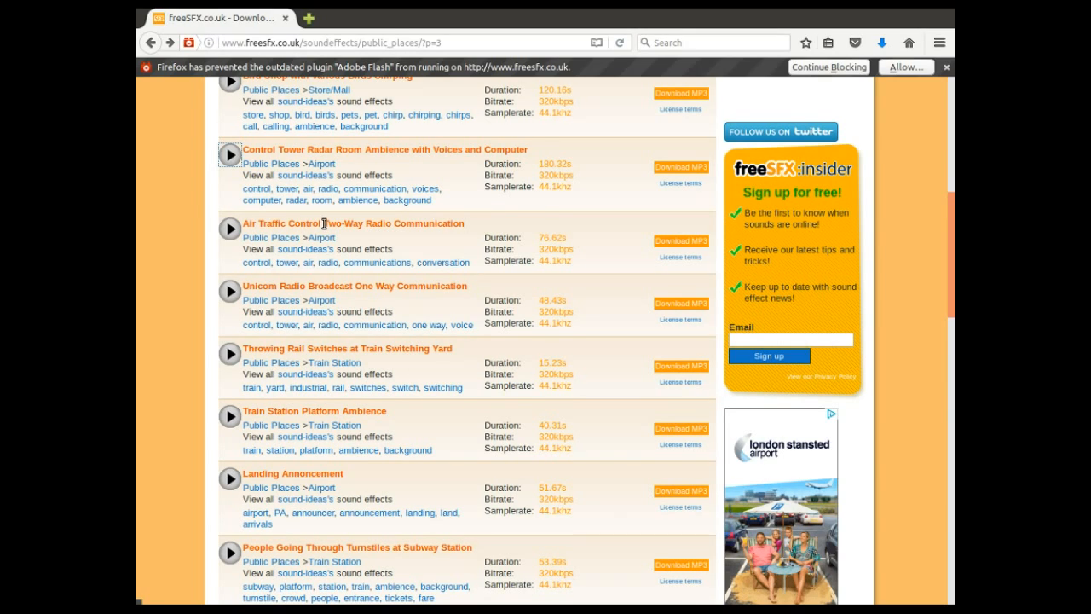
Step: Switch back to Audacity and stop the playback of the four tones
mouse_move(139, 215)
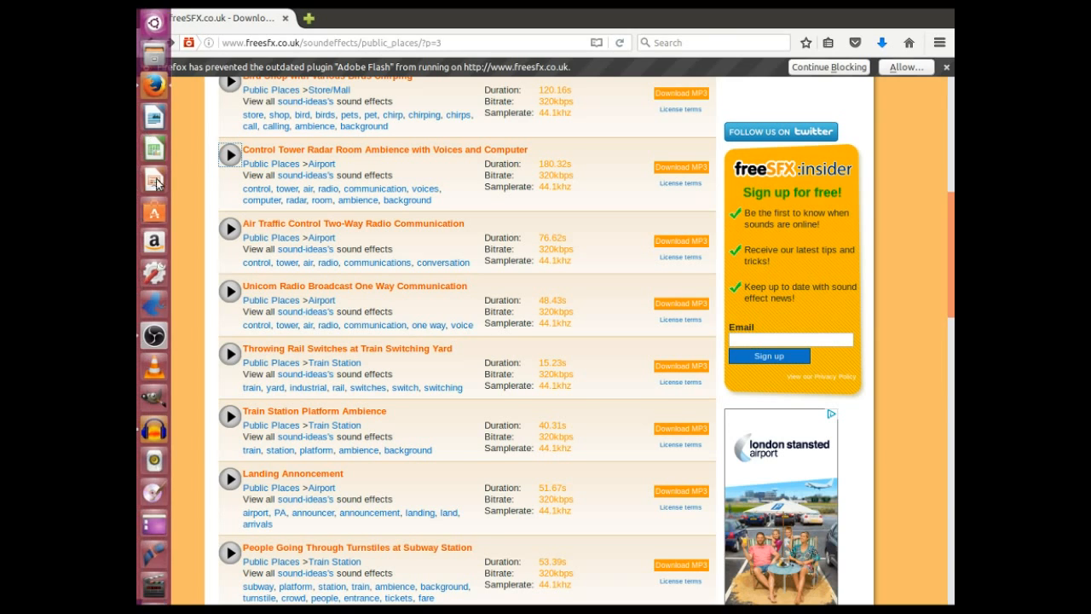
click(148, 435)
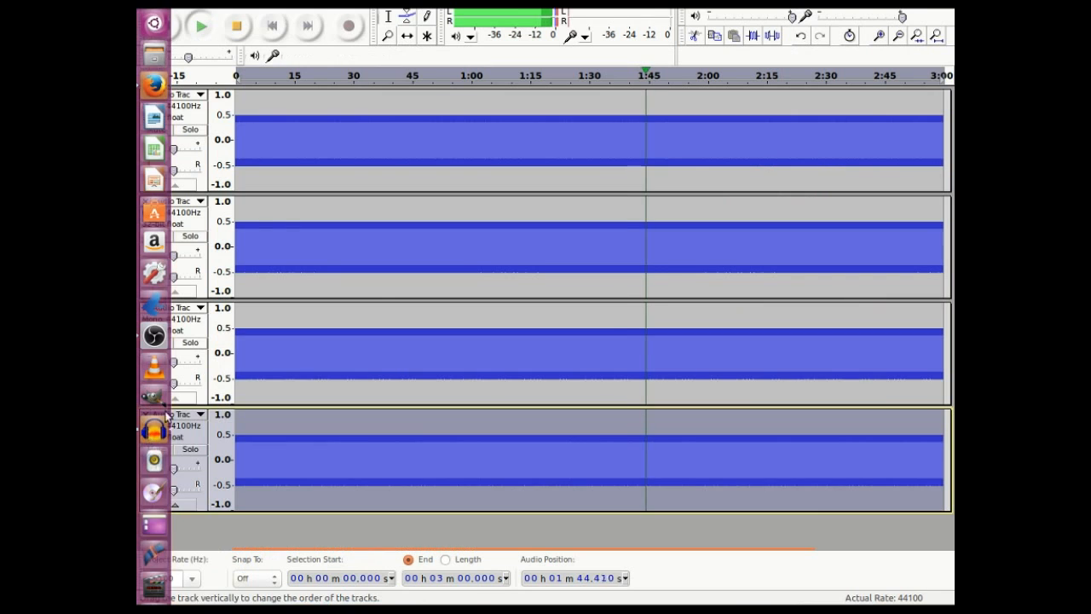
click(236, 28)
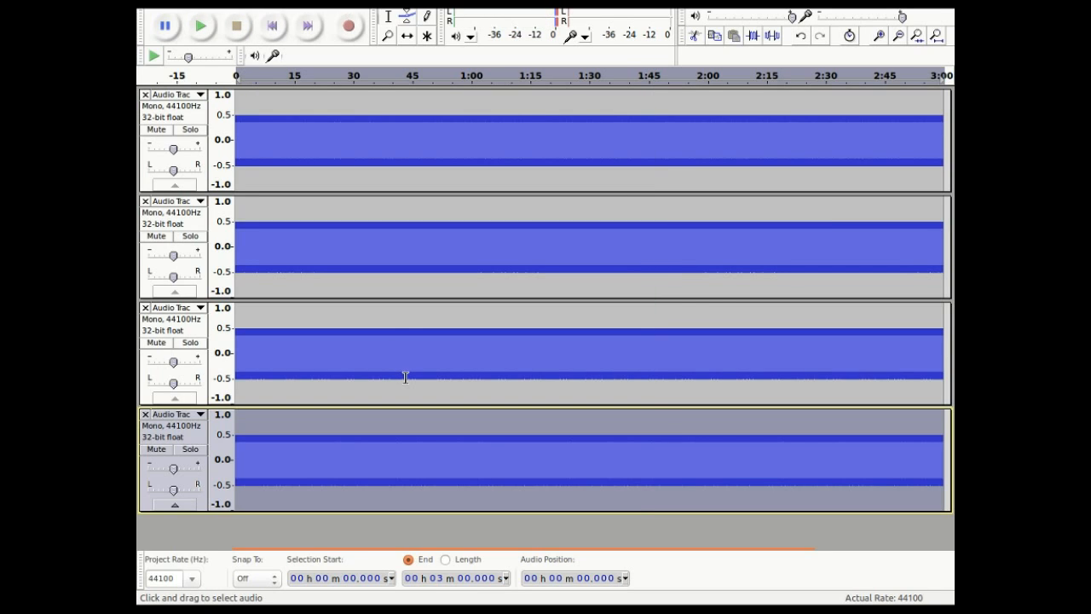
Step: Switch to Firefox and preview the Air Traffic Control Two-Way Radio Communication and Control Tower Radar Room Ambience sound effects on freeSFX
key(alt+Tab)
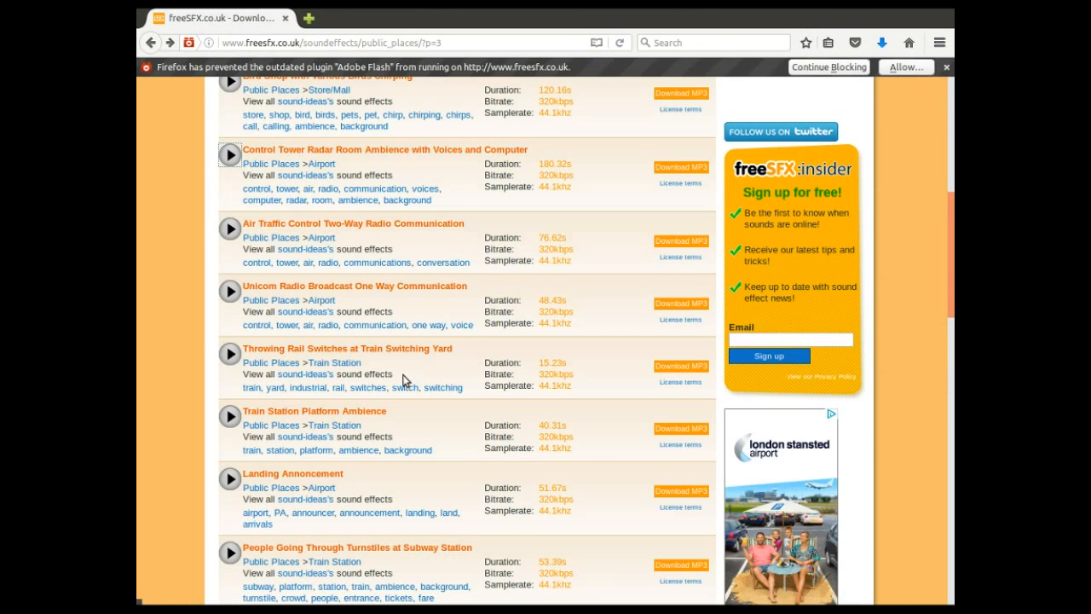
click(230, 228)
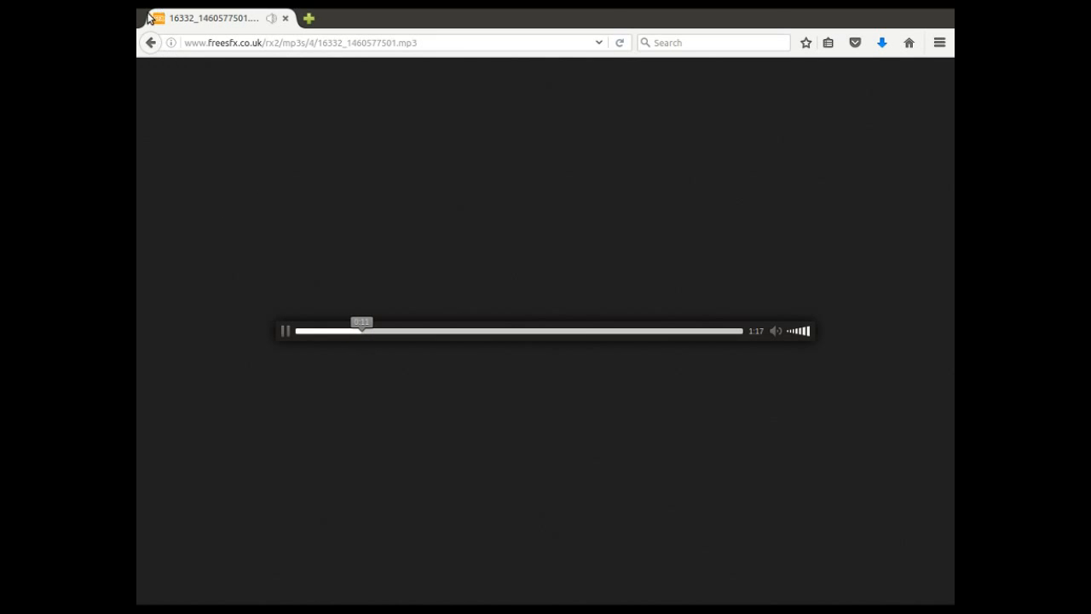
click(151, 43)
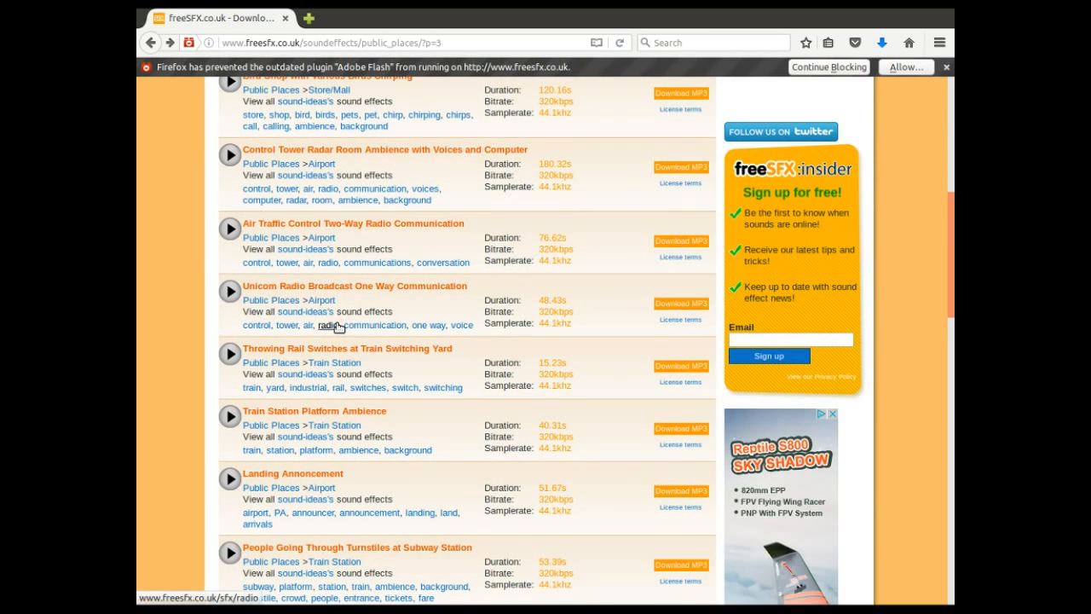
scroll(337, 326, up, 2)
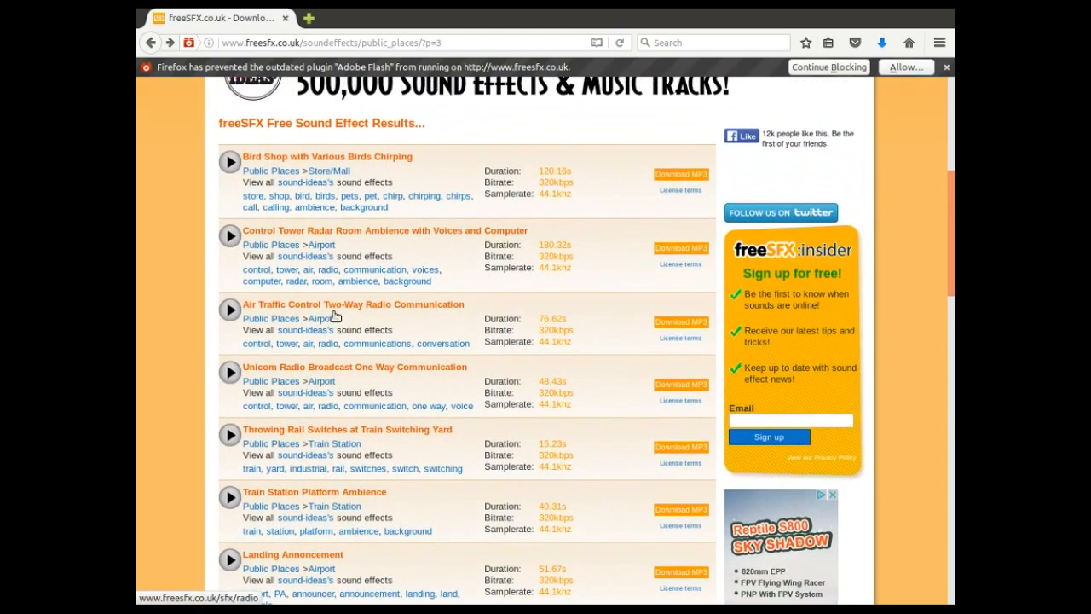
click(232, 236)
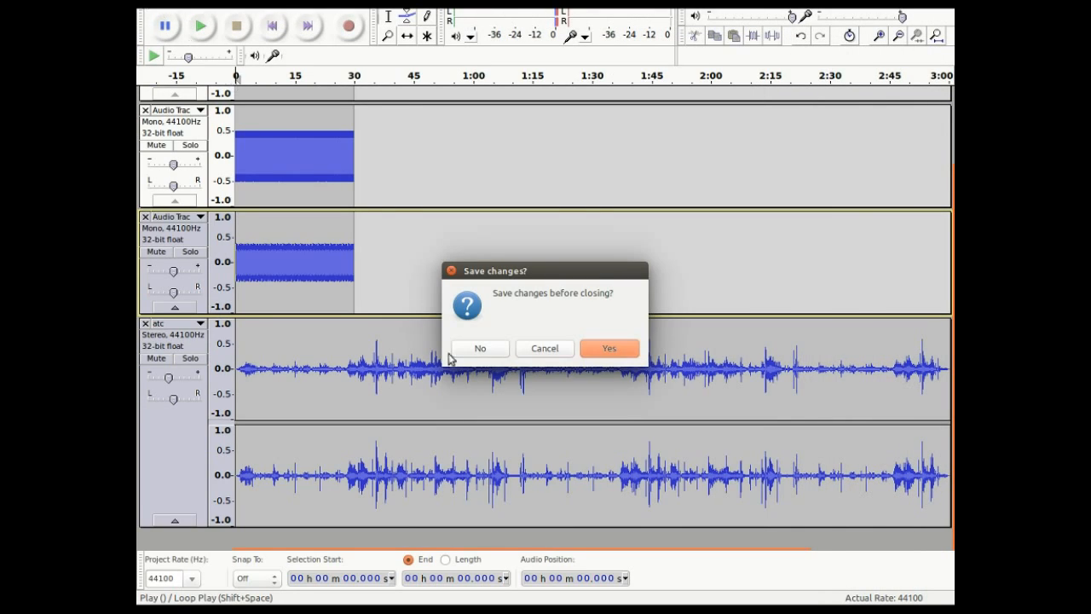
Step: Close the other Audacity project without saving, import atc.mp3 from the desktop into the four-tone project and maximize its window
click(481, 348)
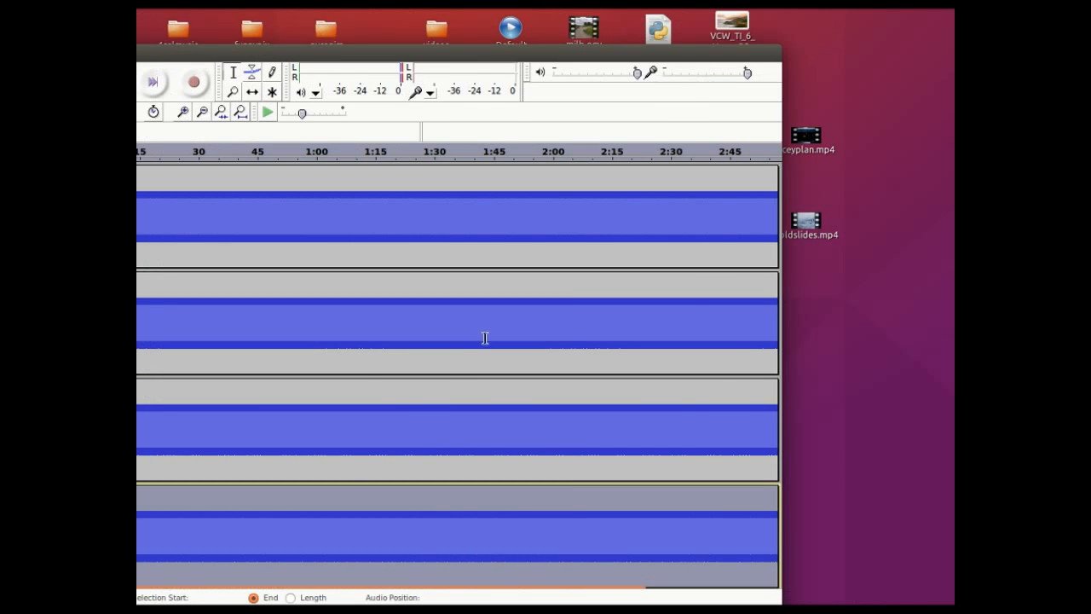
drag(643, 49, 583, 17)
click(744, 560)
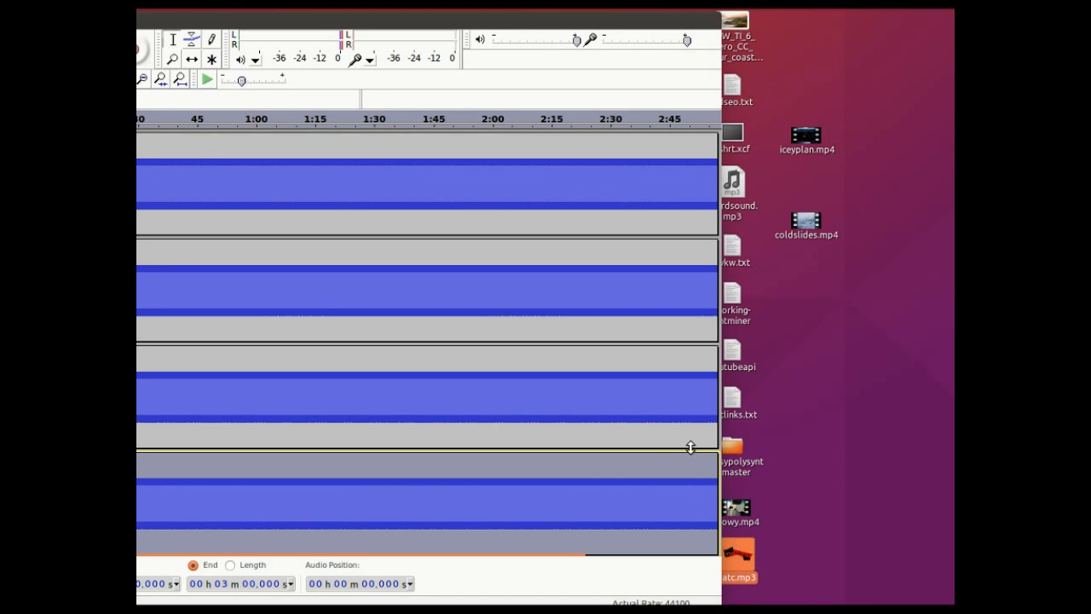
drag(741, 557, 674, 537)
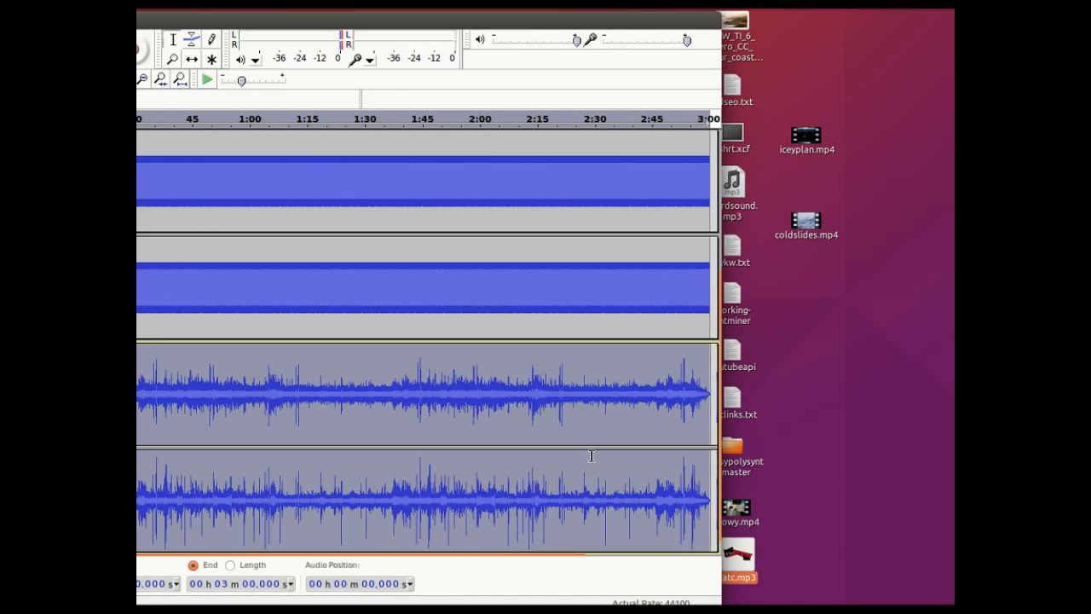
scroll(524, 416, up, 5)
scroll(523, 418, down, 5)
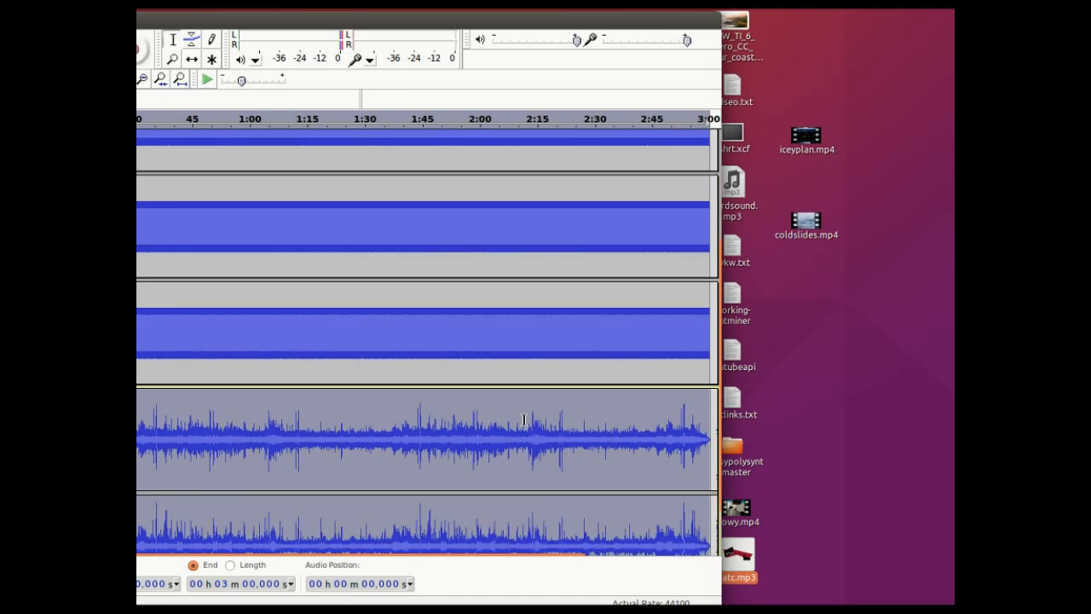
double_click(252, 19)
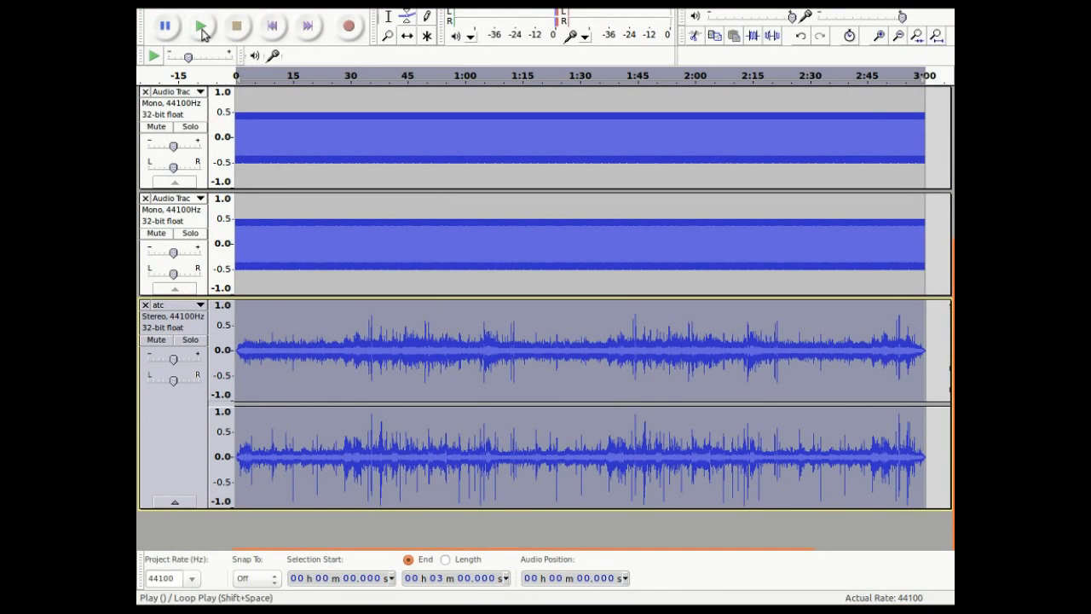
Step: Play the tones and the atc track together briefly, then solo the atc track
click(202, 29)
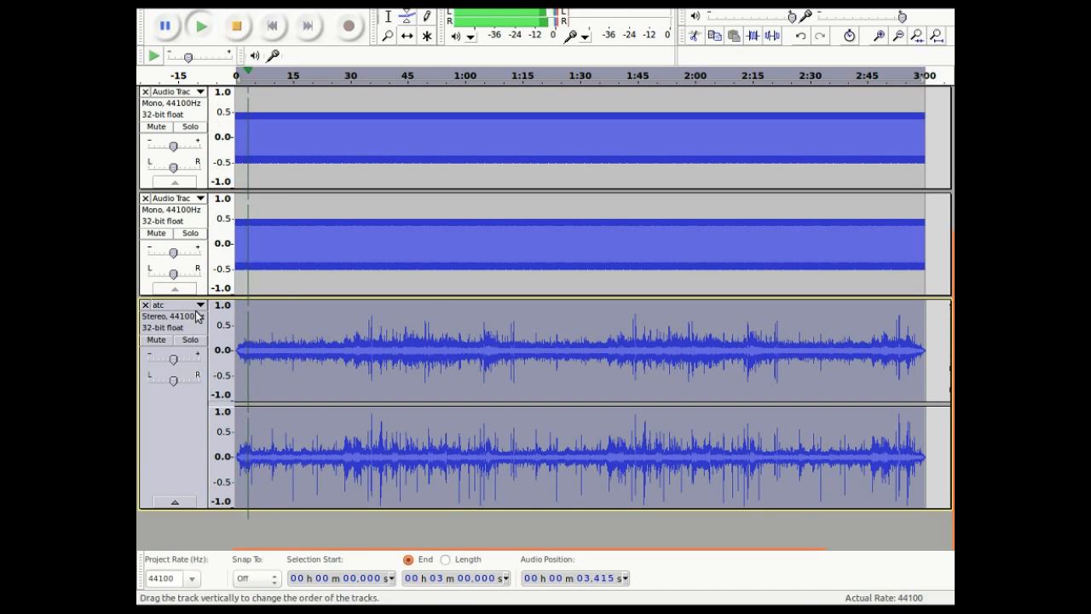
click(237, 26)
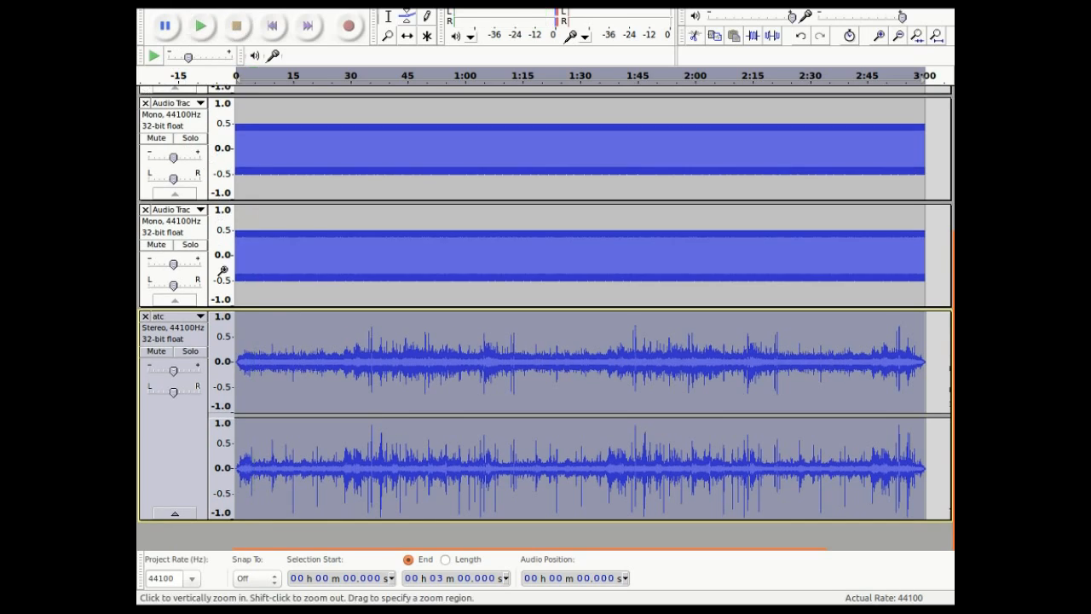
click(190, 353)
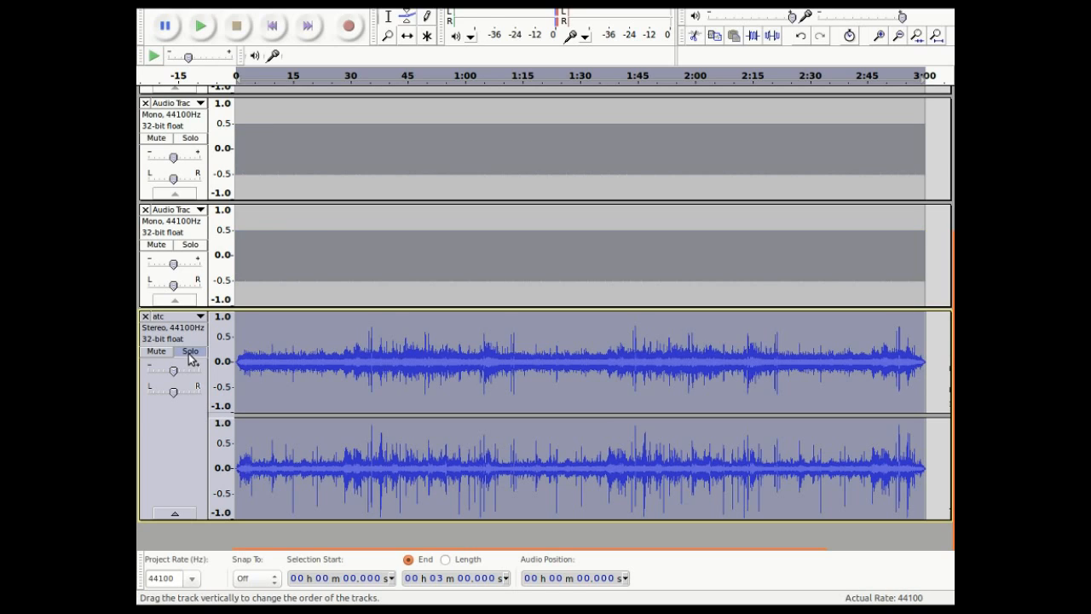
Step: Play the soloed atc track from the start and again from about 1:32 to find a stretch containing only background noise
click(202, 27)
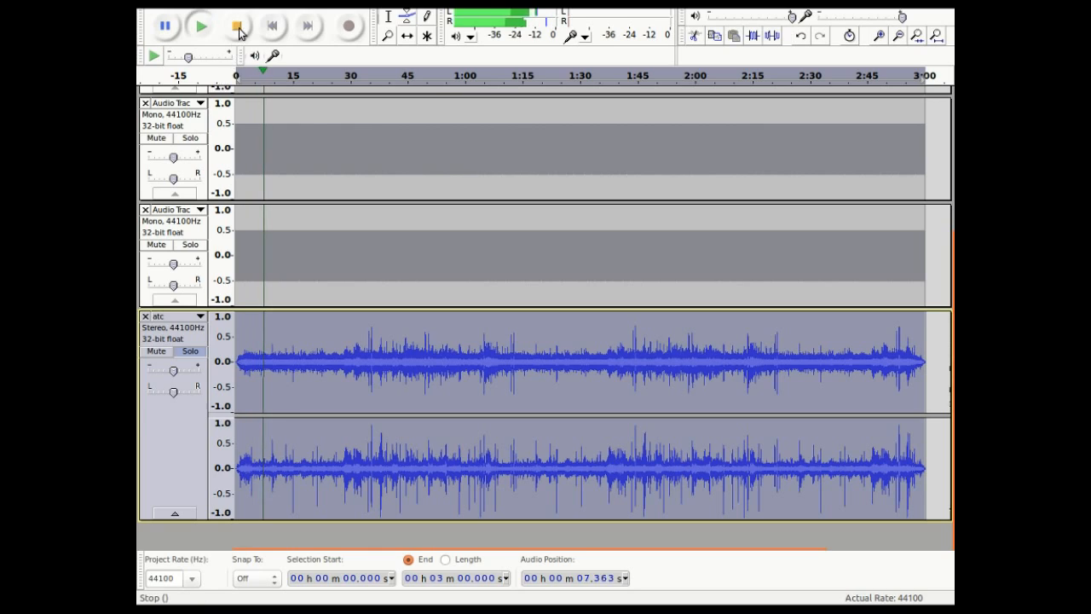
click(238, 28)
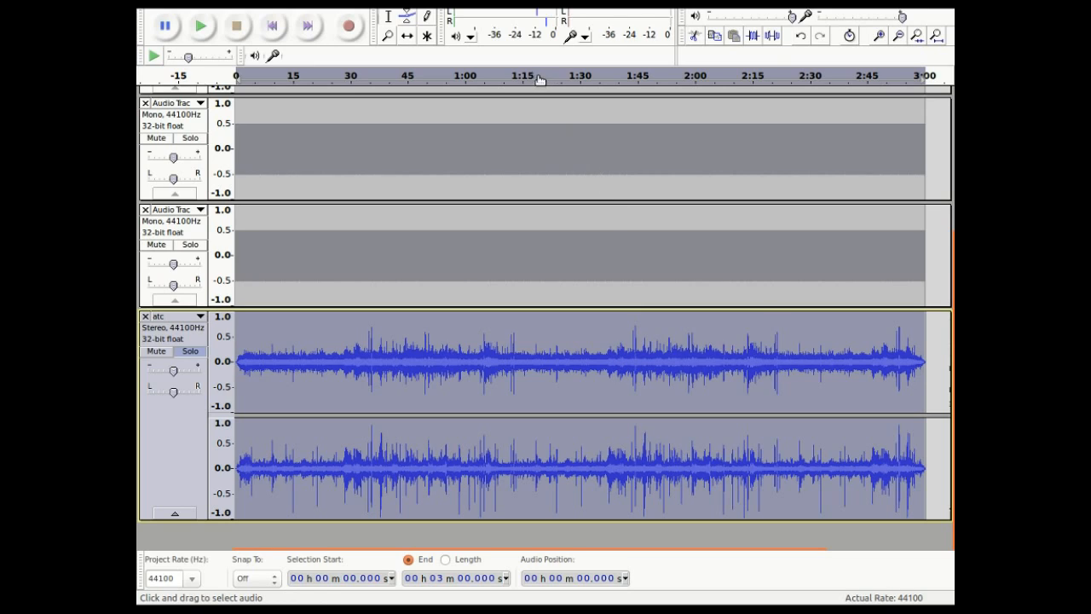
click(589, 348)
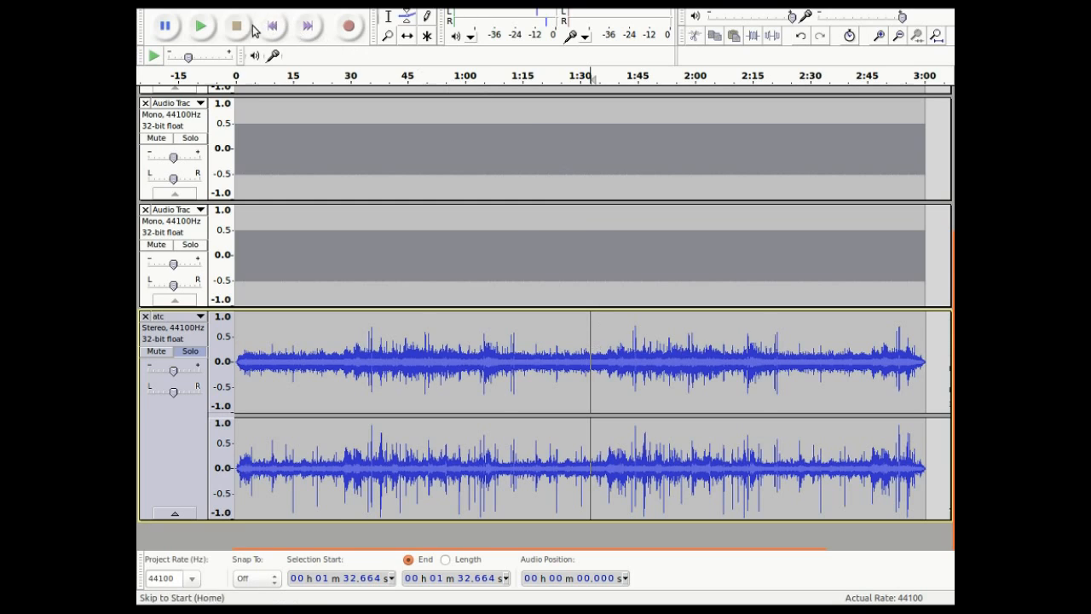
click(201, 26)
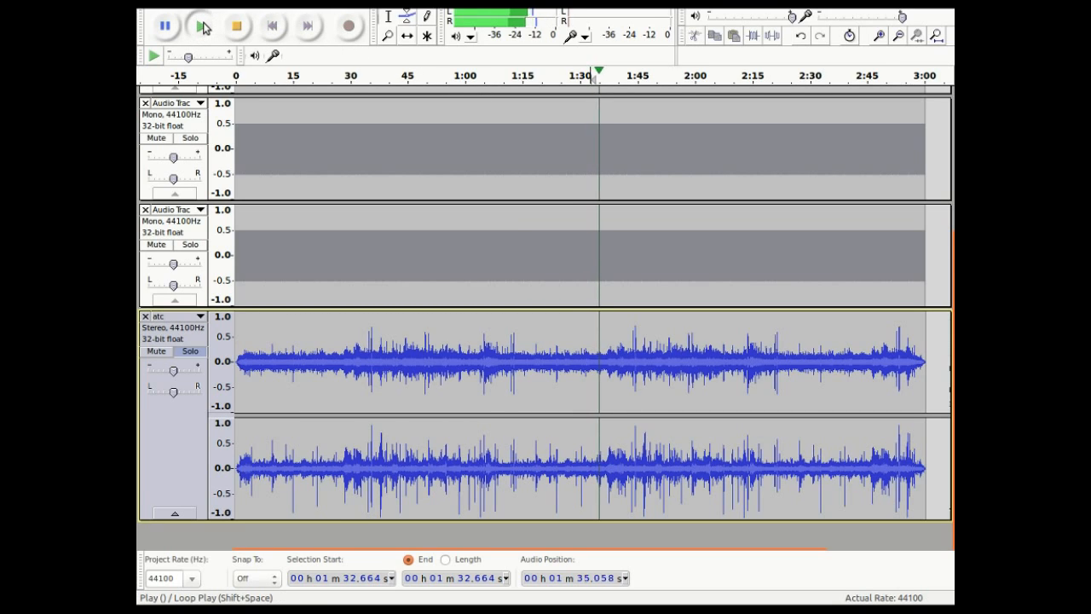
click(236, 27)
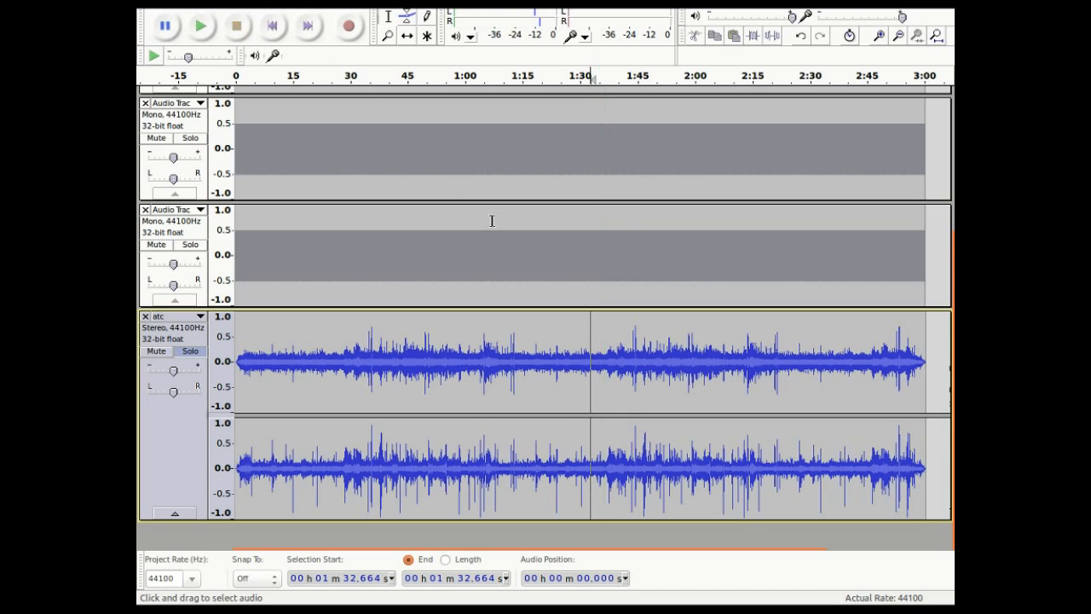
Step: Capture a Noise Removal profile from about 1.3 seconds of background noise near 1:33 in the atc track
click(596, 362)
drag(596, 362, 590, 362)
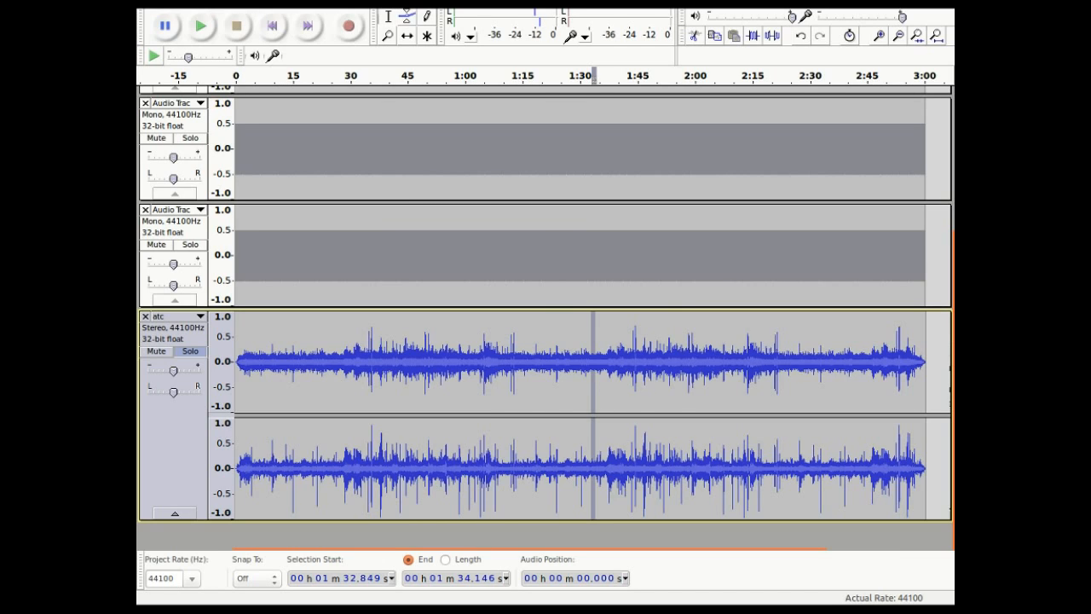
click(400, 3)
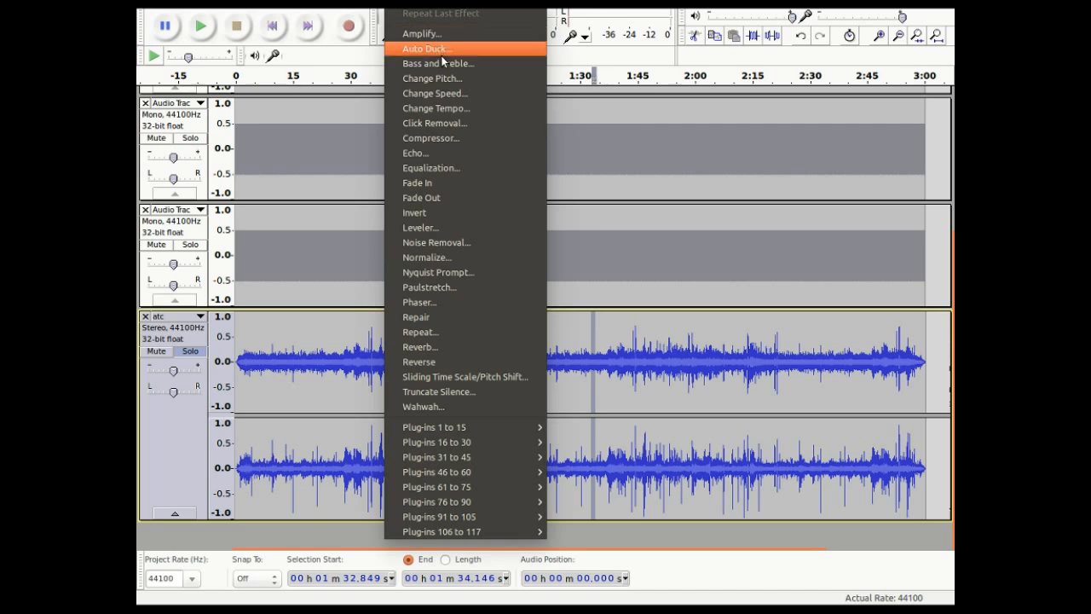
click(432, 244)
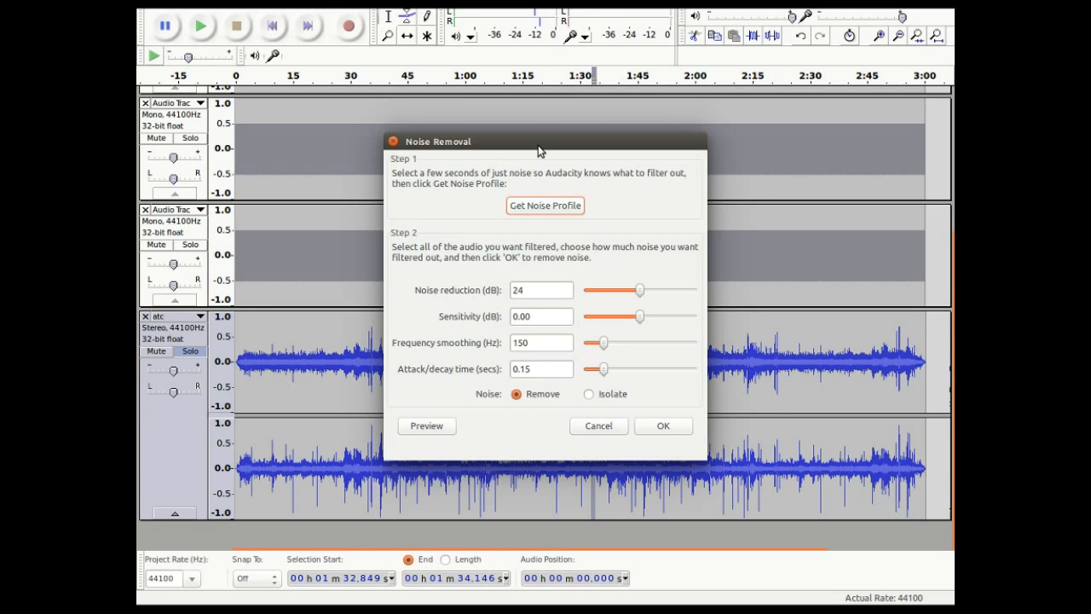
drag(538, 145, 385, 47)
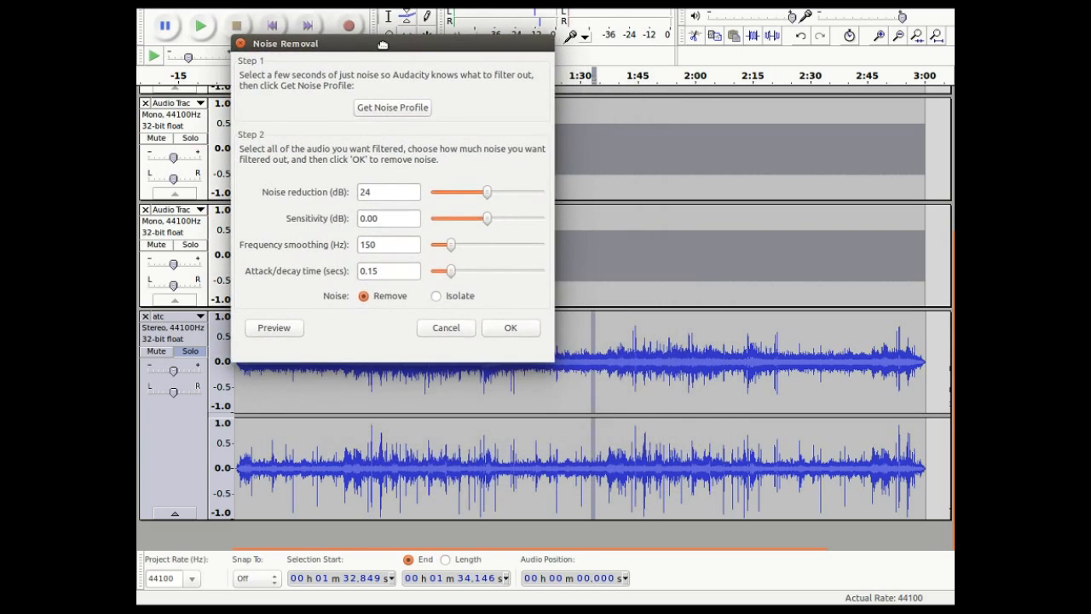
click(391, 107)
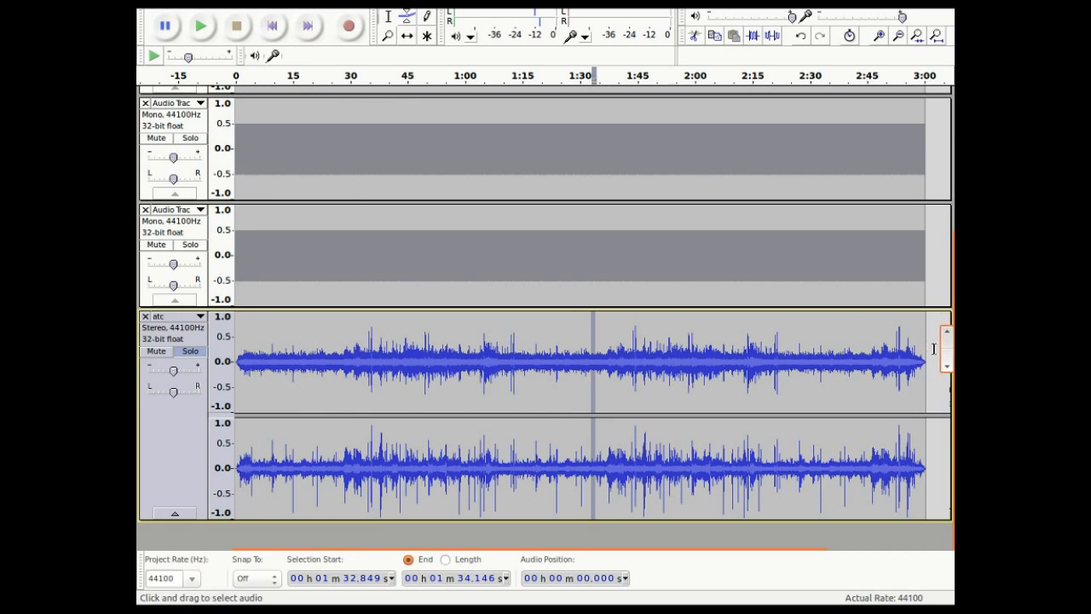
Step: Apply Noise Removal with the captured profile to the entire atc track and play back the cleaned audio
drag(931, 348, 199, 351)
click(191, 350)
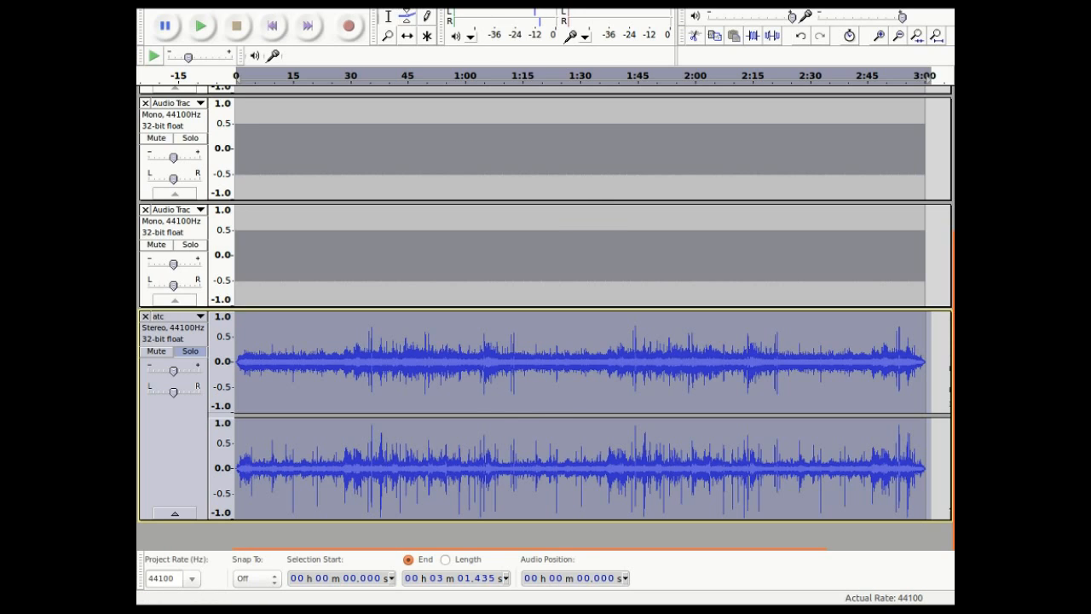
click(414, 5)
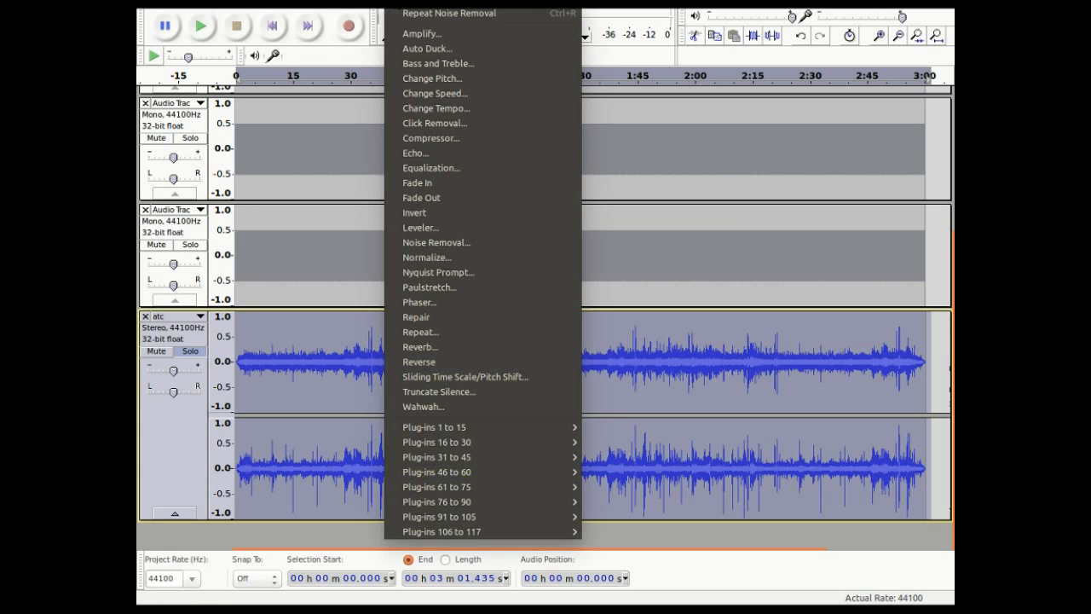
click(416, 13)
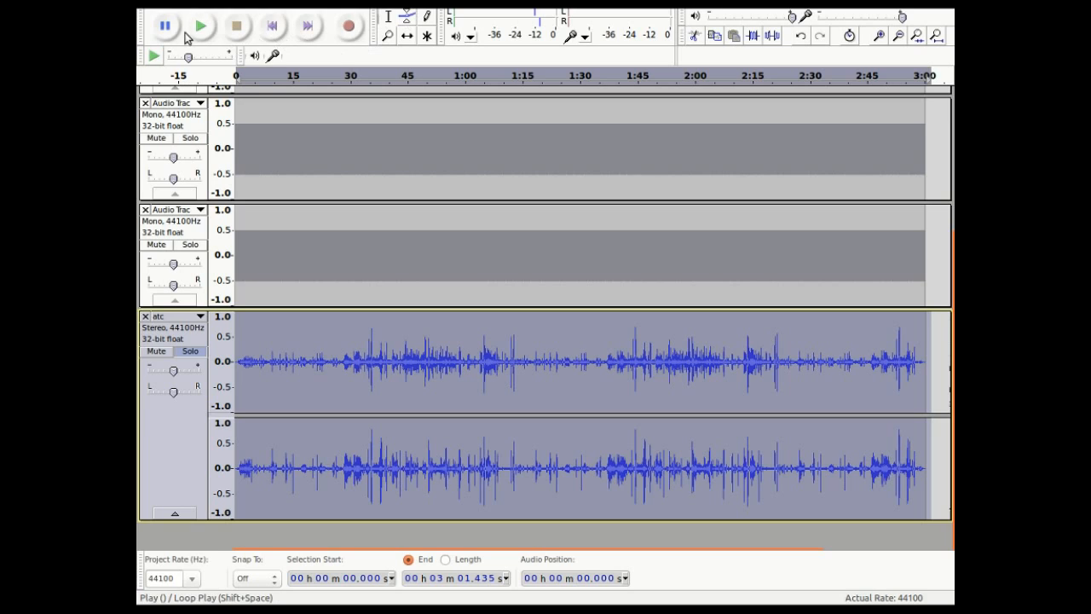
click(202, 29)
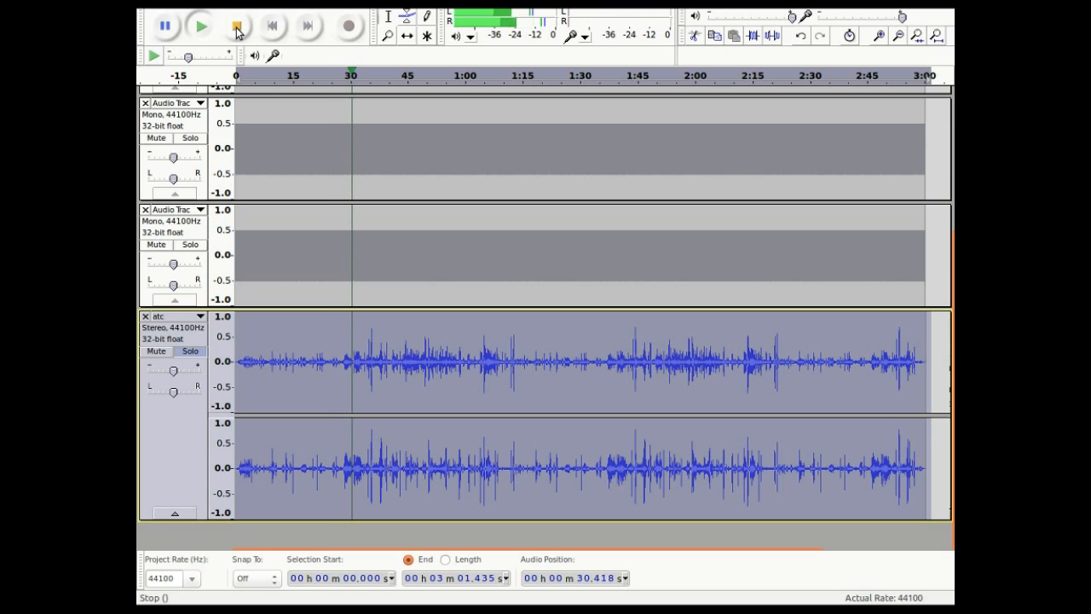
click(237, 33)
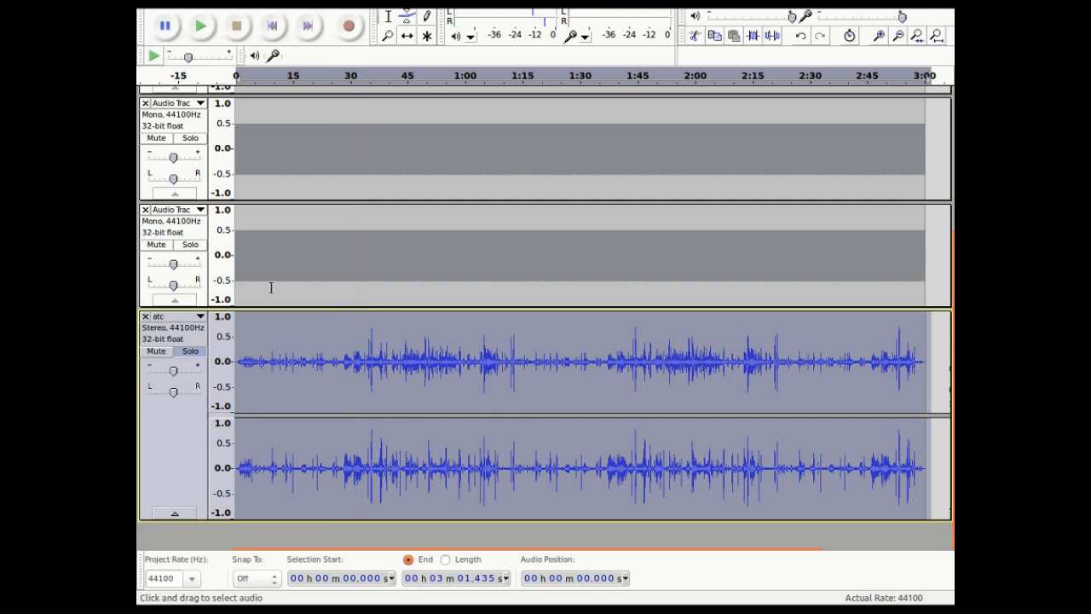
Step: Preview and apply an Echo to the entire atc track with a delay time of 0.4 seconds and a decay factor of 0.53
click(927, 353)
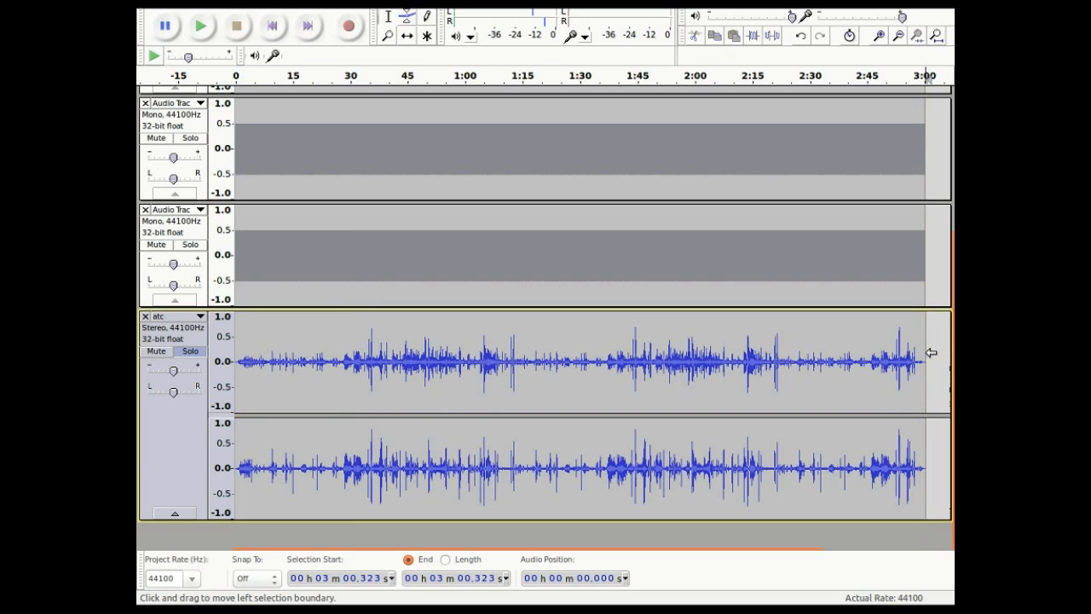
drag(931, 352, 202, 407)
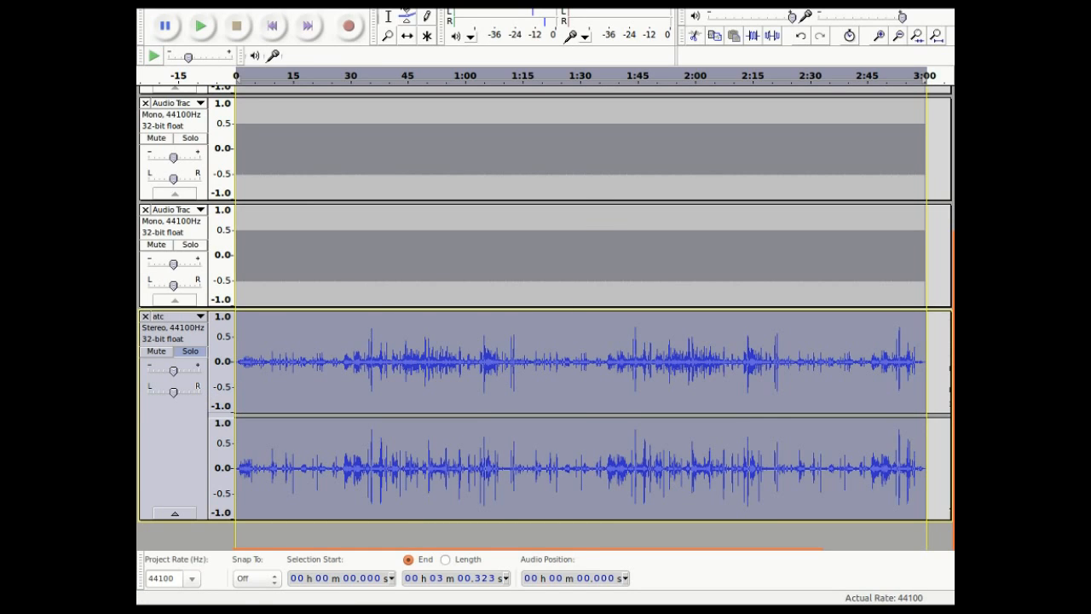
click(405, 2)
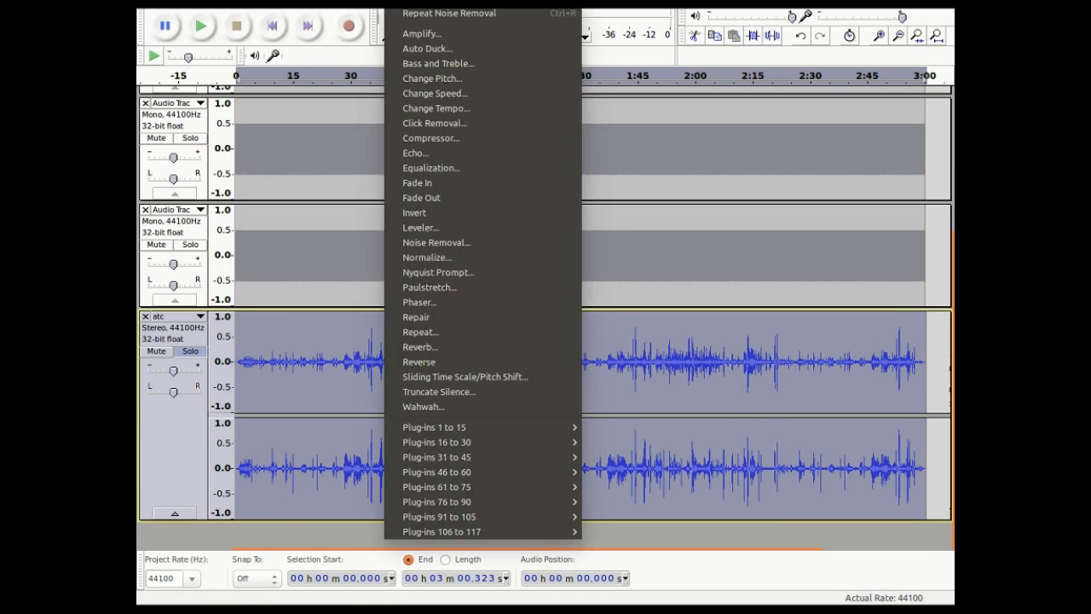
click(428, 154)
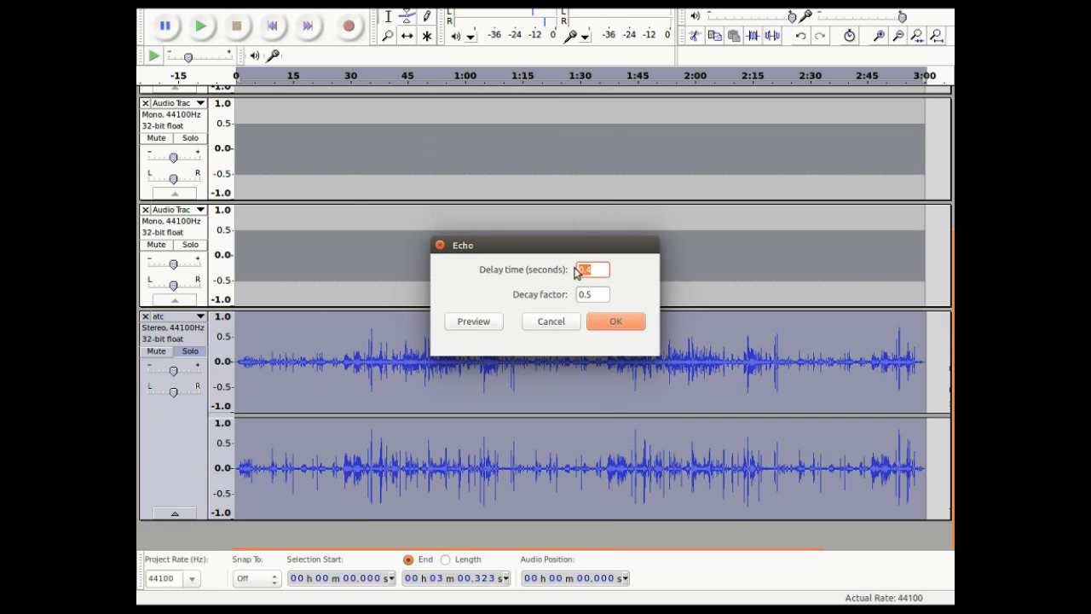
drag(557, 246, 603, 168)
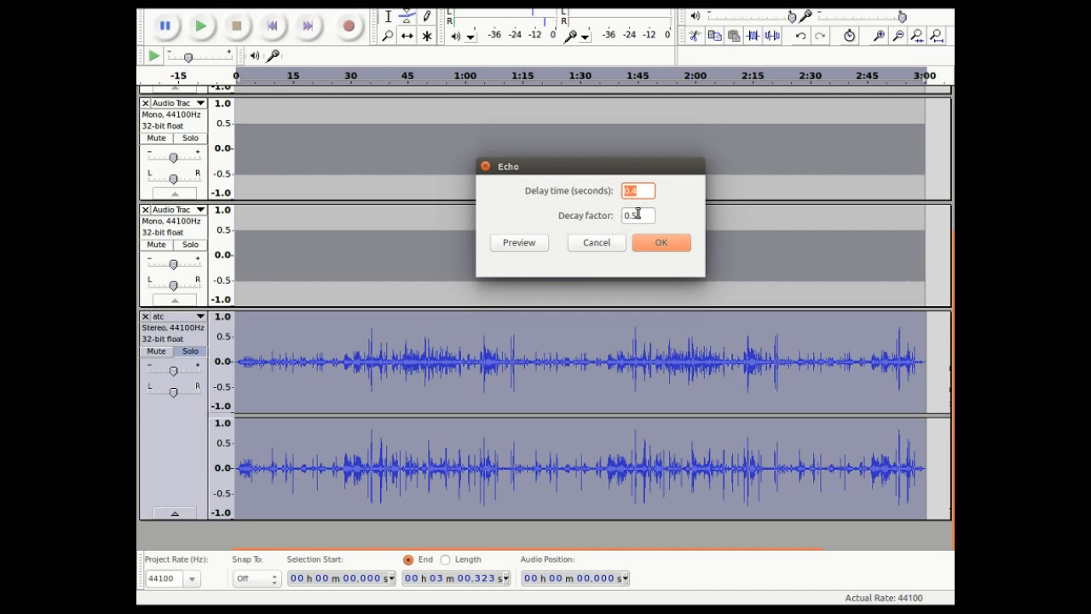
click(638, 216)
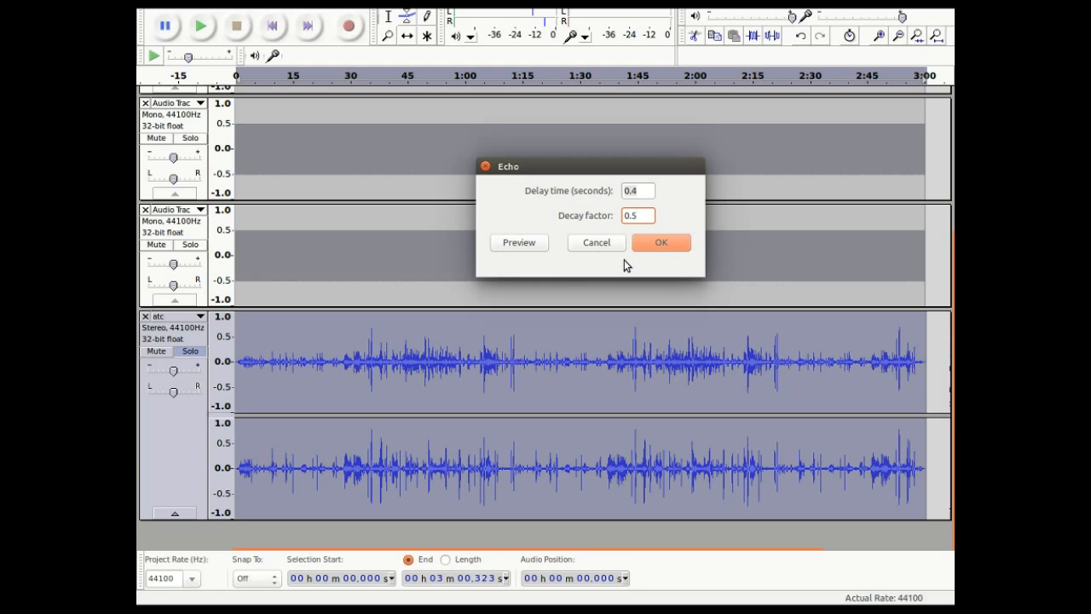
text(3)
click(520, 243)
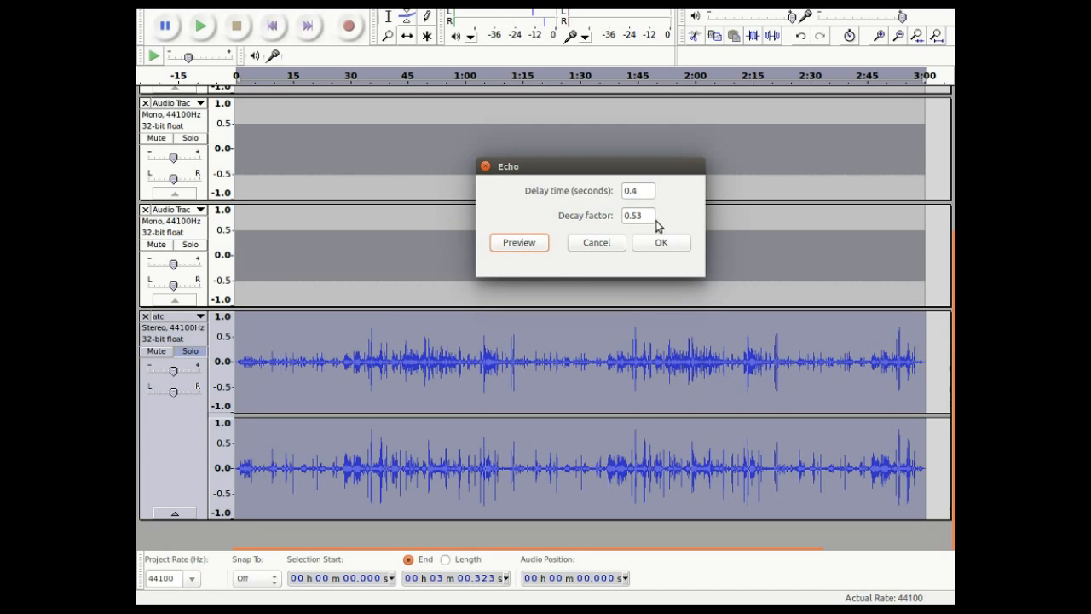
click(663, 243)
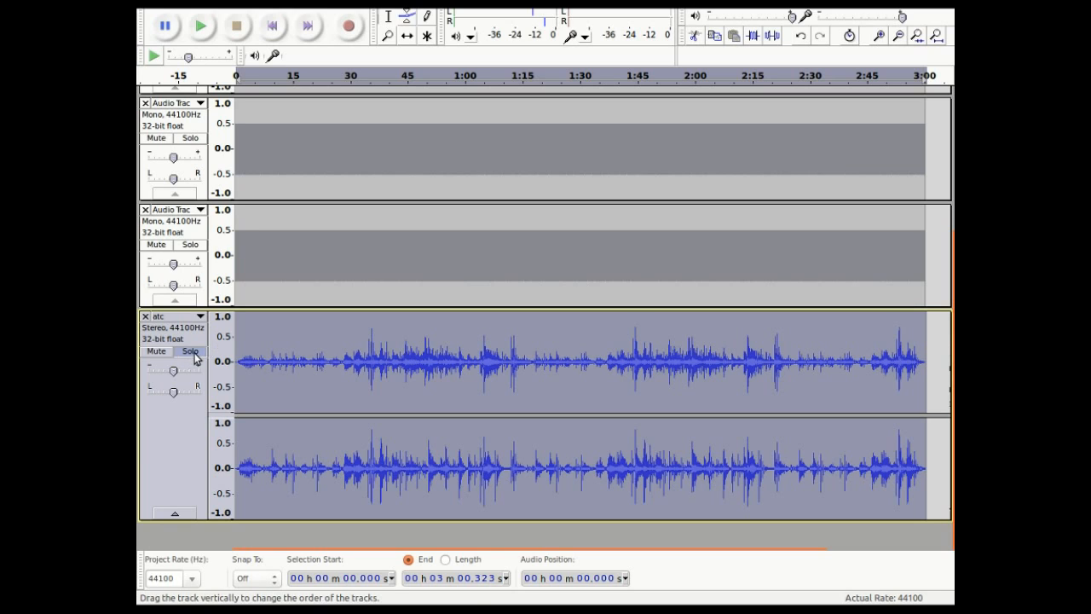
Step: Turn off solo on the atc track and play it together with the four tones from the start
scroll(267, 341, up, 3)
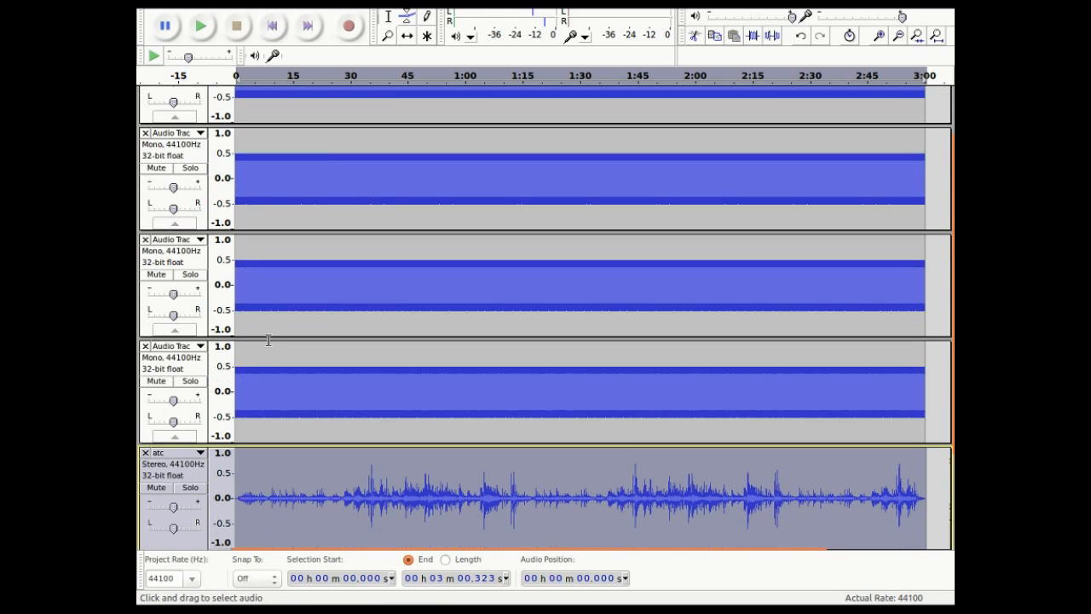
scroll(267, 340, up, 2)
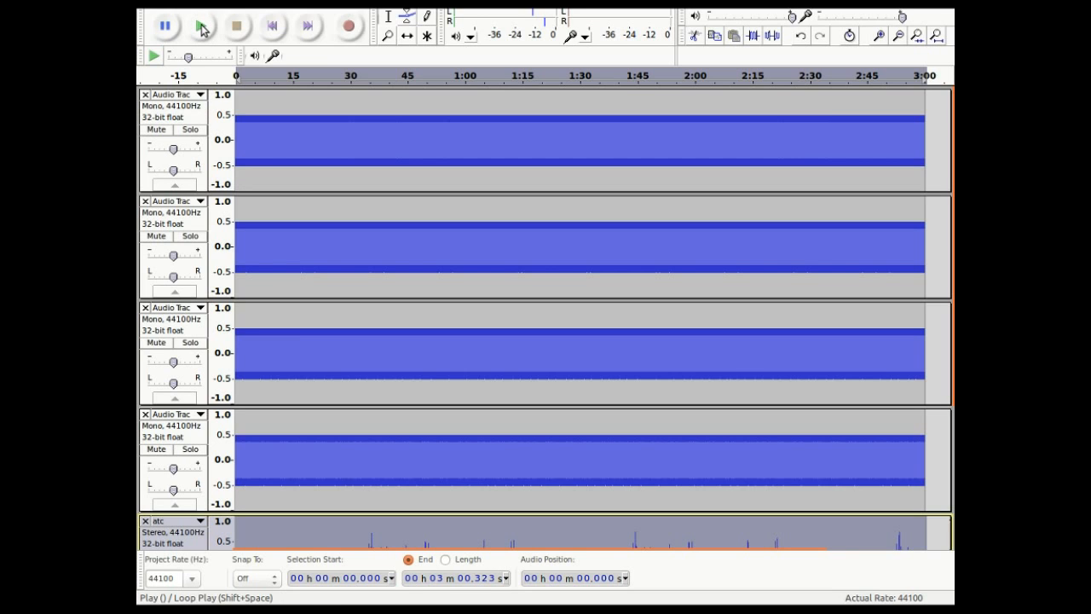
click(201, 26)
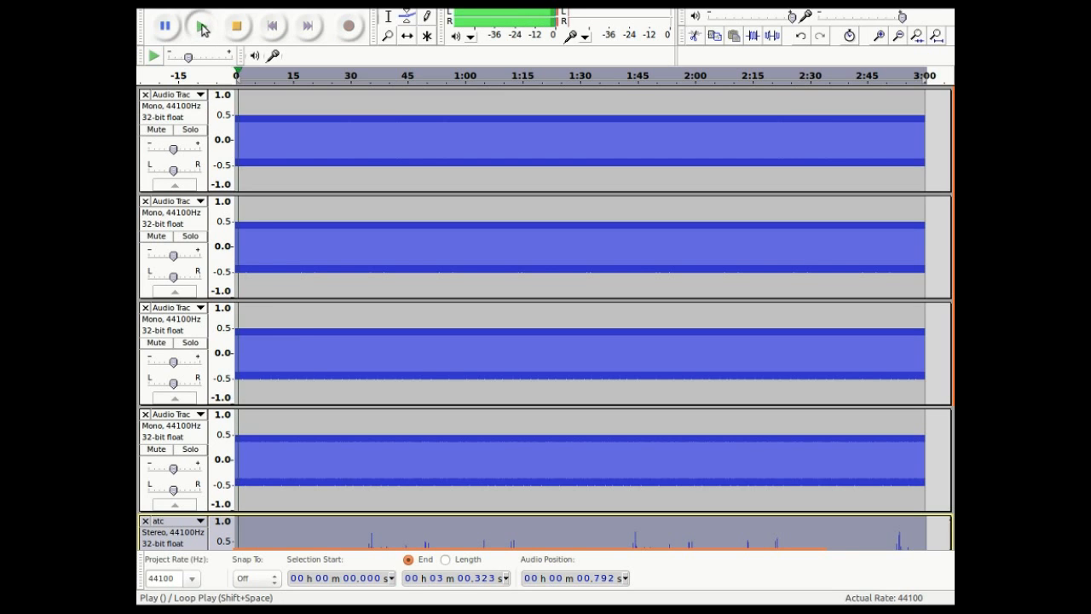
scroll(417, 371, down, 3)
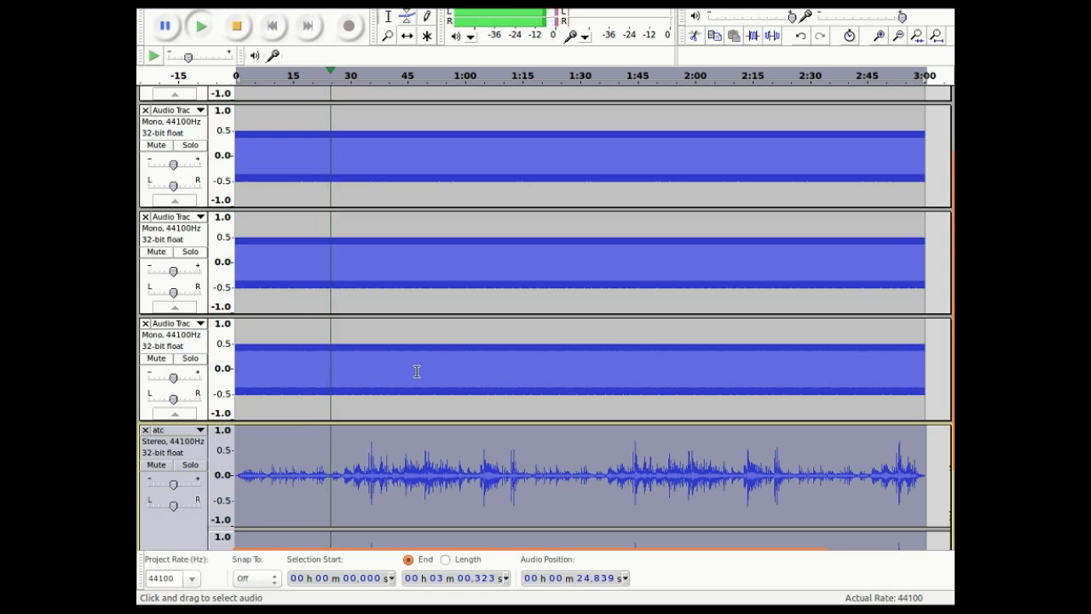
click(237, 26)
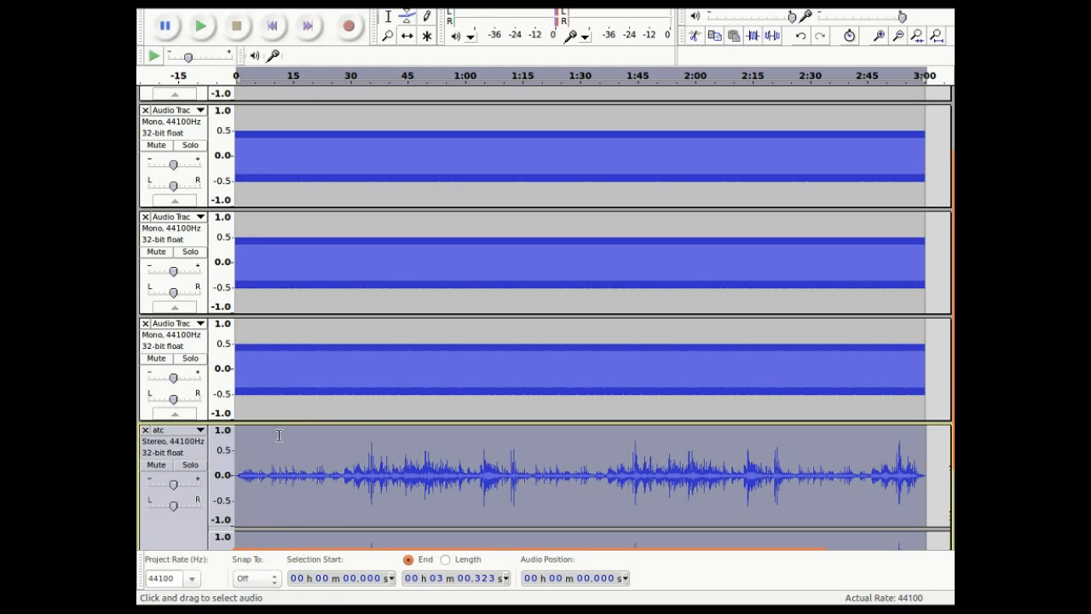
Step: Apply a Fade In to about the first 6.3 seconds of the first tone track
drag(259, 428, 235, 429)
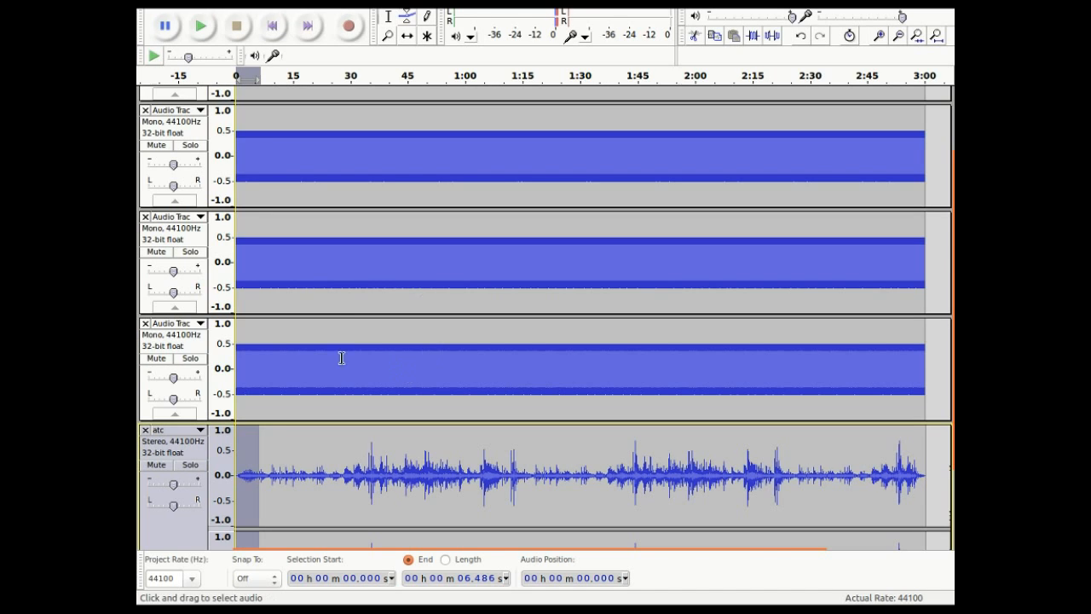
scroll(317, 288, up, 3)
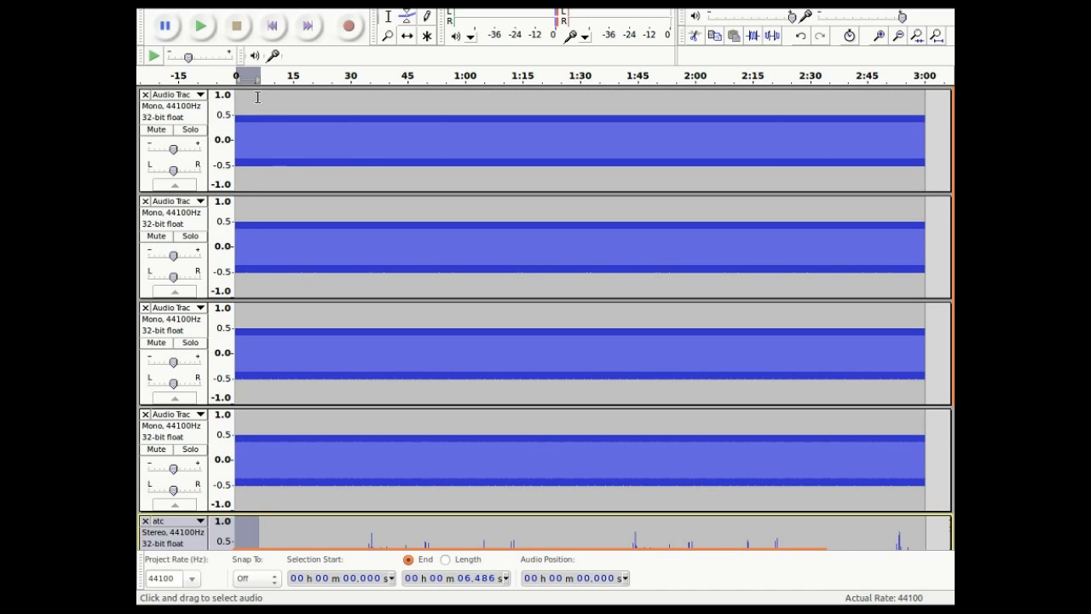
drag(258, 94, 235, 95)
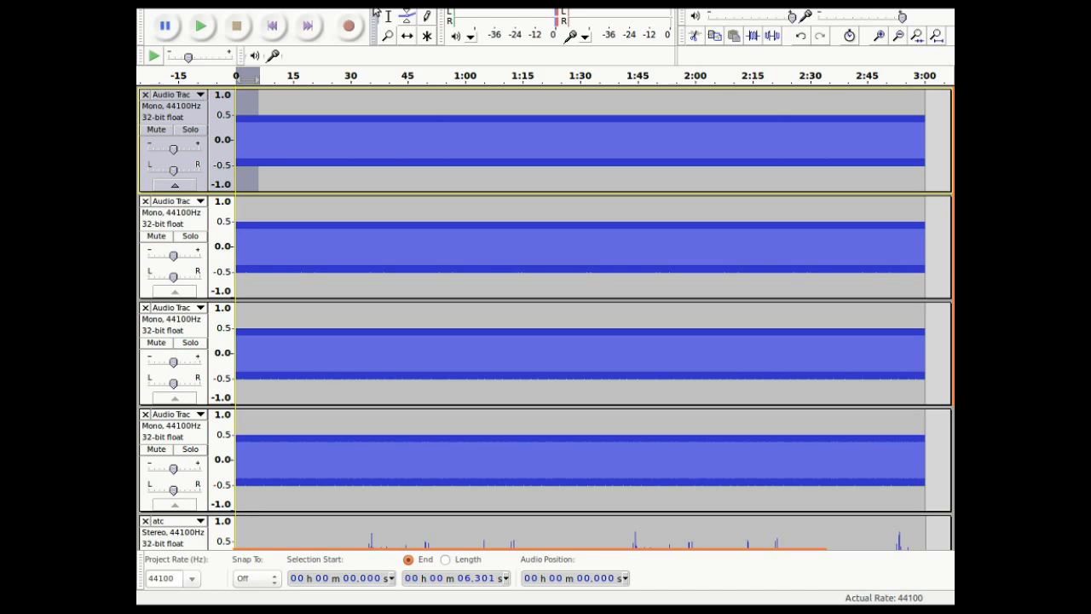
click(403, 7)
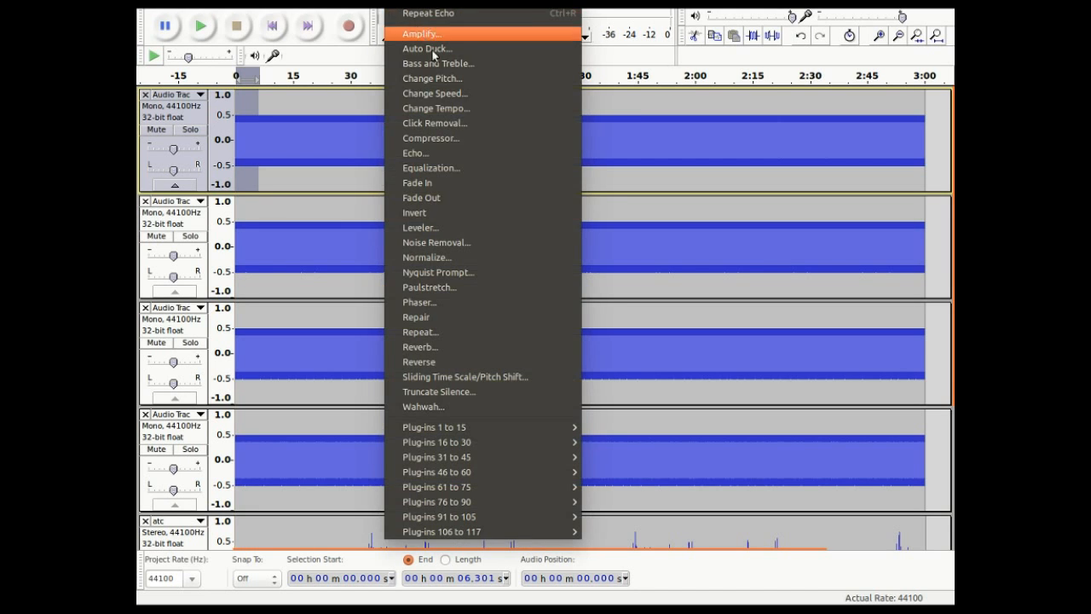
click(438, 185)
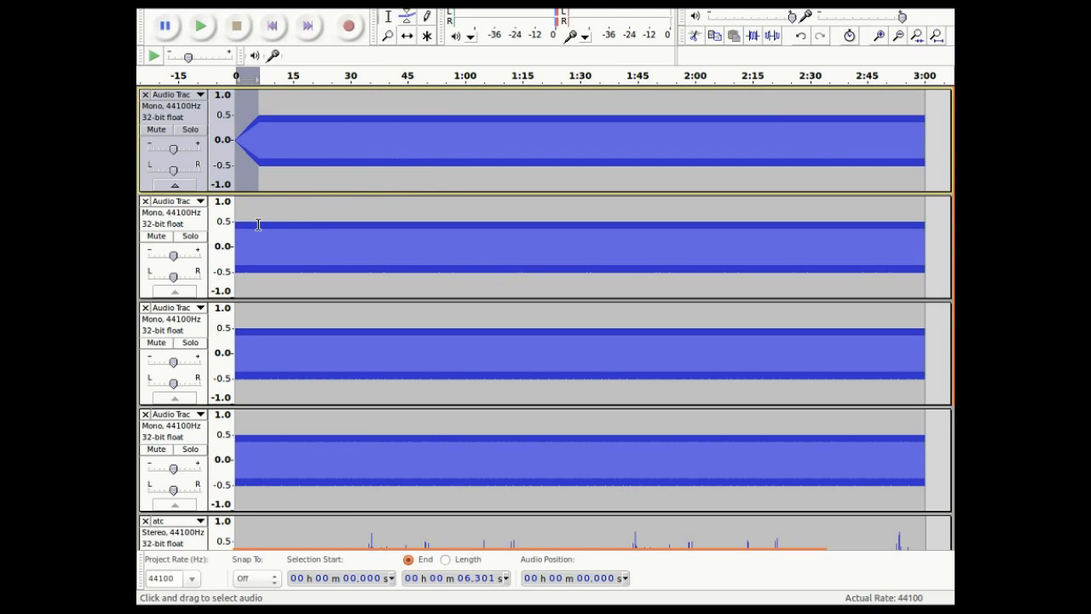
Step: Apply a Fade In to about the first 6.1 seconds of the second tone track and about the first 6.5 seconds of the third
drag(257, 224, 228, 222)
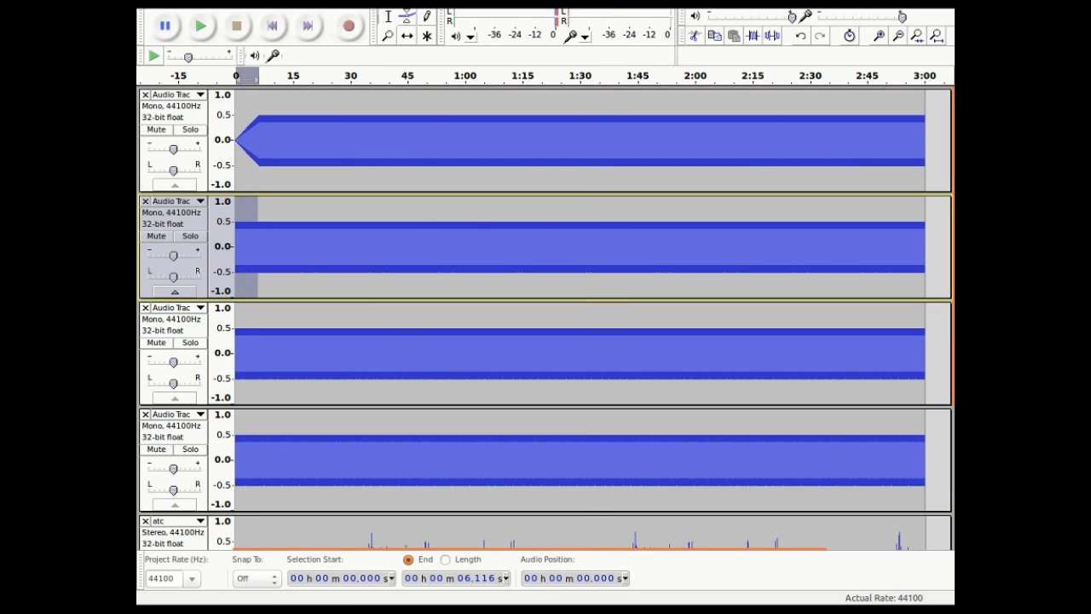
click(402, 3)
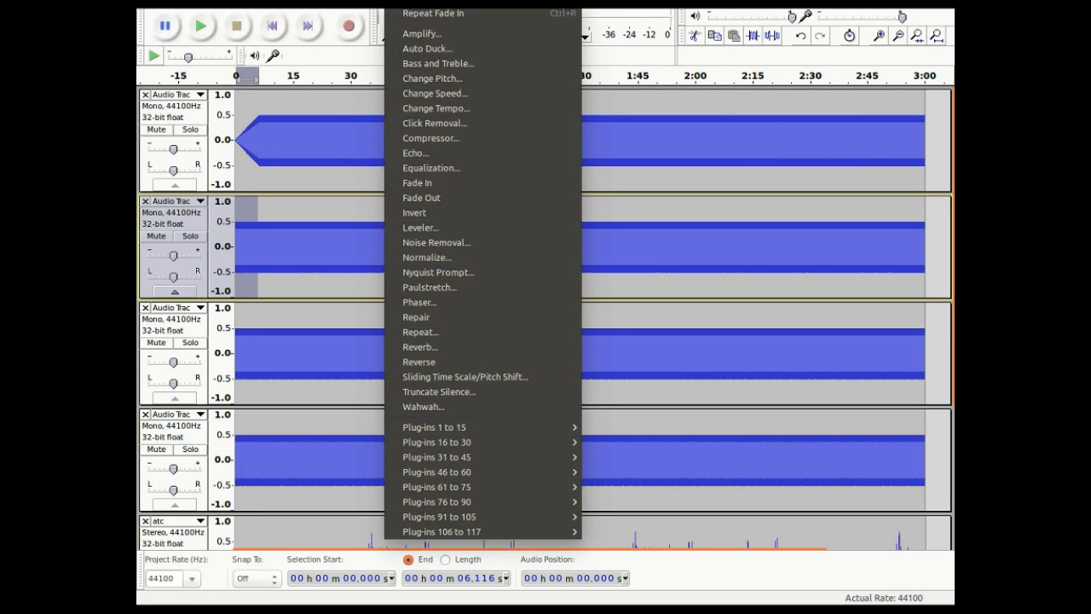
click(438, 182)
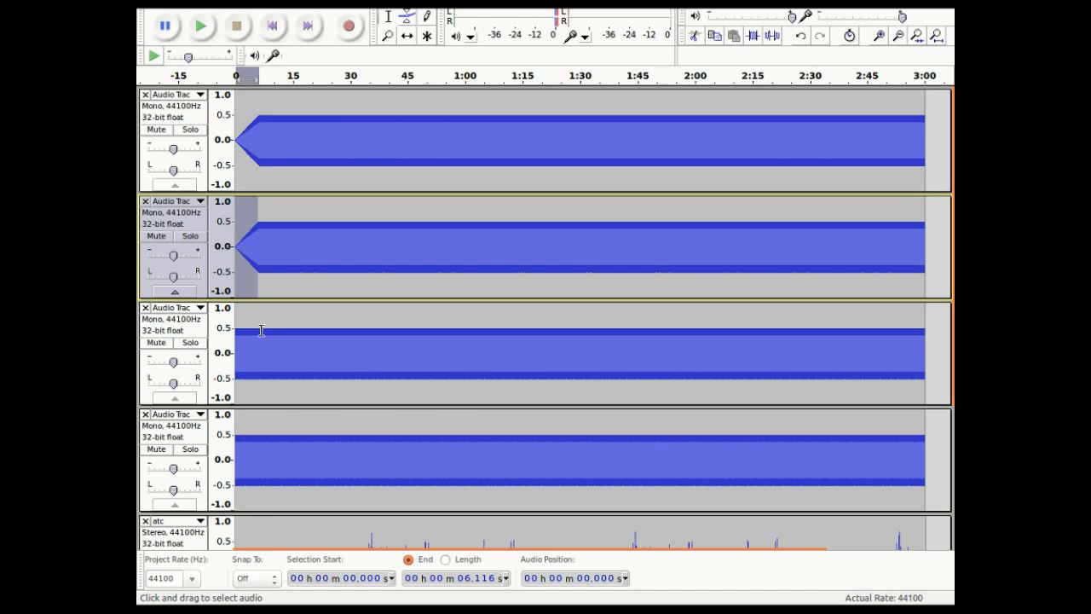
drag(260, 331, 230, 332)
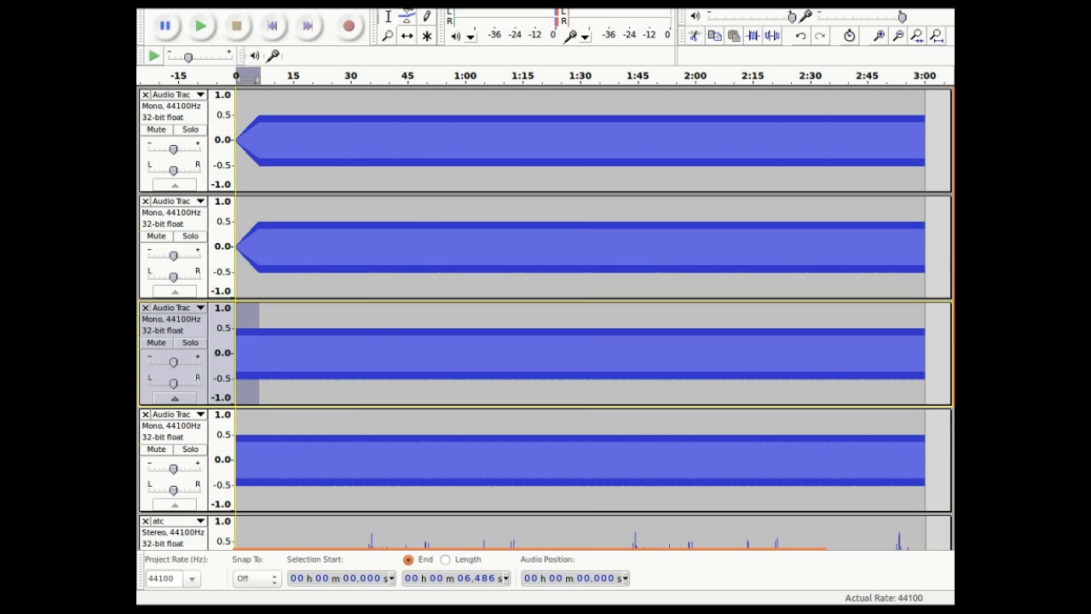
click(413, 7)
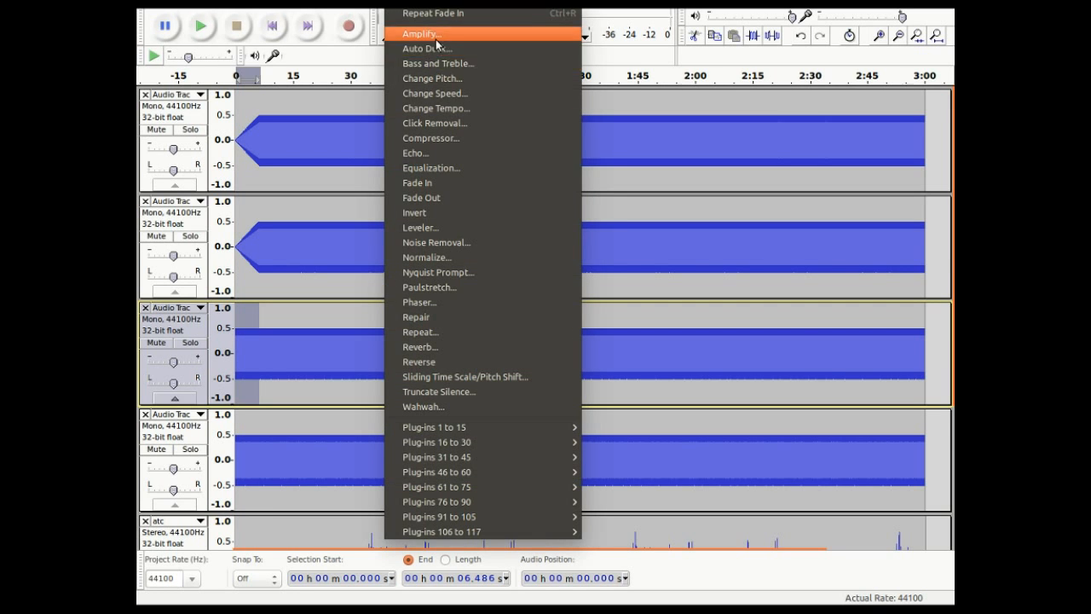
click(429, 183)
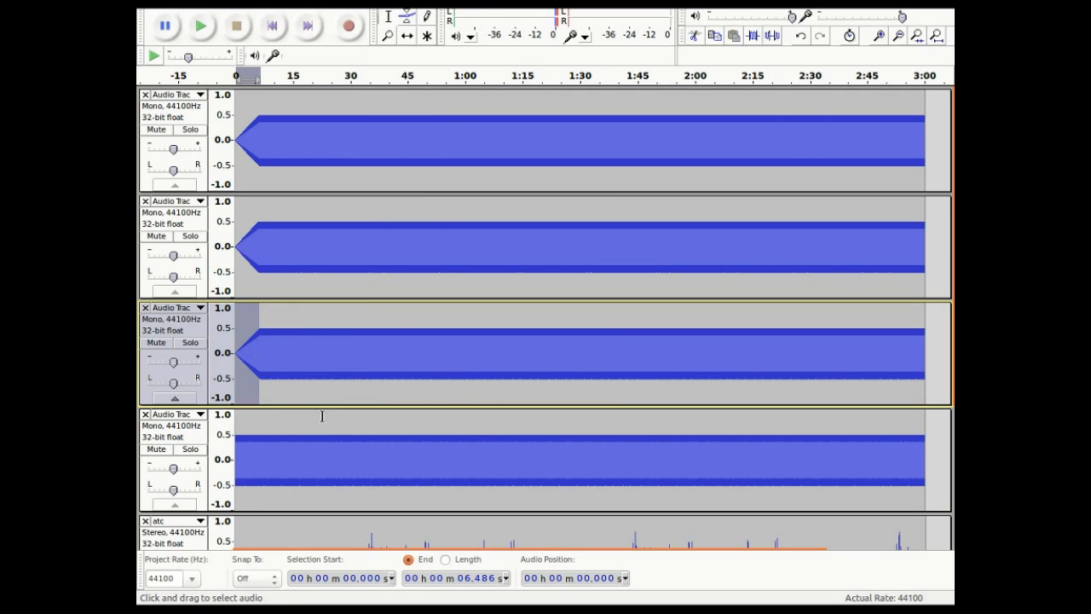
Step: Apply a longer Fade In to about the first 19.3 seconds of the fourth tone track
drag(309, 438, 233, 432)
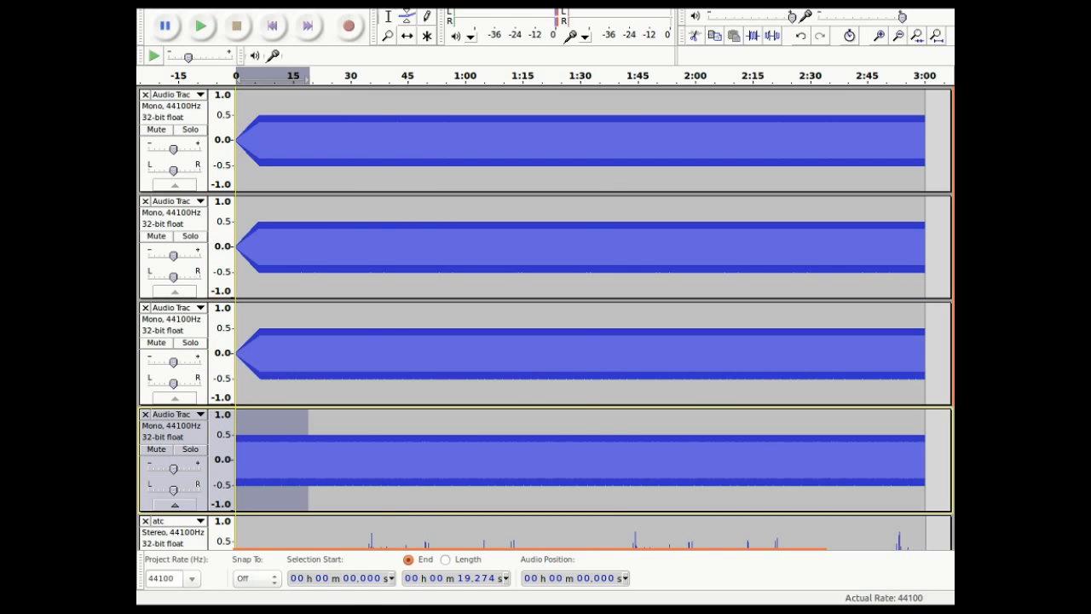
click(393, 8)
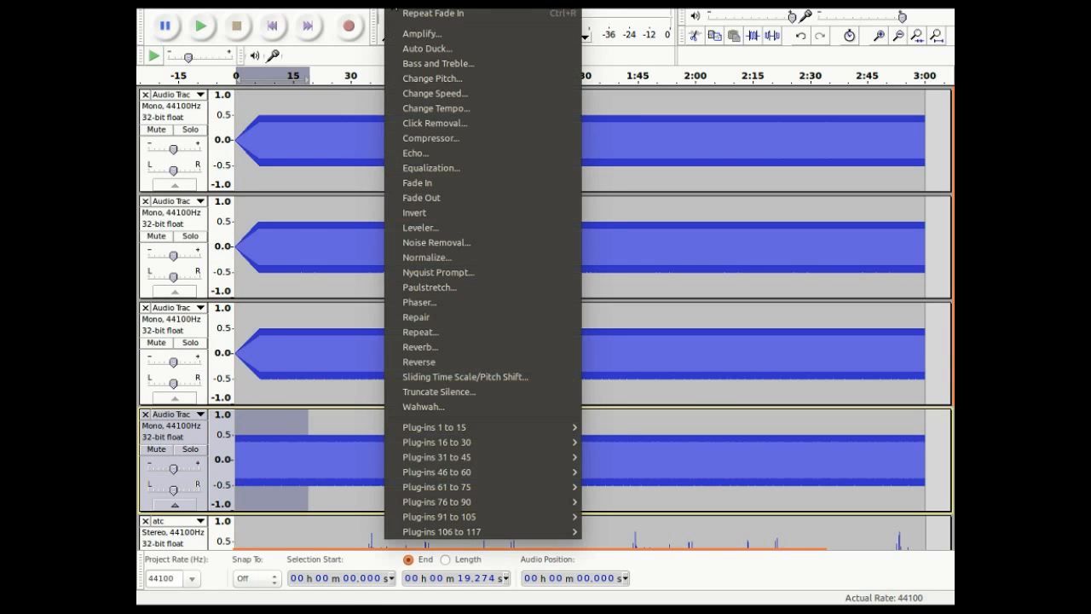
click(411, 14)
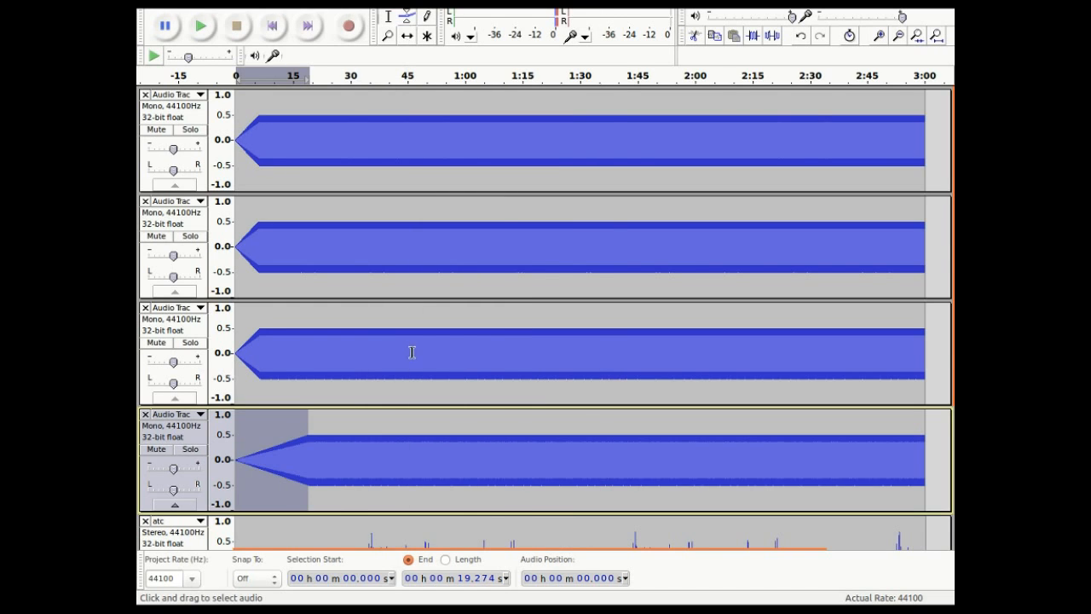
Step: Apply a Fade In to about the first 5.7 seconds of the atc track
scroll(409, 350, down, 2)
scroll(408, 350, down, 1)
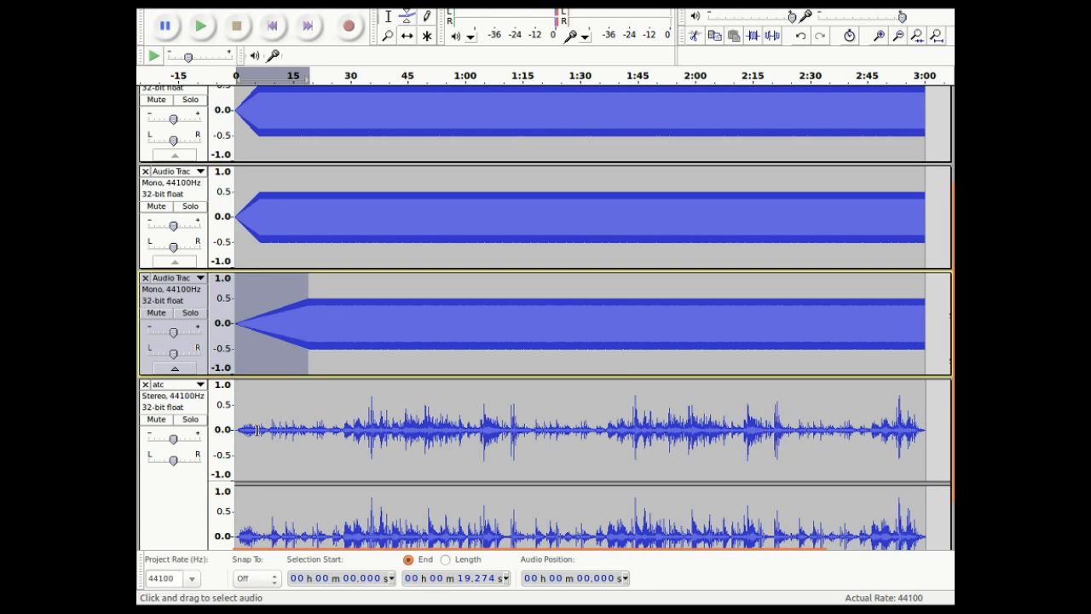
drag(256, 430, 236, 430)
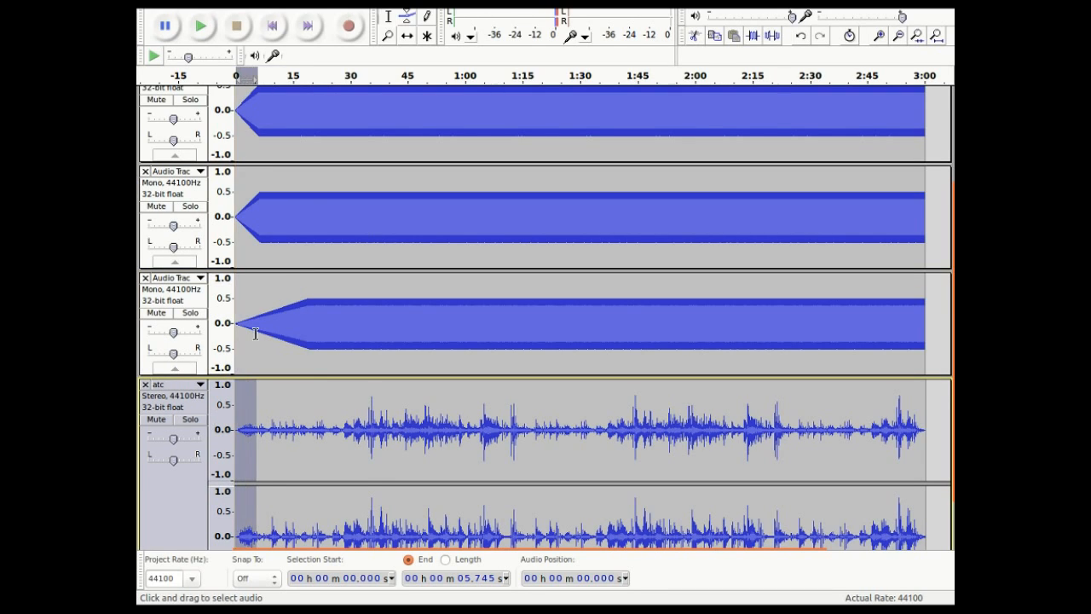
click(402, 4)
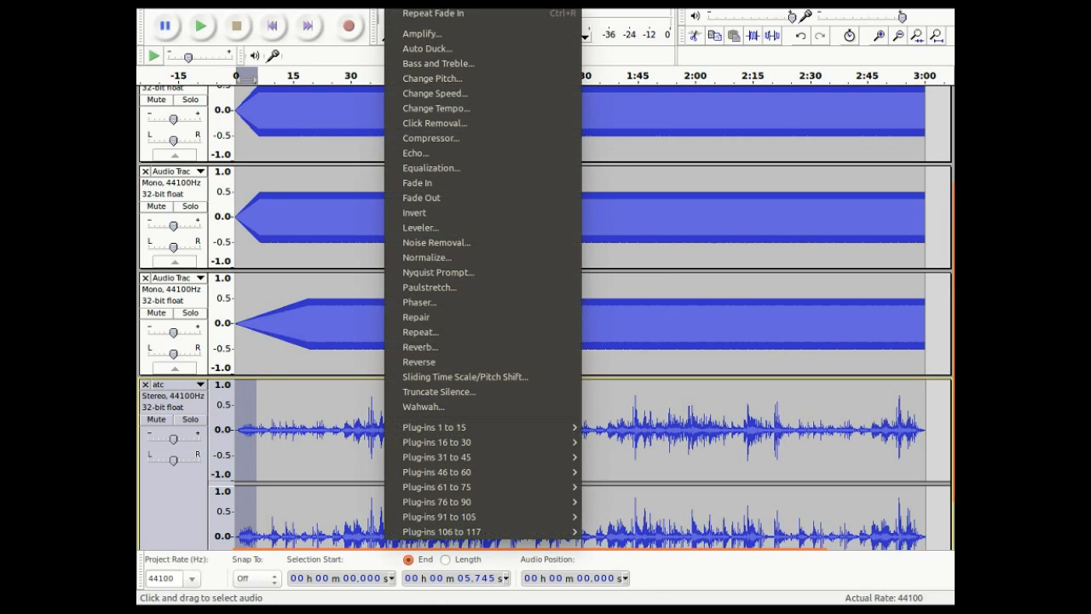
click(410, 12)
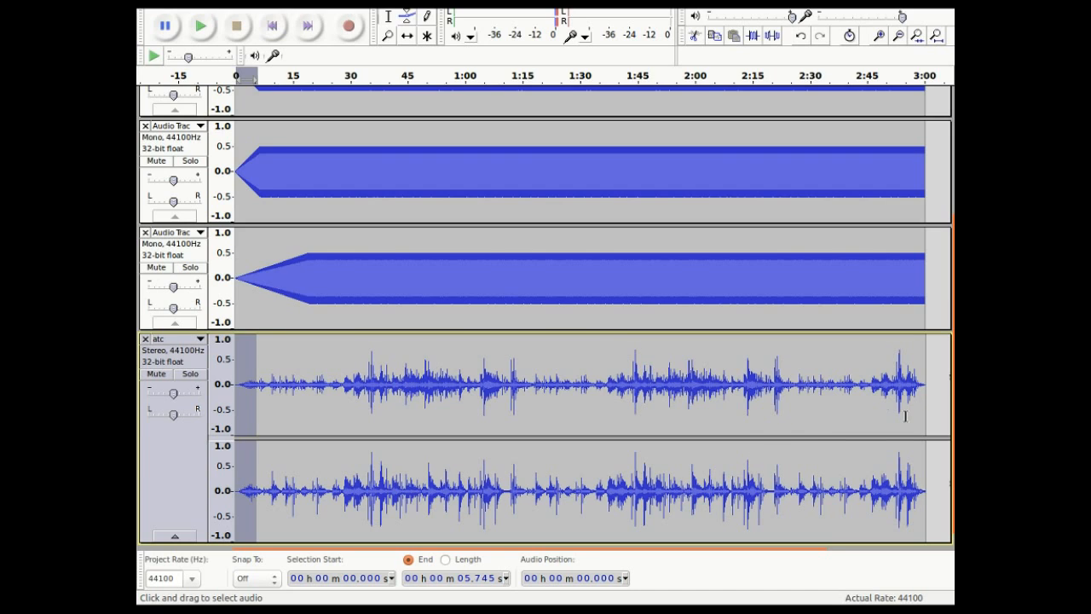
Step: Apply a Fade Out to the fourth and third tone tracks, each from about 2:55.9 to the end
scroll(912, 410, up, 3)
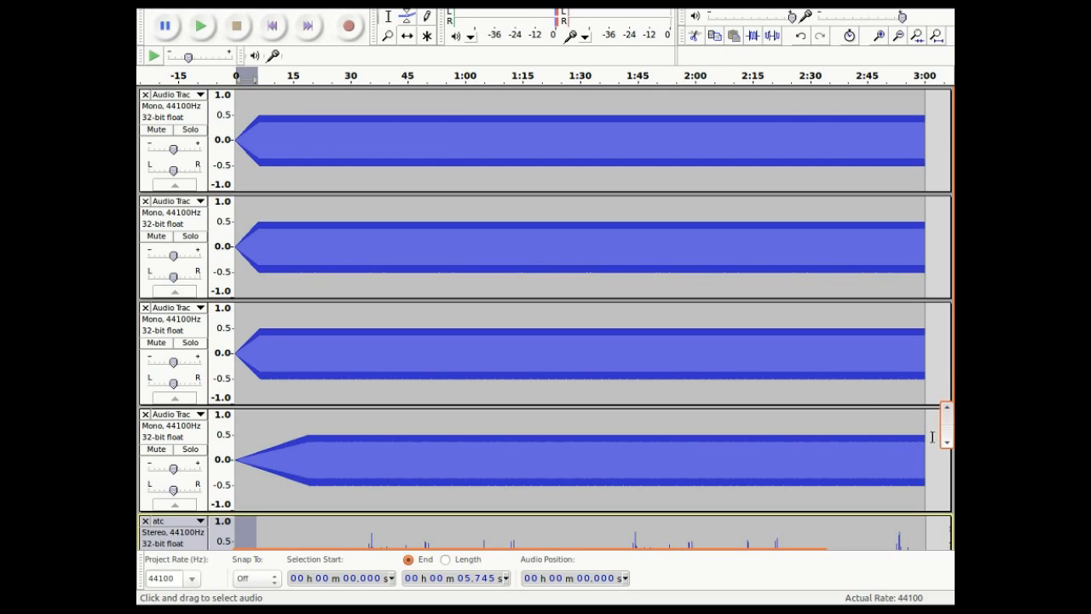
drag(928, 438, 910, 433)
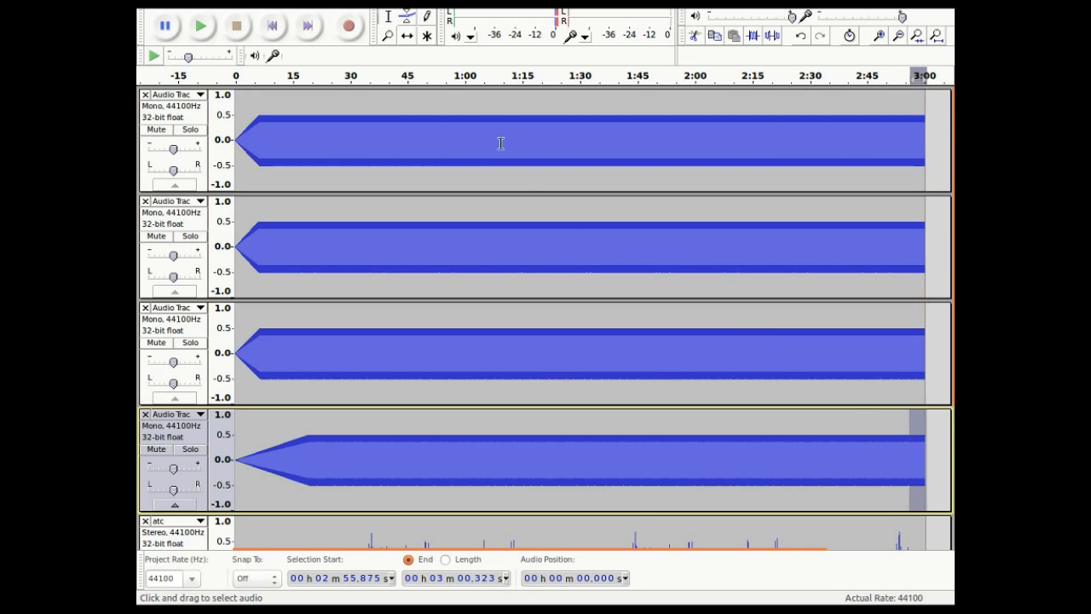
click(404, 4)
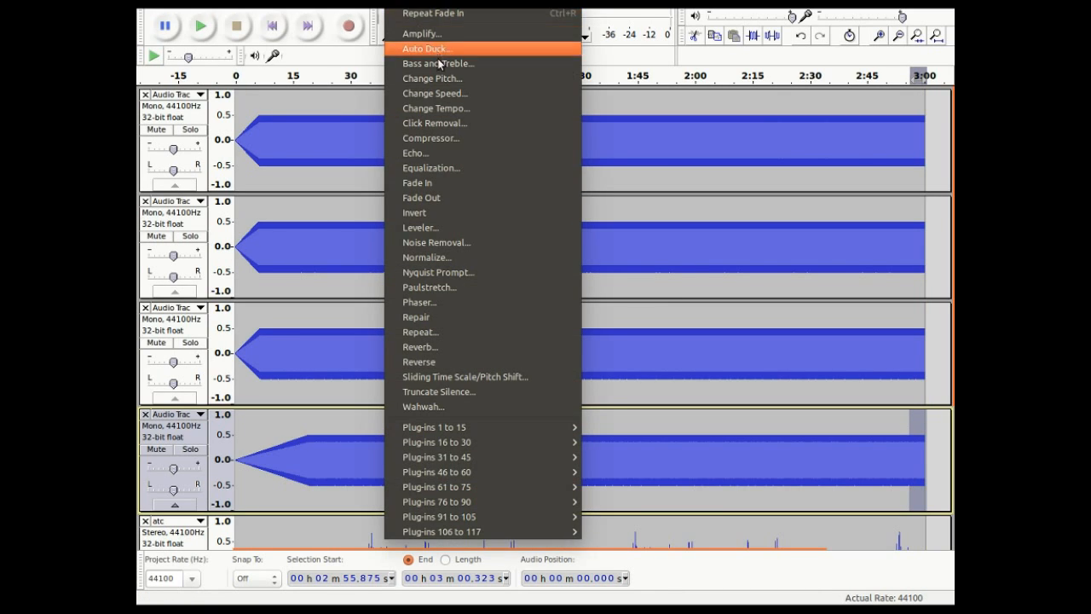
click(429, 197)
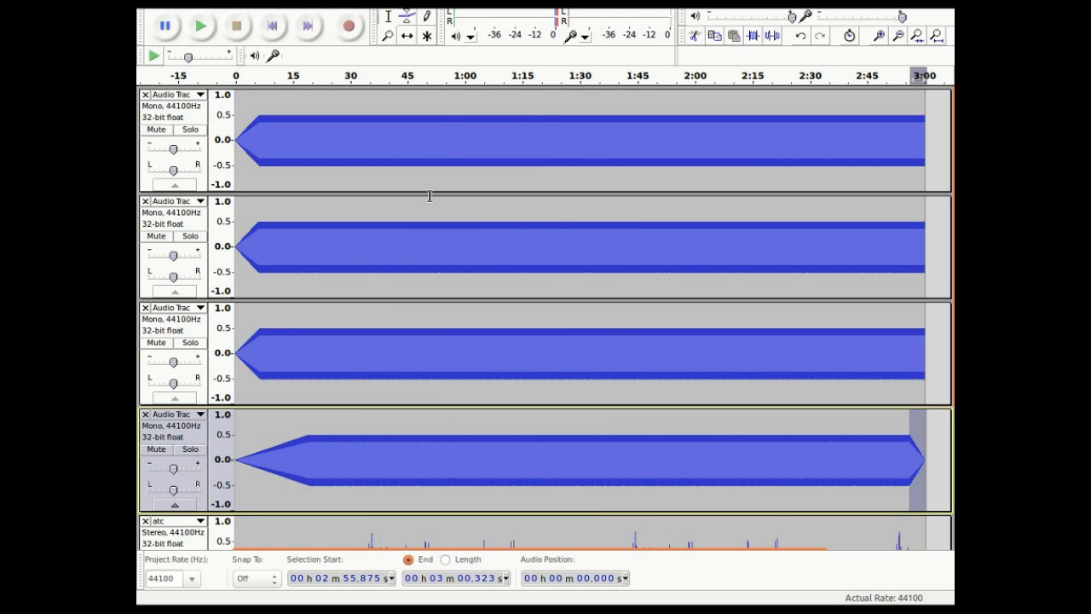
drag(928, 332, 905, 332)
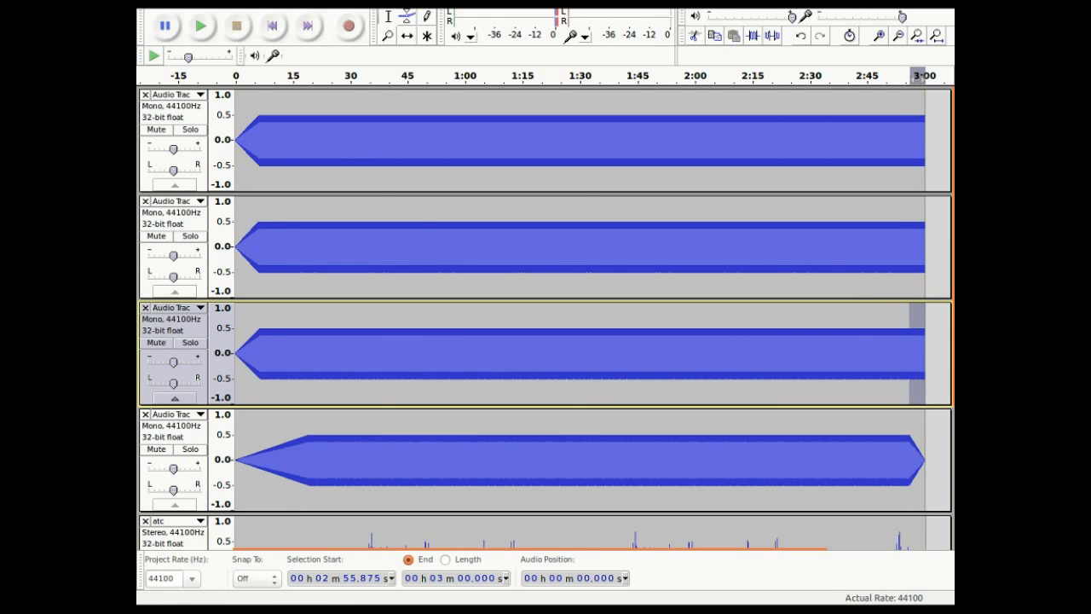
click(400, 4)
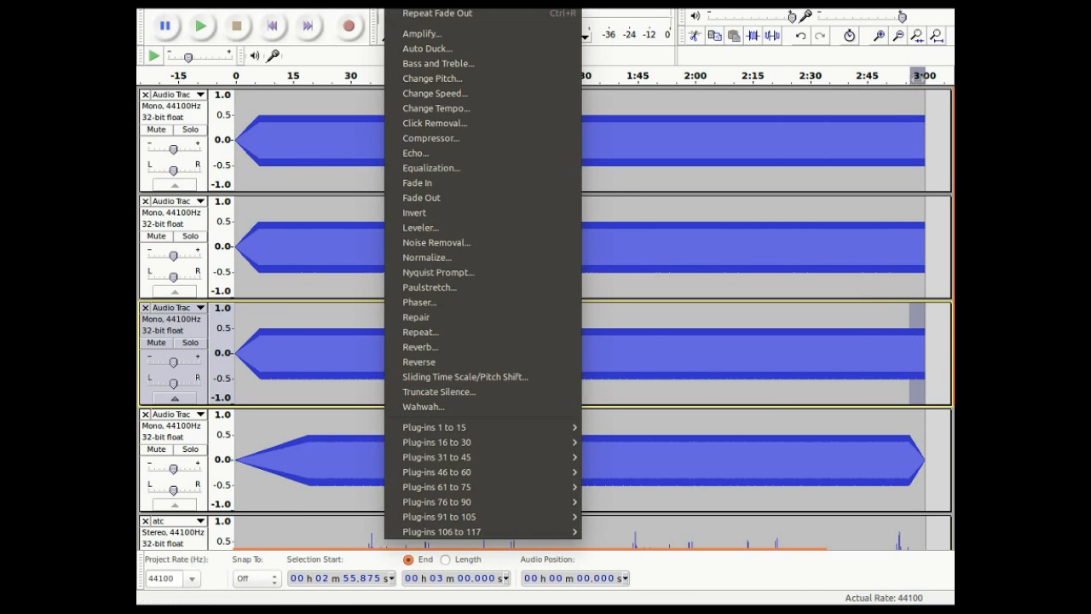
click(402, 13)
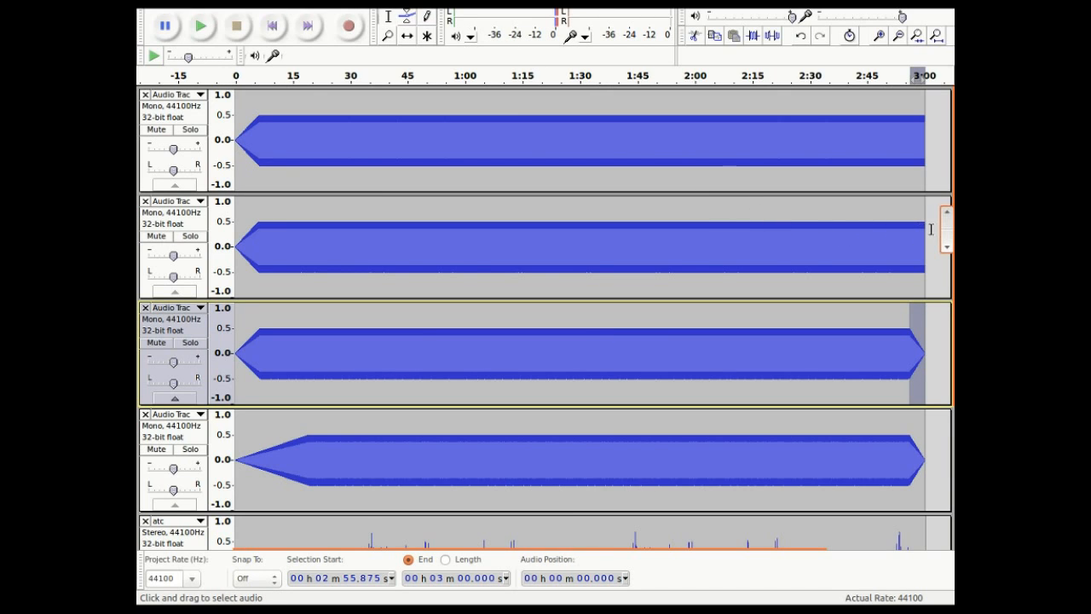
Step: Apply a Fade Out to the second tone track from about 2:45.9 and the first from about 2:47.7, both to the end
drag(929, 225, 870, 239)
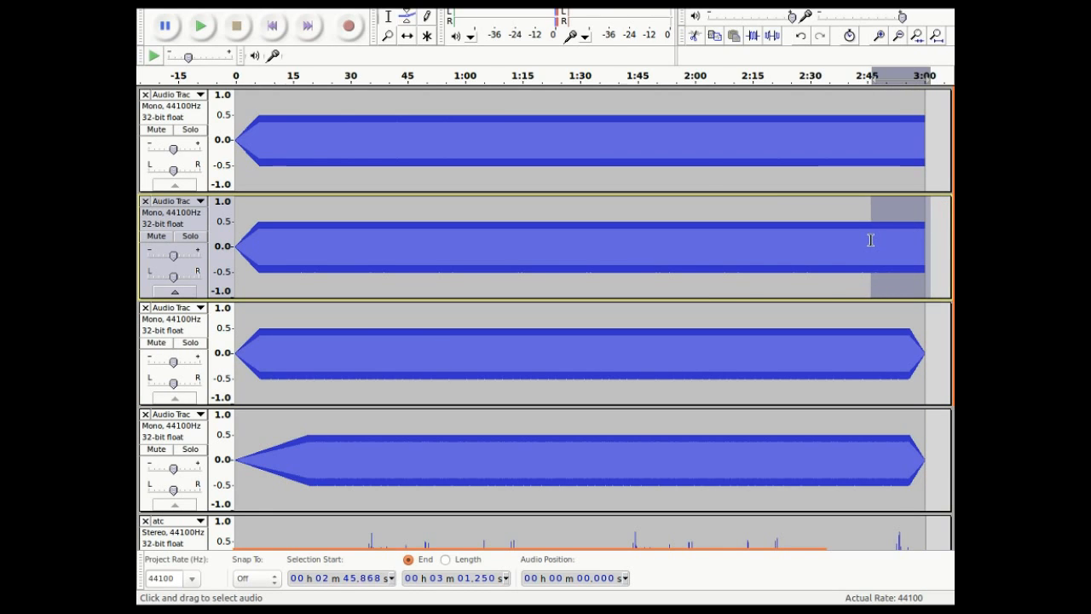
click(406, 4)
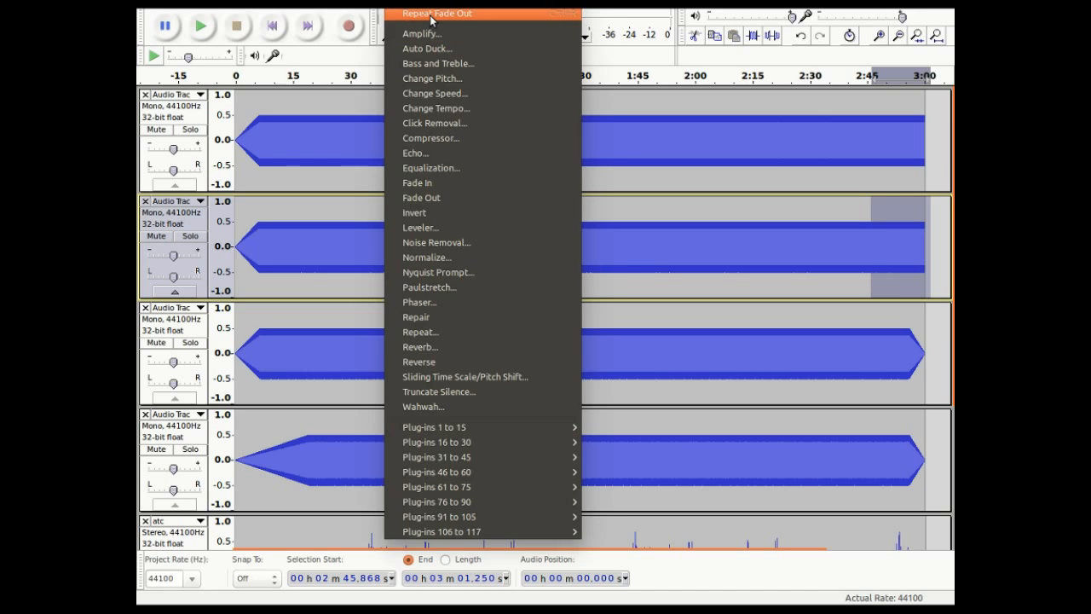
click(431, 15)
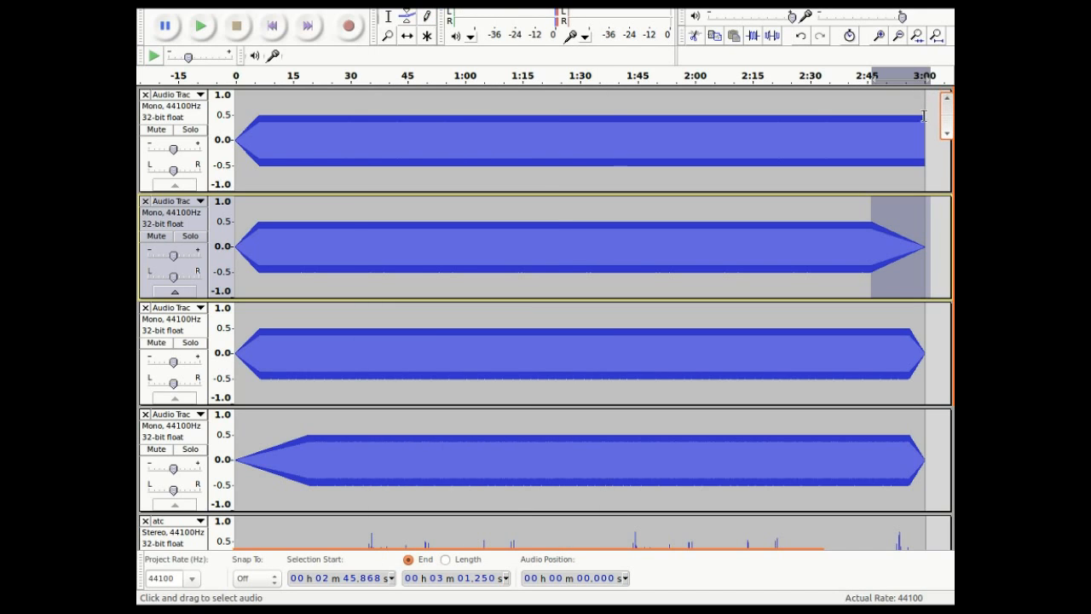
drag(928, 116, 878, 117)
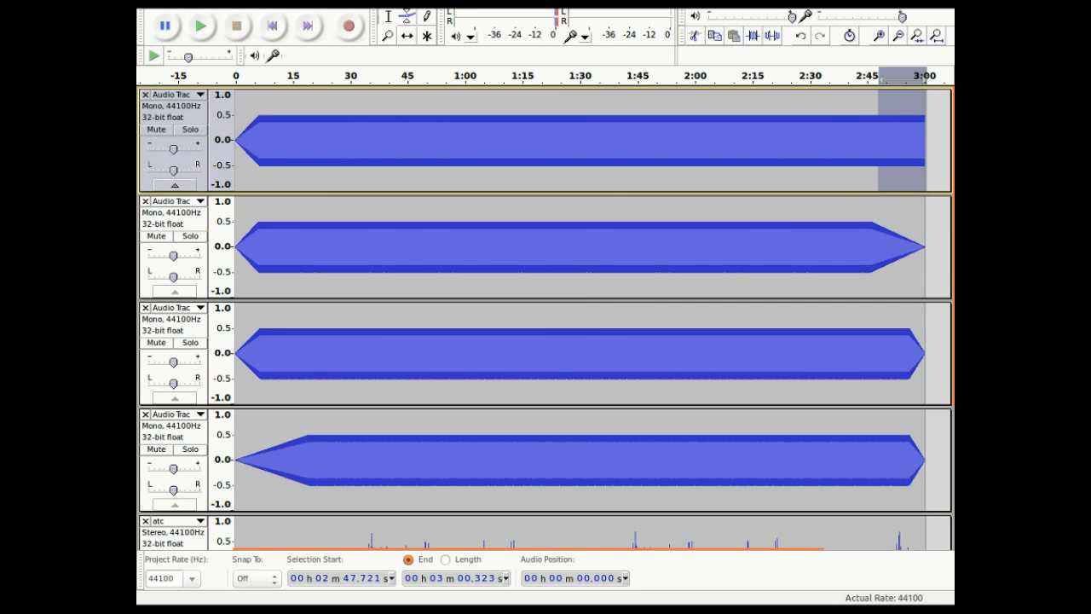
click(413, 12)
click(413, 15)
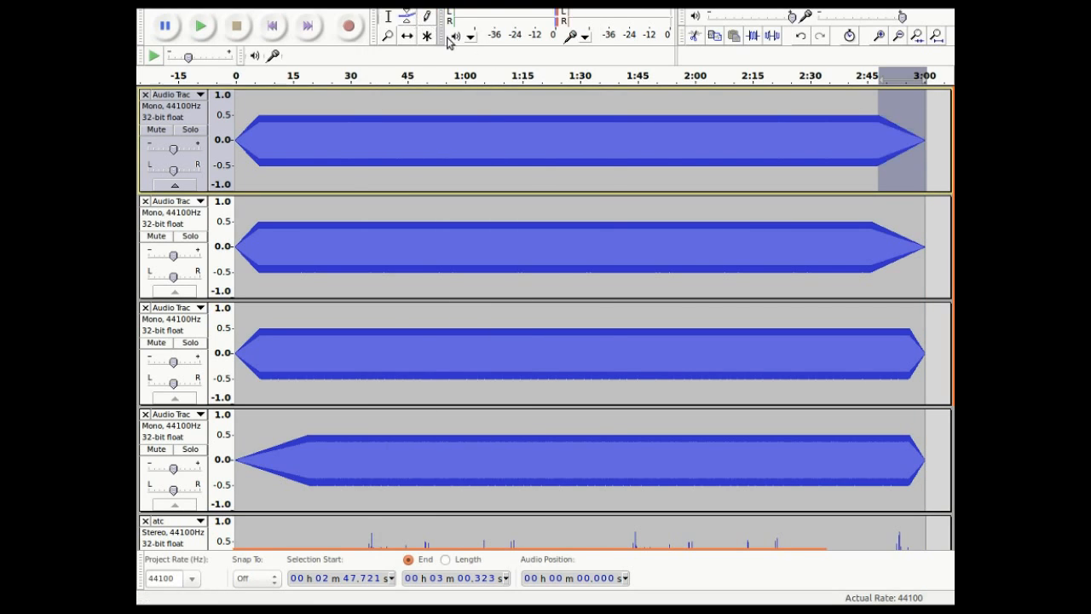
Step: Apply a Fade Out to the atc track from about 2:54.4 to the end
scroll(781, 248, down, 3)
scroll(926, 427, up, 3)
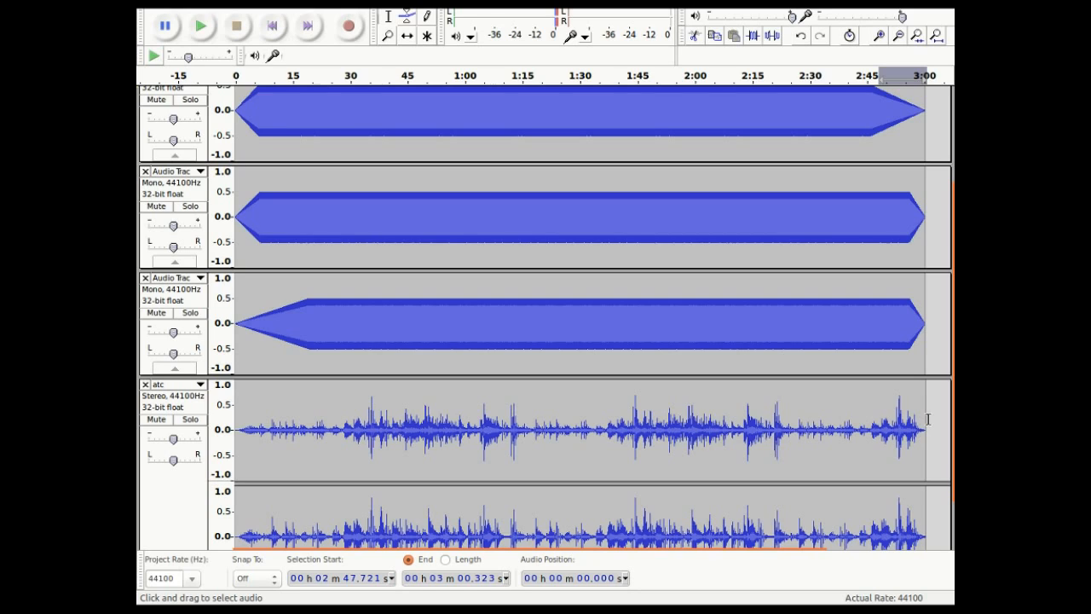
drag(929, 419, 903, 417)
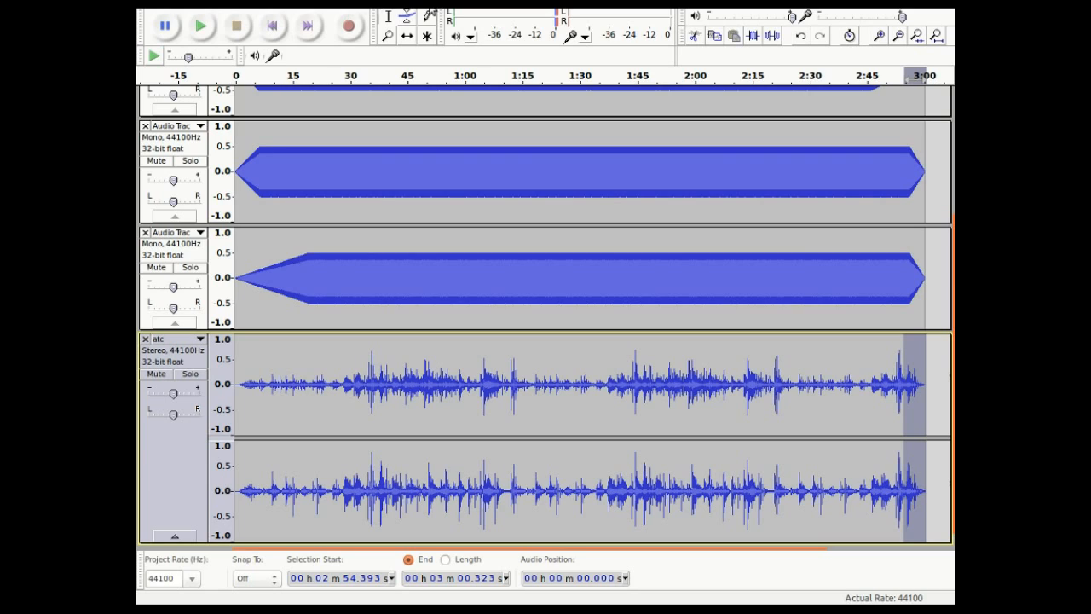
click(401, 3)
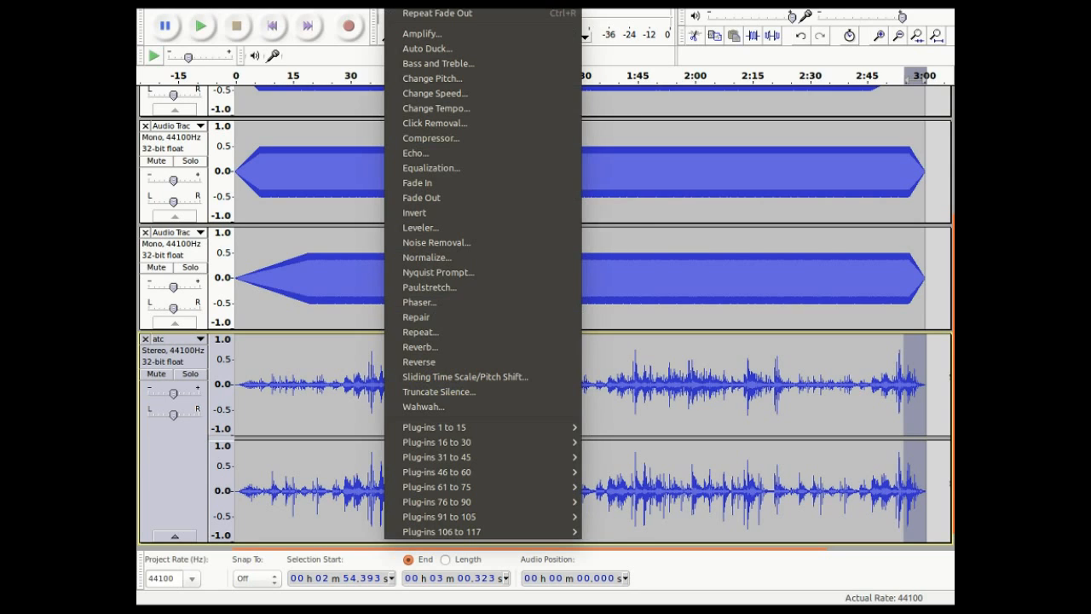
click(423, 13)
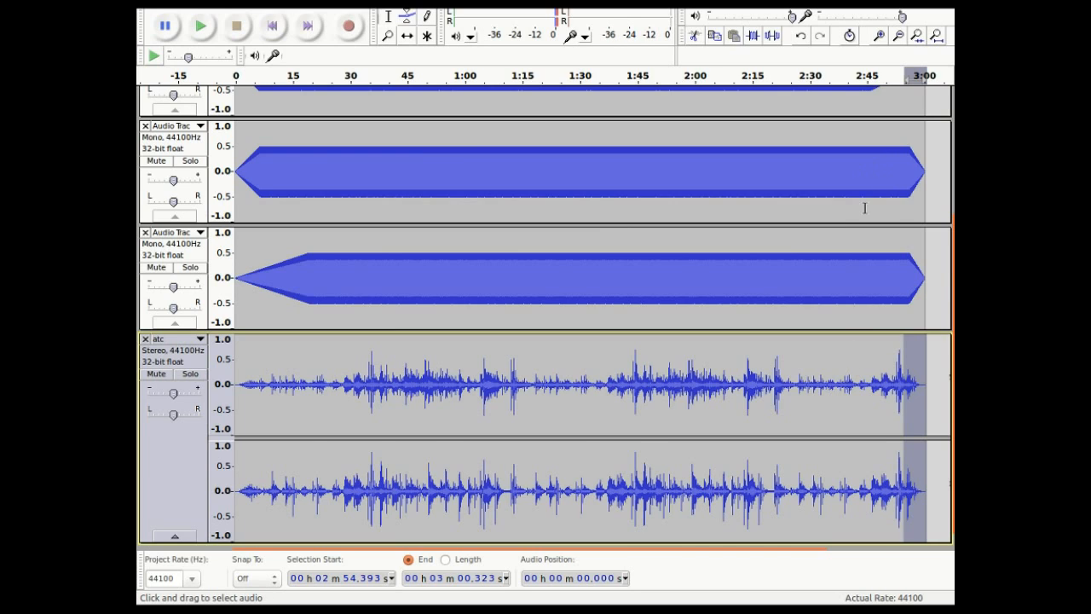
Step: Lower the atc track's gain slightly and play the ending of the full mix from about 2:46
scroll(866, 201, up, 3)
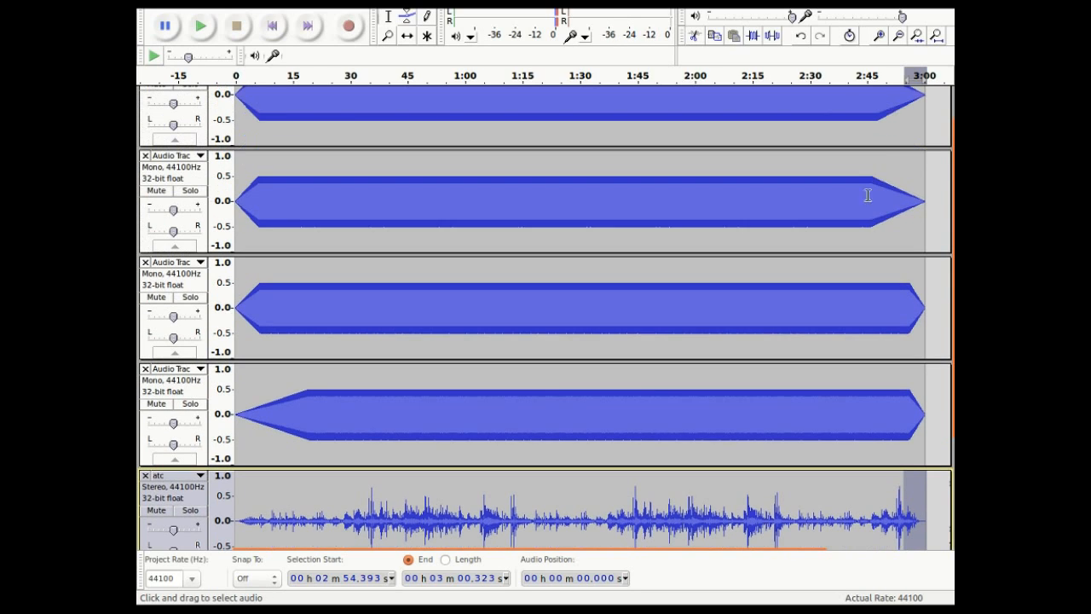
click(850, 81)
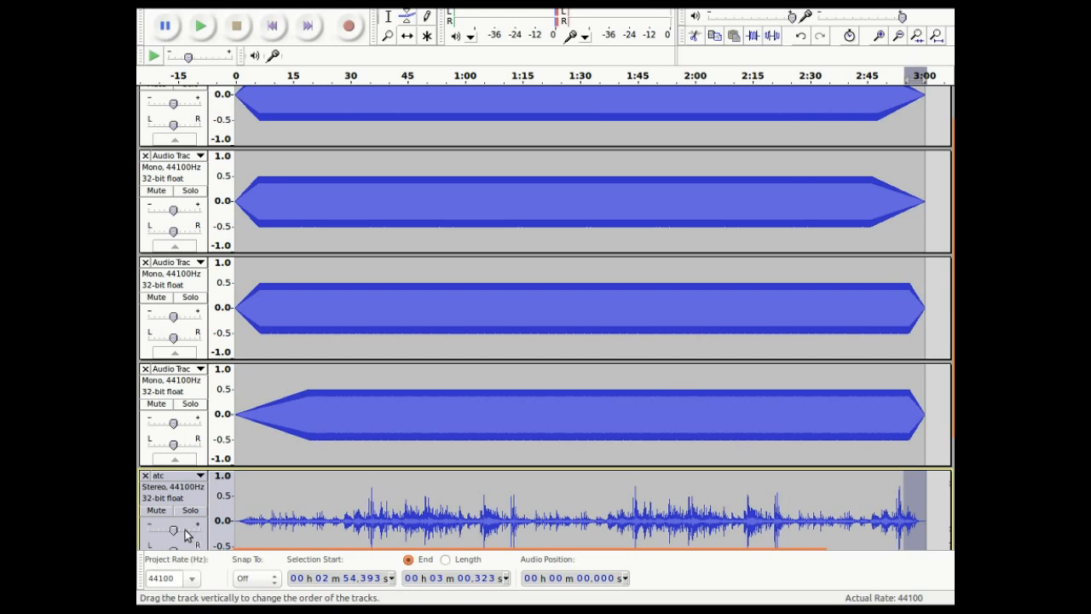
scroll(200, 451, down, 3)
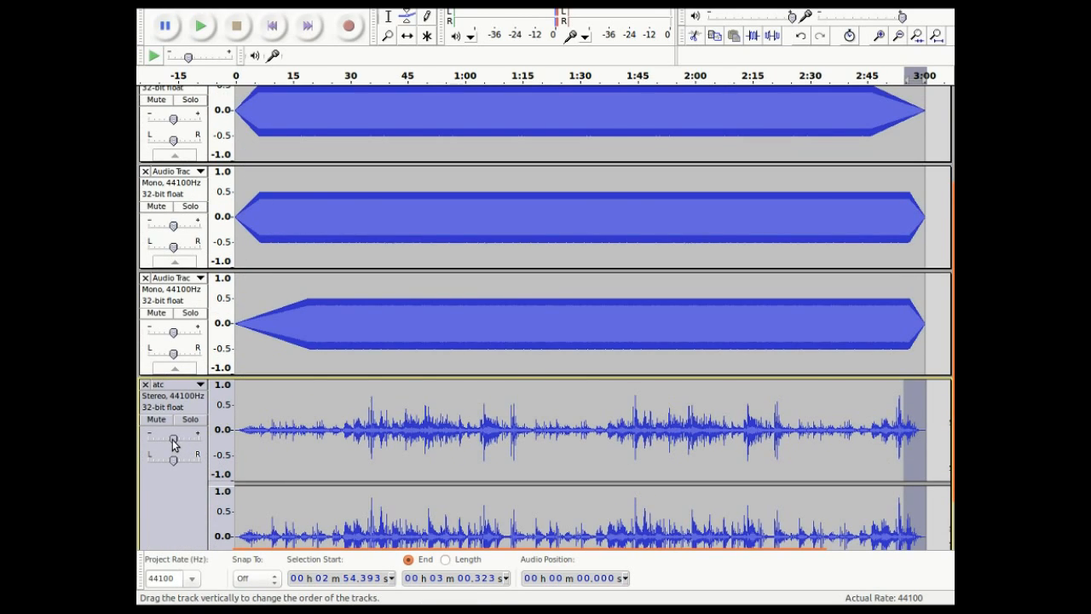
mouse_move(173, 442)
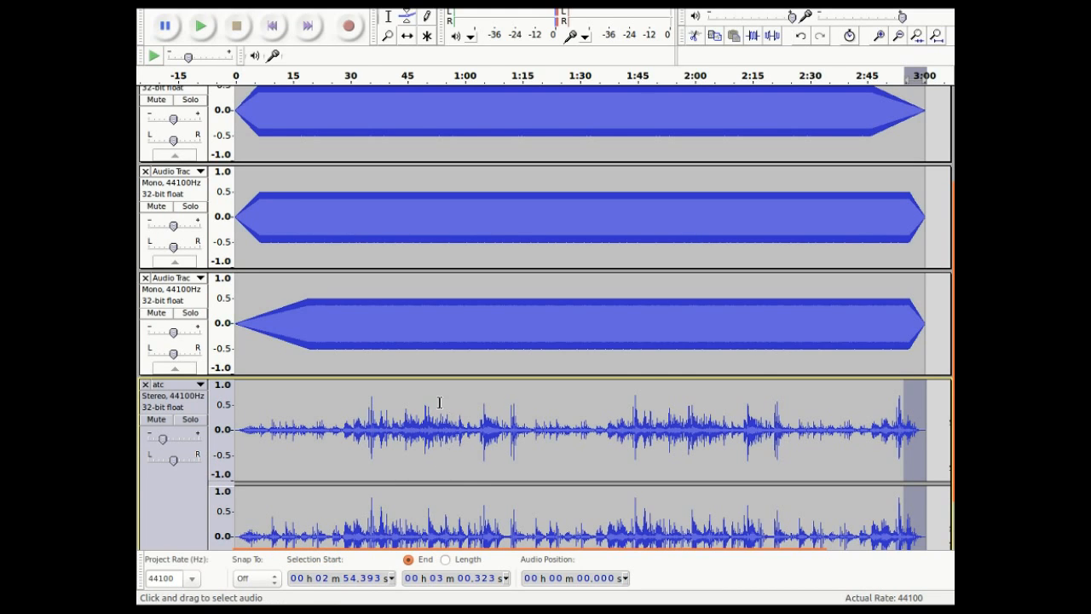
click(891, 278)
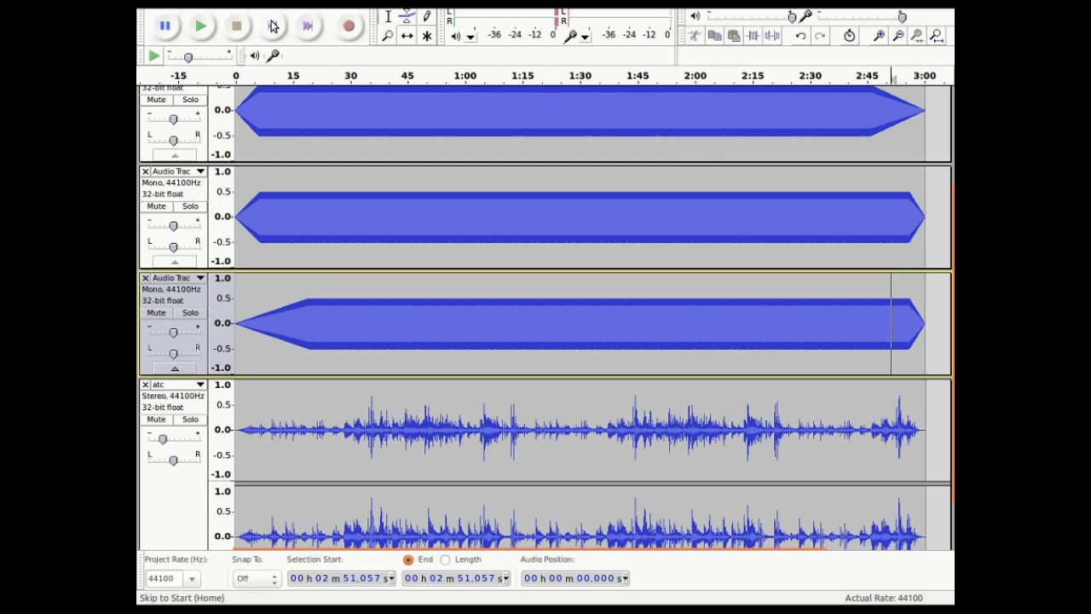
click(870, 77)
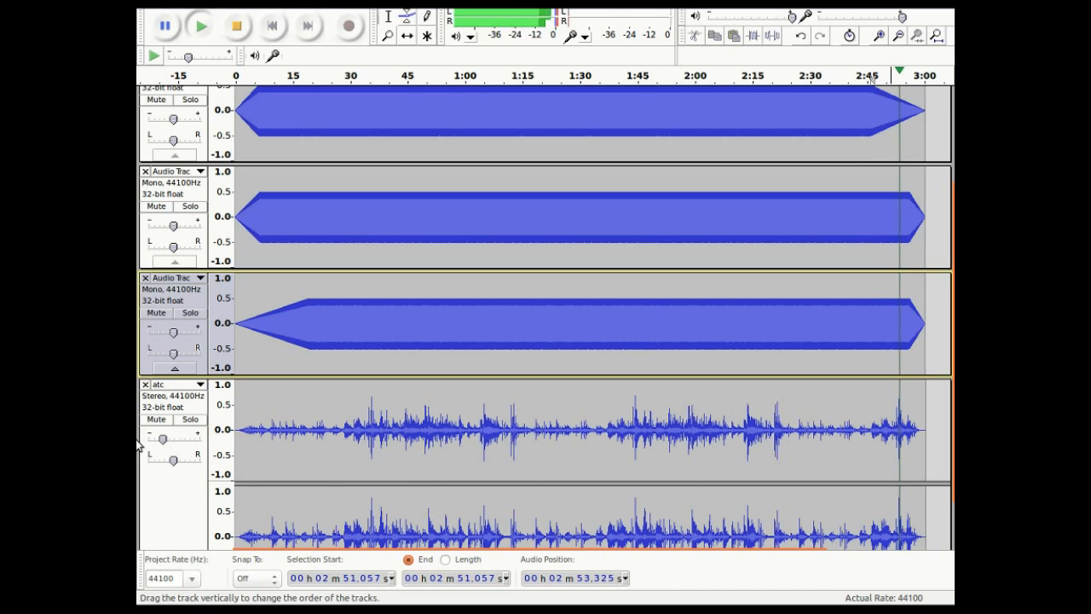
Step: Lower the atc track's gain further and reduce the fourth tone track's gain while playing the mix from about 0:40
drag(163, 438, 156, 441)
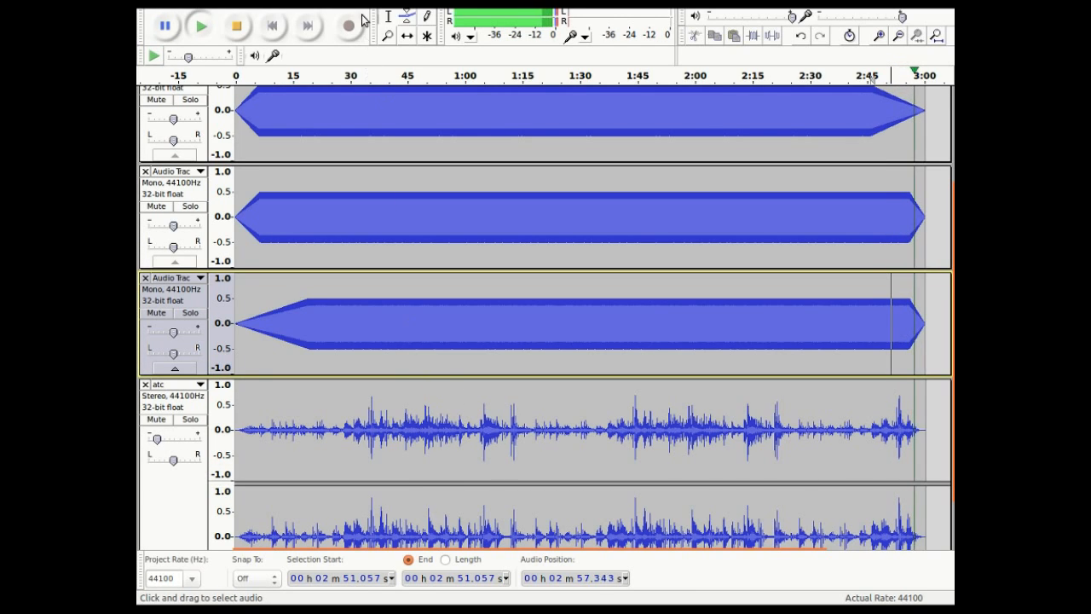
click(386, 79)
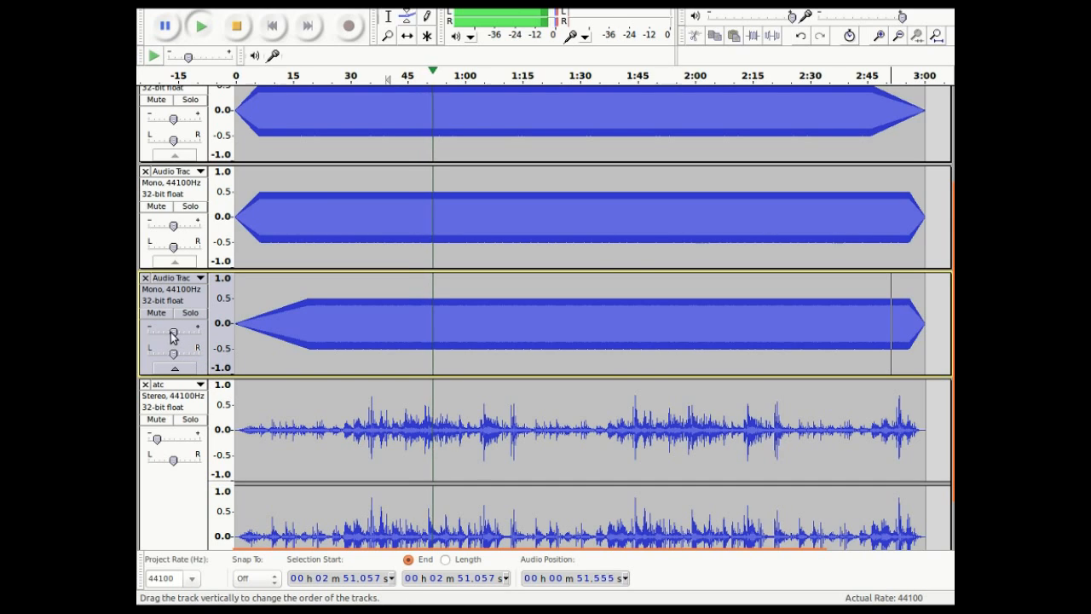
drag(173, 334, 157, 338)
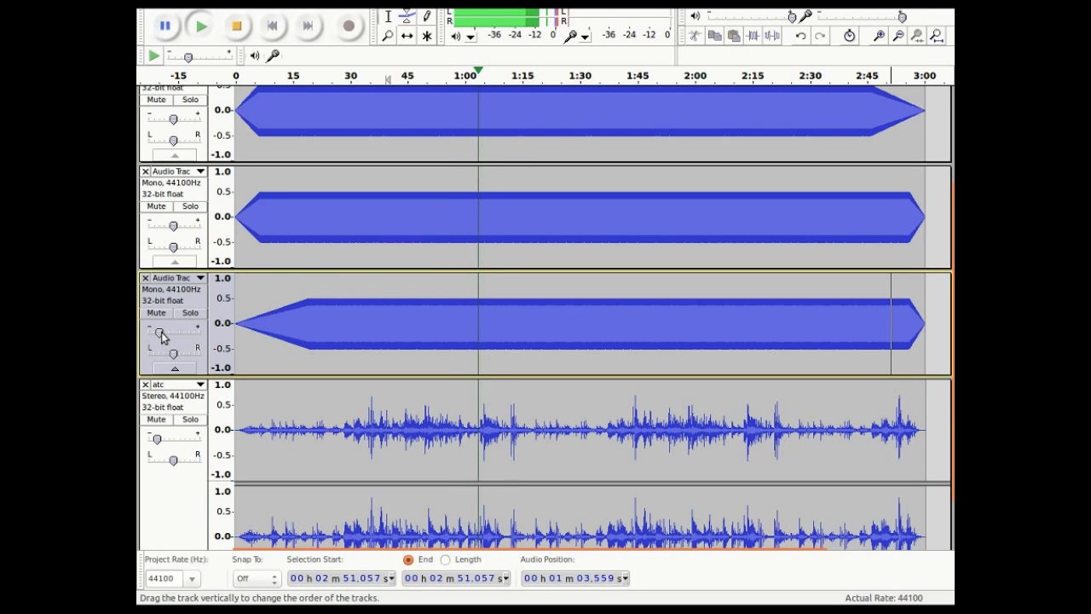
mouse_move(164, 338)
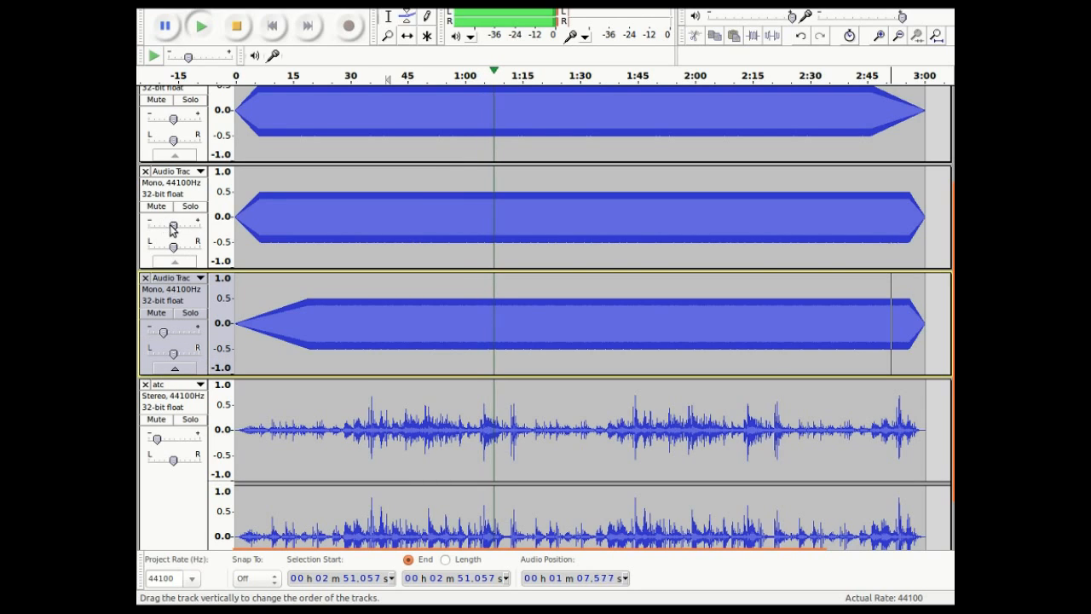
Step: Lower the third tone track's gain to -10 dB, the second's to -9 dB, and the first's by a smaller amount
drag(172, 226, 160, 229)
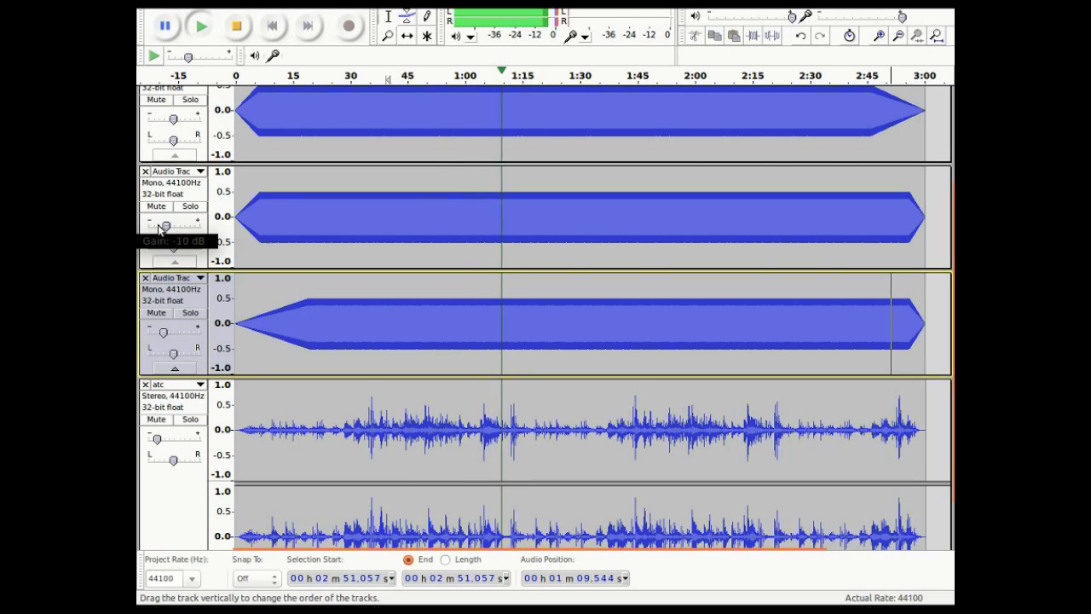
drag(173, 123, 158, 126)
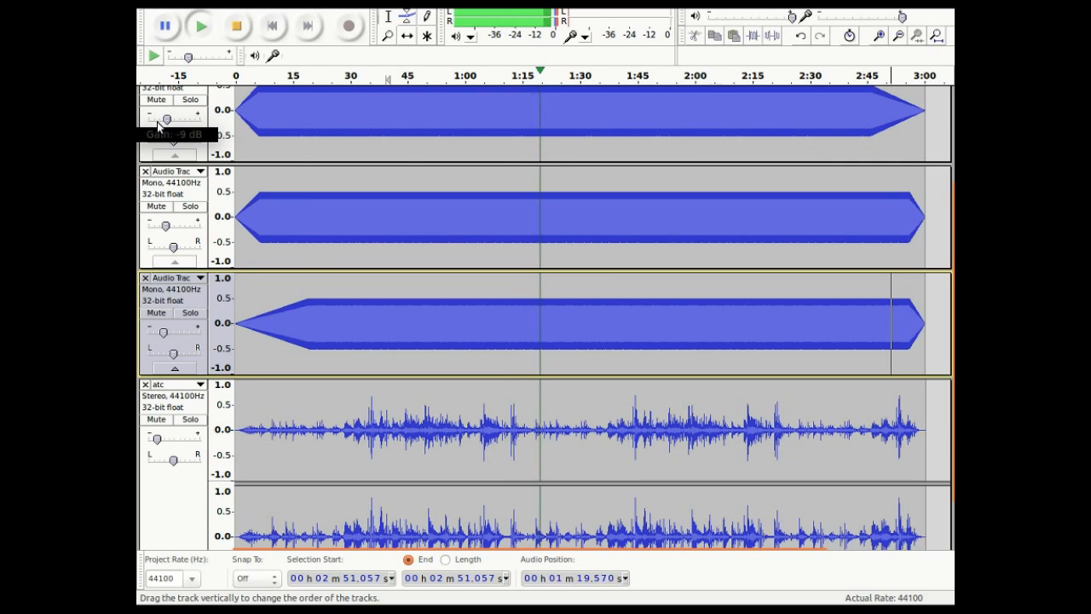
scroll(174, 149, up, 3)
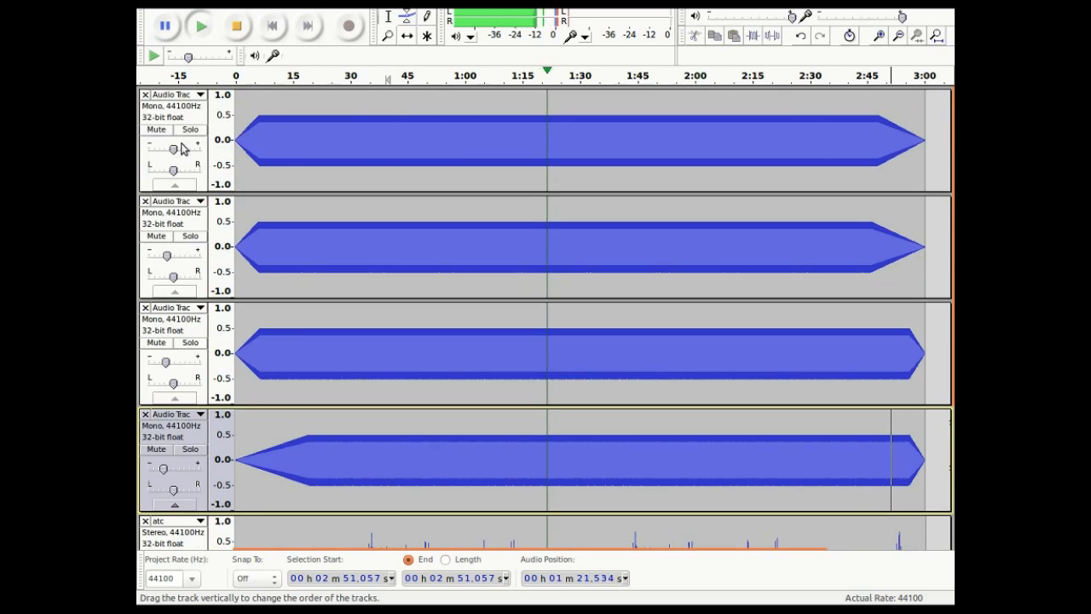
drag(174, 150, 166, 150)
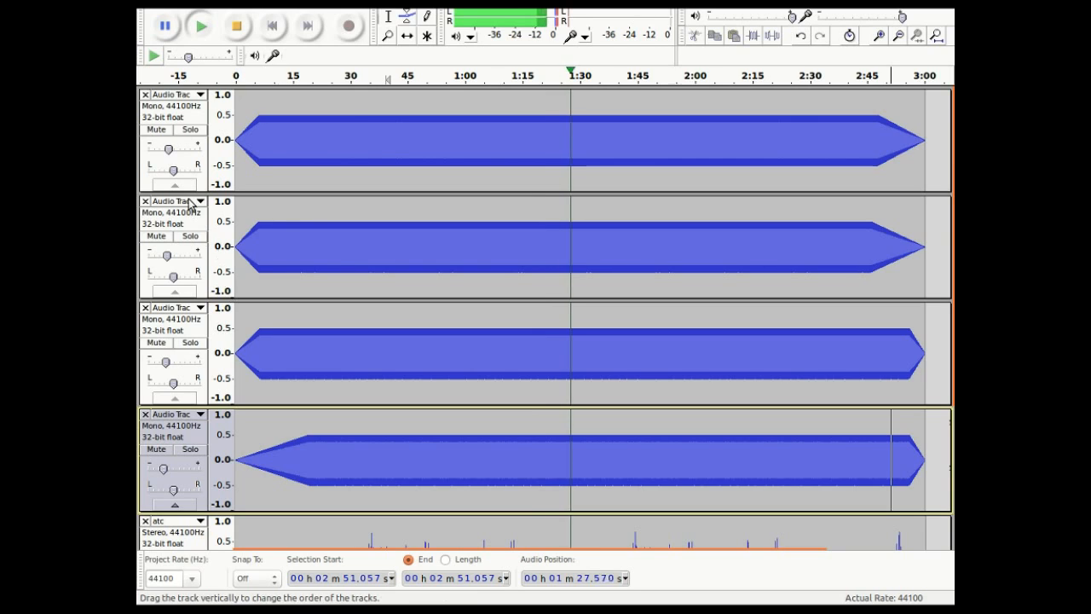
Step: Raise the gains of the second, third and first tone tracks slightly, and return playback to the project start
mouse_move(170, 261)
drag(169, 259, 175, 260)
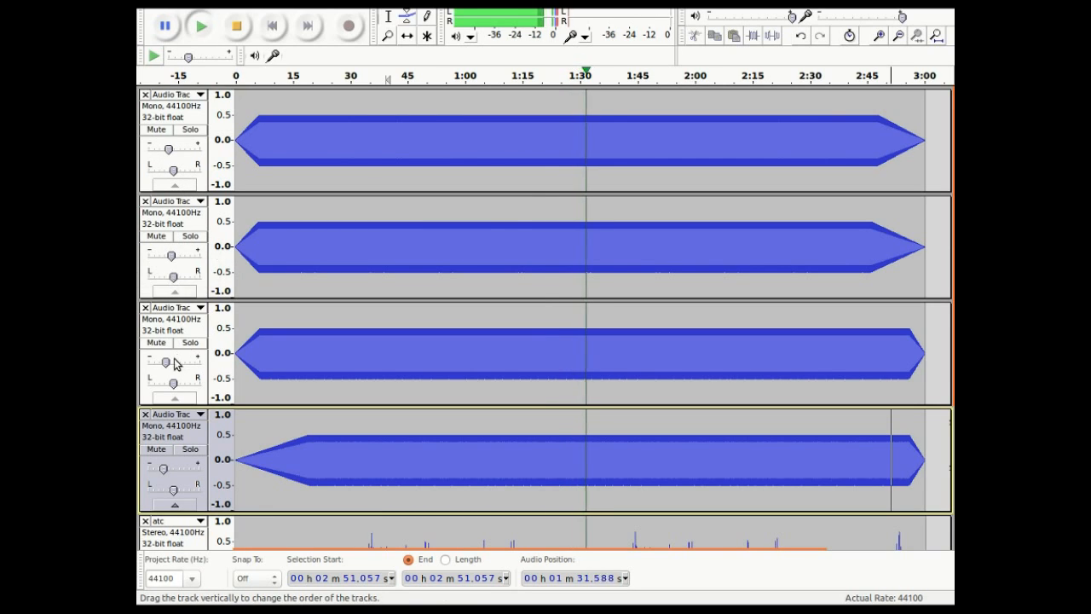
mouse_move(173, 367)
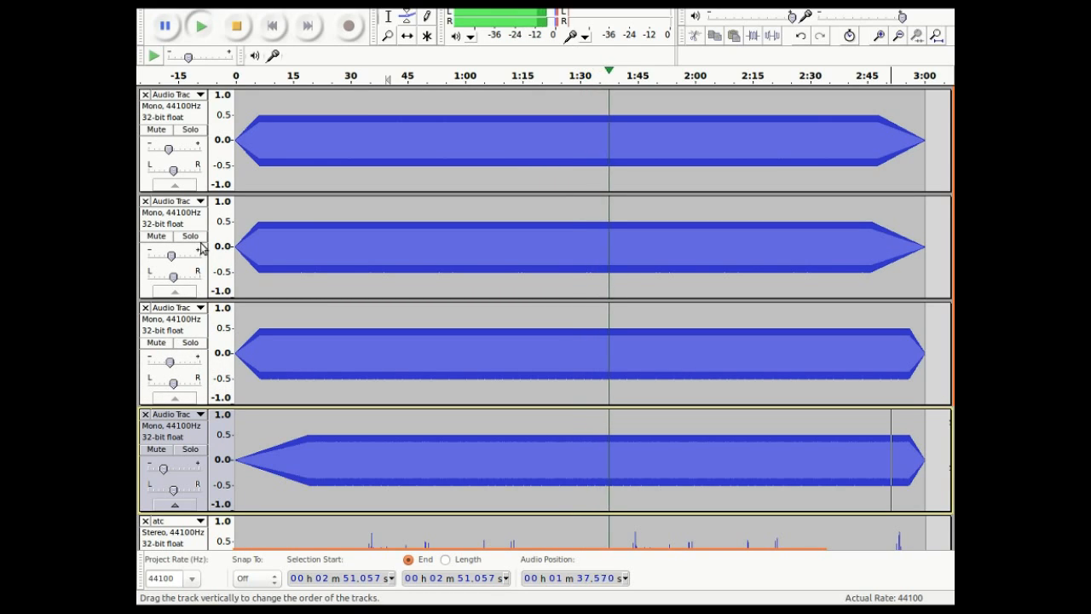
mouse_move(171, 152)
drag(171, 152, 172, 154)
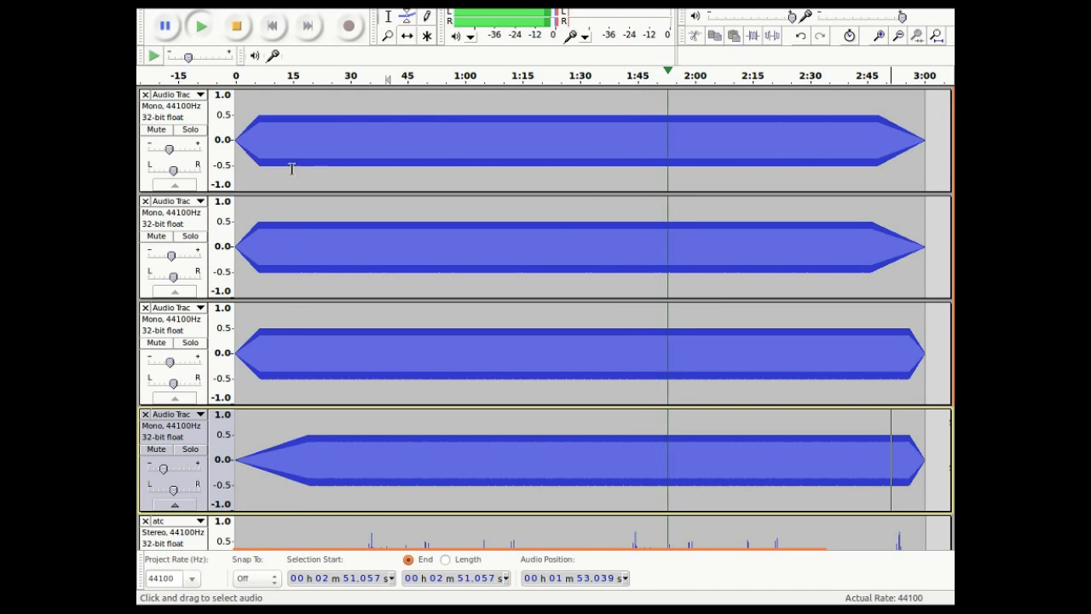
click(236, 26)
click(278, 30)
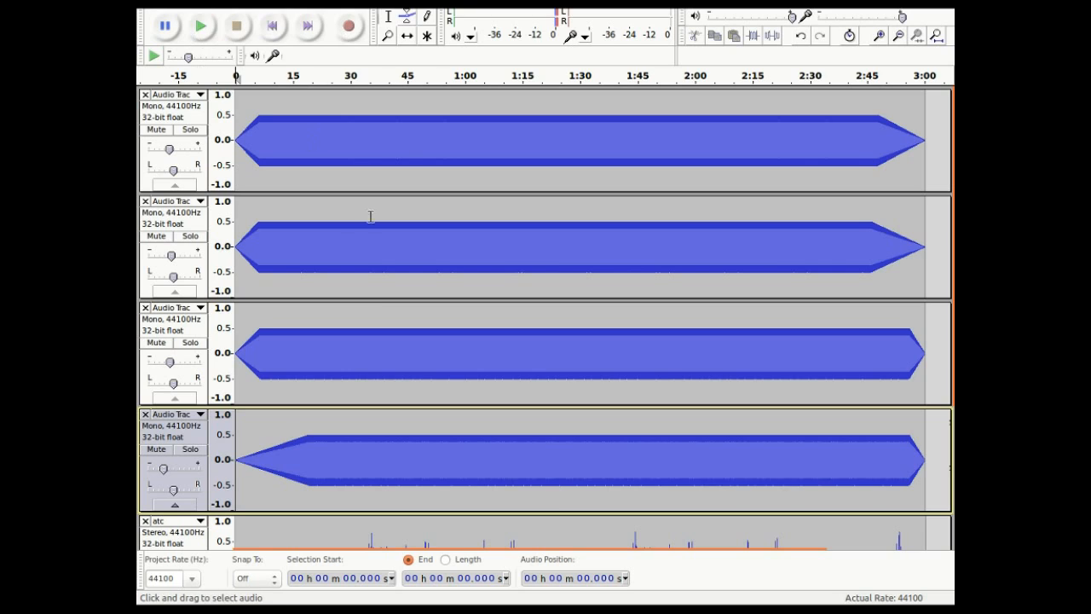
Step: Replace the atc track's opening, from the start to about 9.452 s, with generated silence of the same length
scroll(375, 290, down, 1)
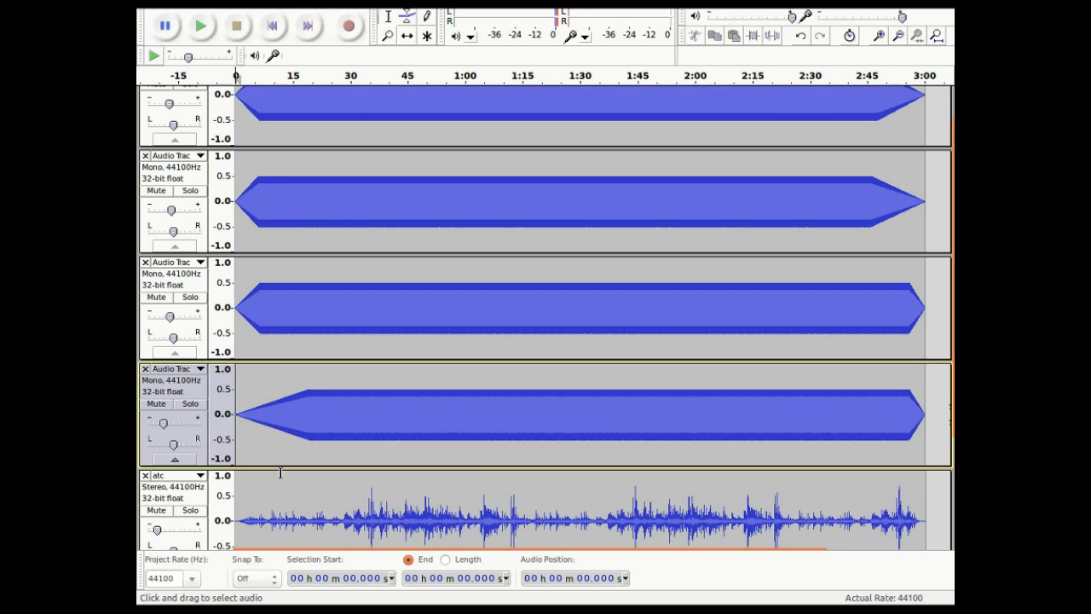
click(271, 520)
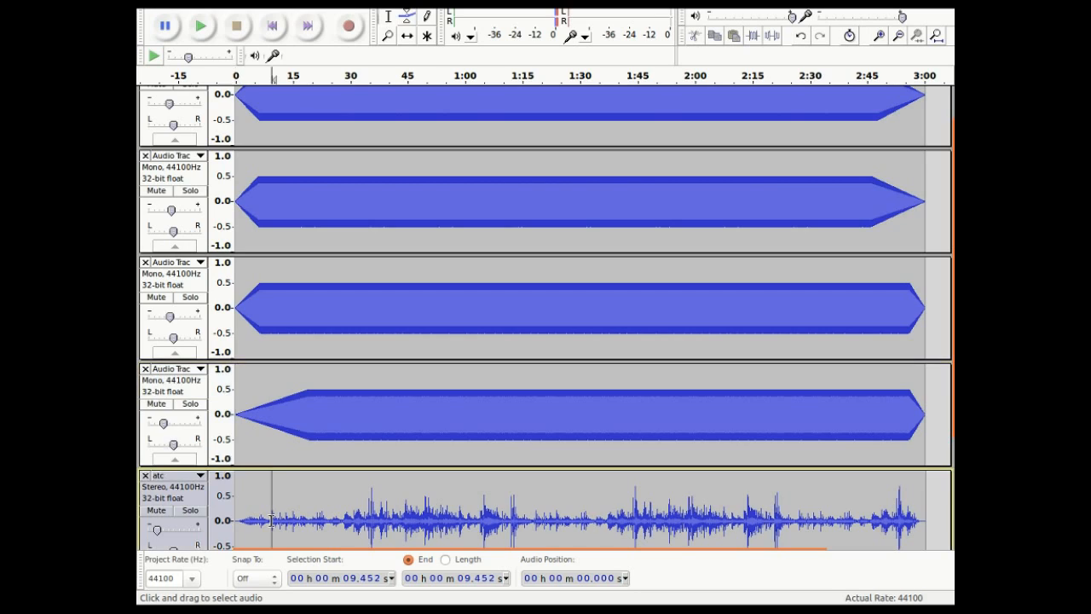
drag(271, 520, 228, 521)
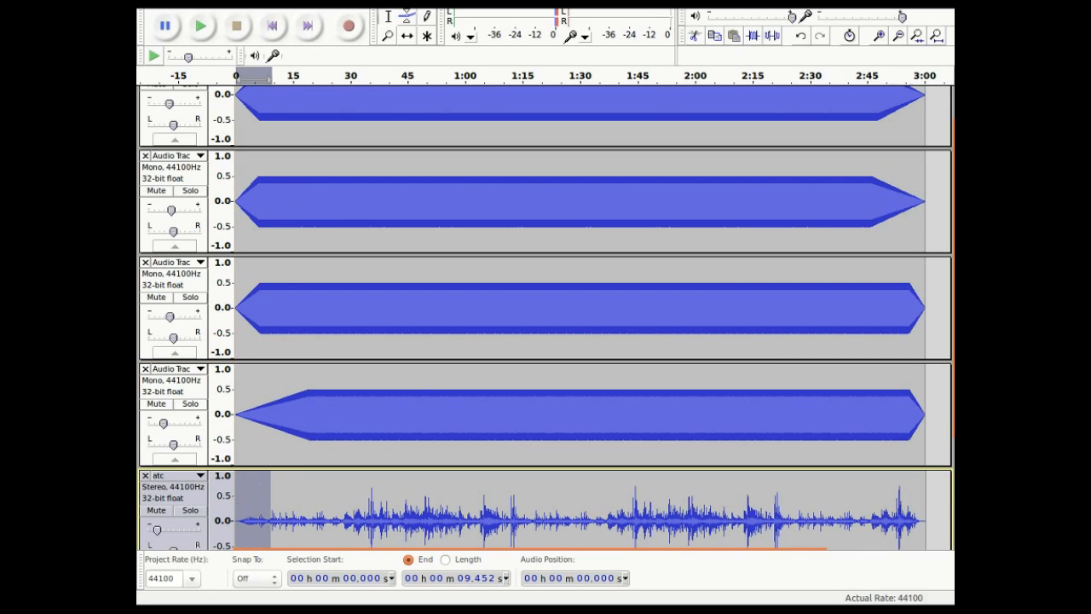
click(364, 10)
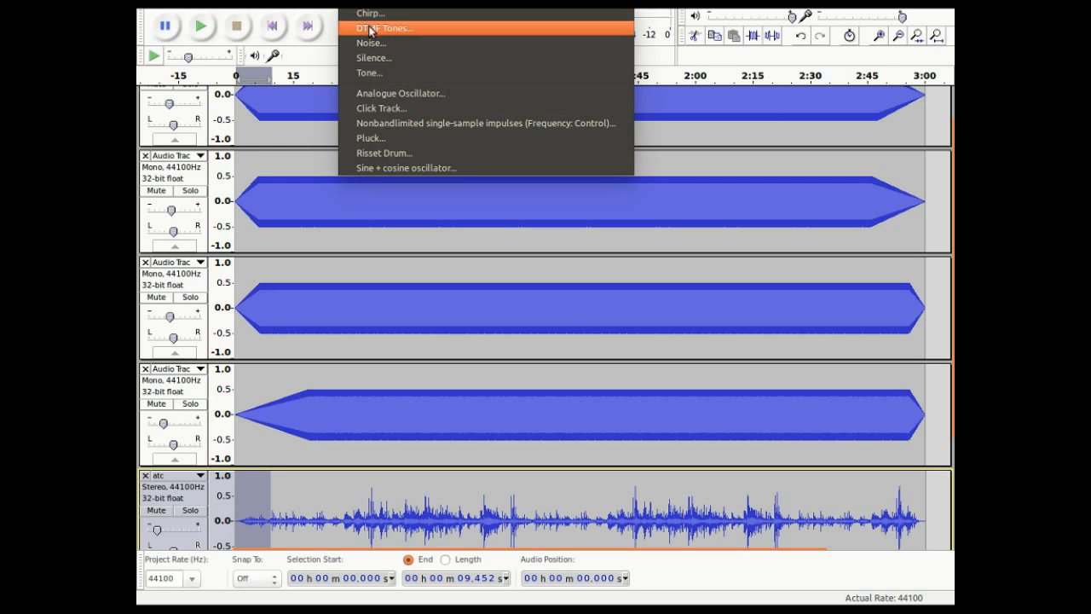
click(371, 57)
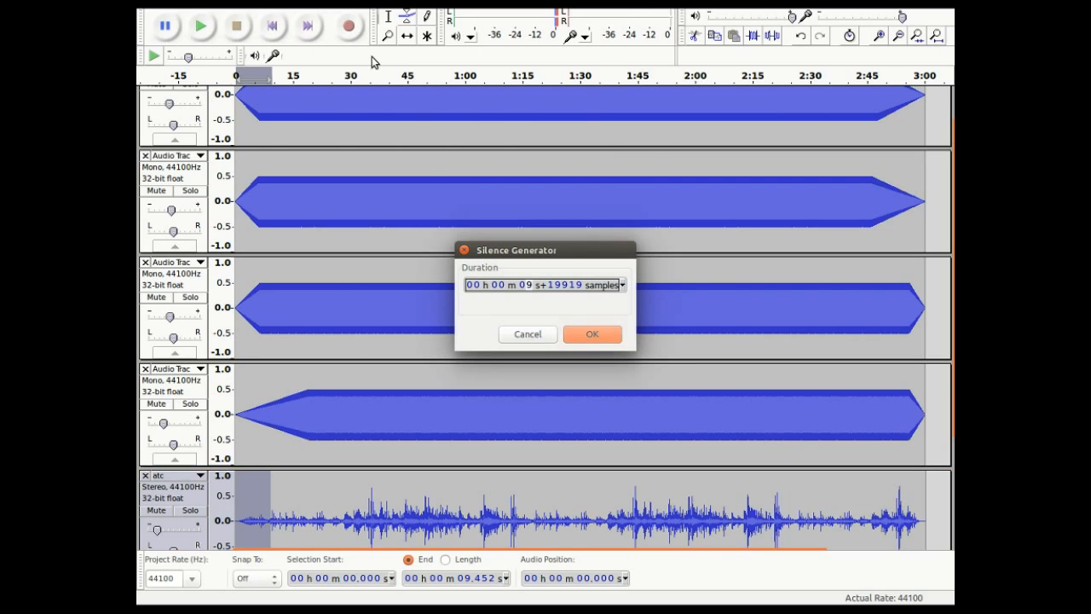
click(594, 336)
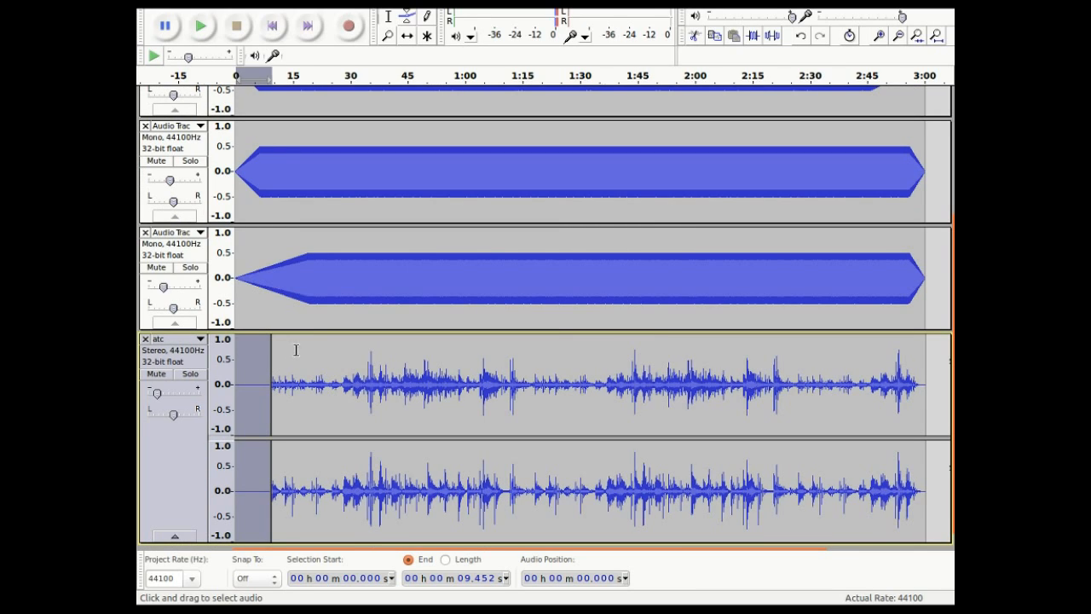
Step: Apply a Fade In to the atc track from 9.452 s to about 19.274 s and play the mix's opening
drag(306, 349, 273, 348)
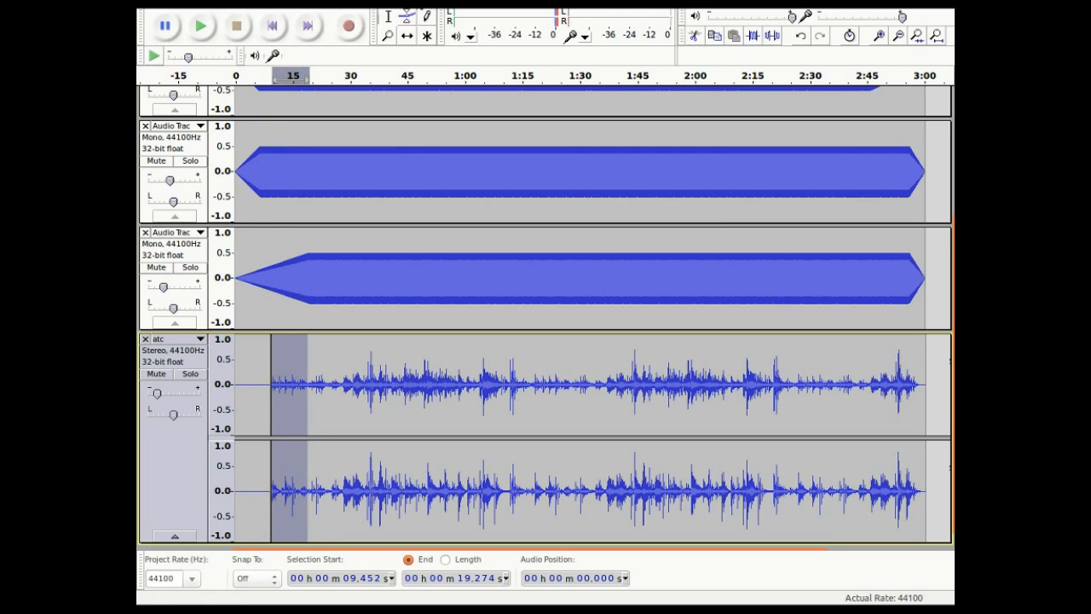
click(400, 4)
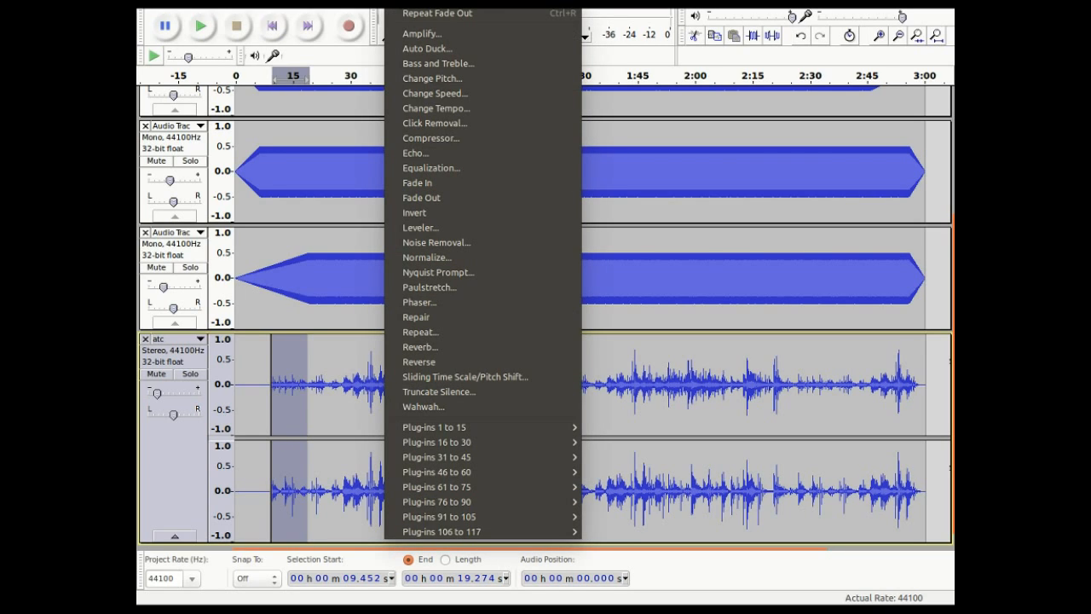
click(440, 183)
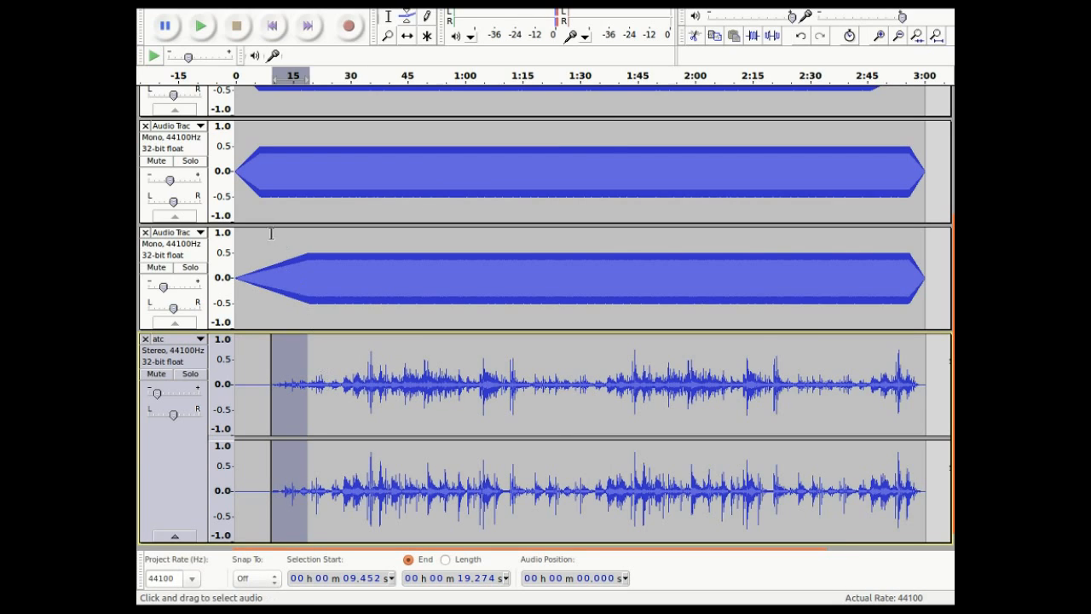
click(247, 78)
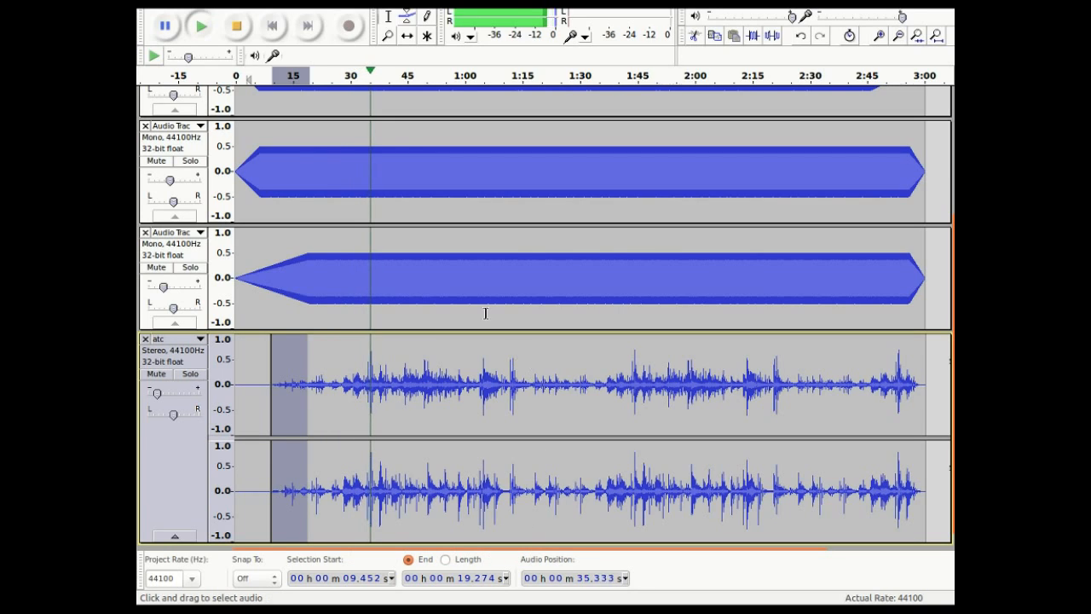
click(236, 25)
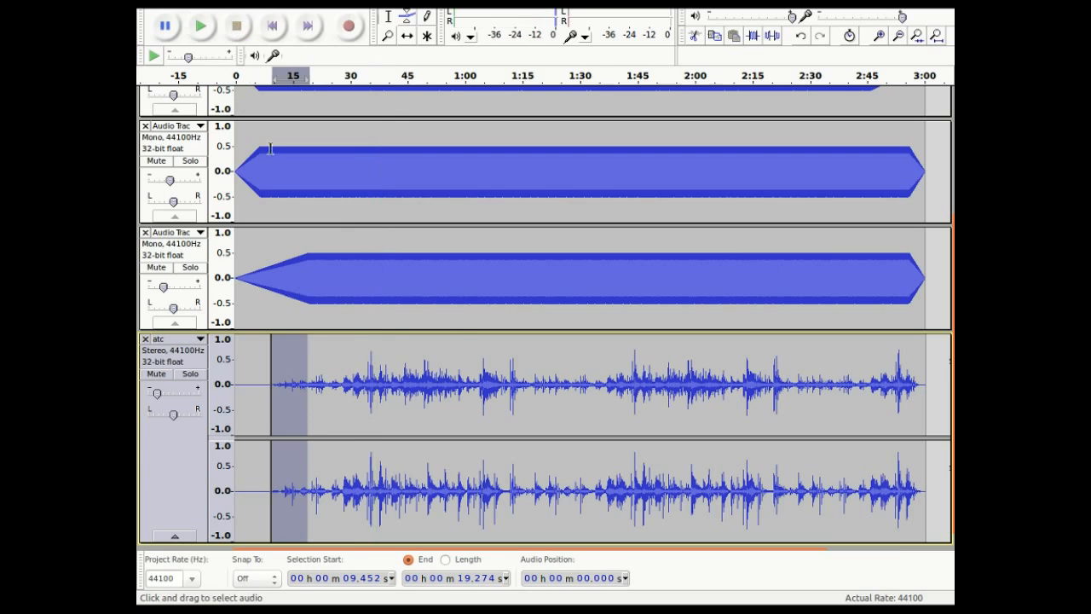
scroll(463, 338, up, 4)
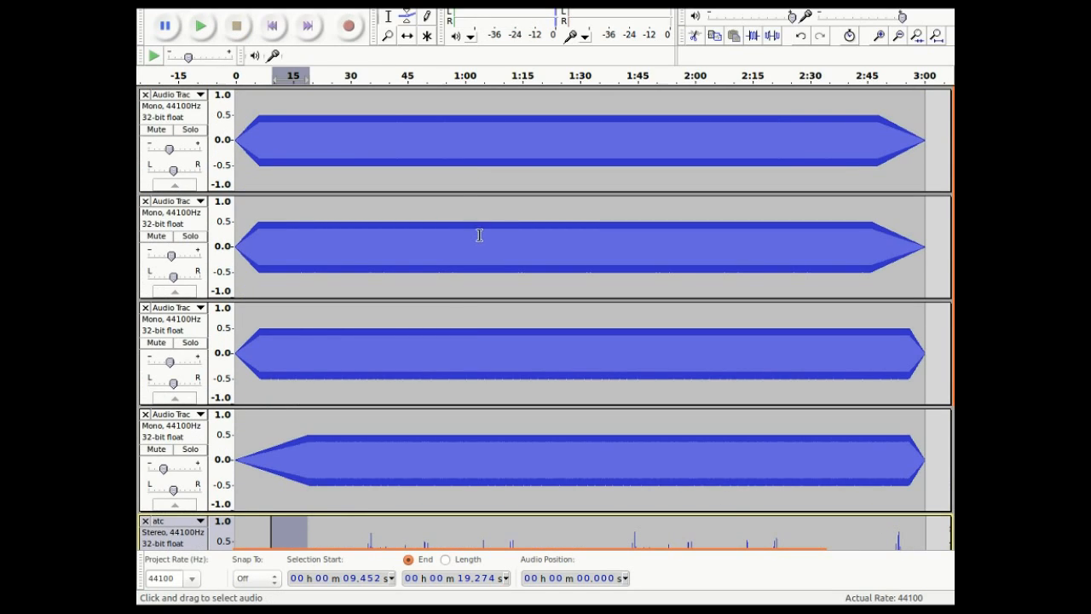
scroll(480, 239, down, 3)
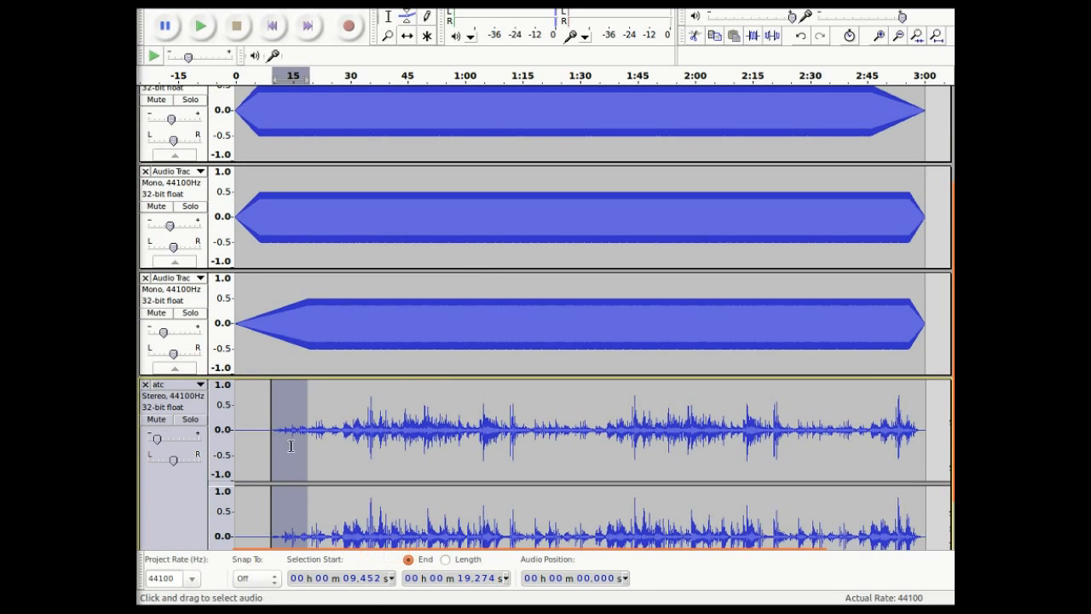
scroll(408, 302, down, 2)
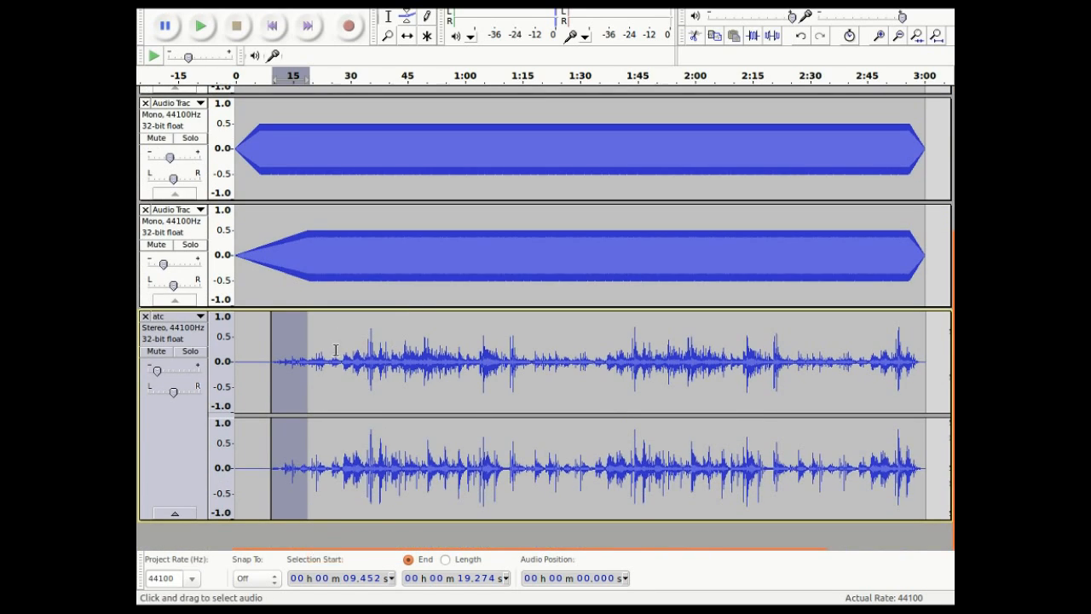
Step: Shape the first tone track's volume with the Envelope tool, dipping from about 0:39 to a low near 0:53 and recovering by about 1:19
scroll(347, 354, up, 4)
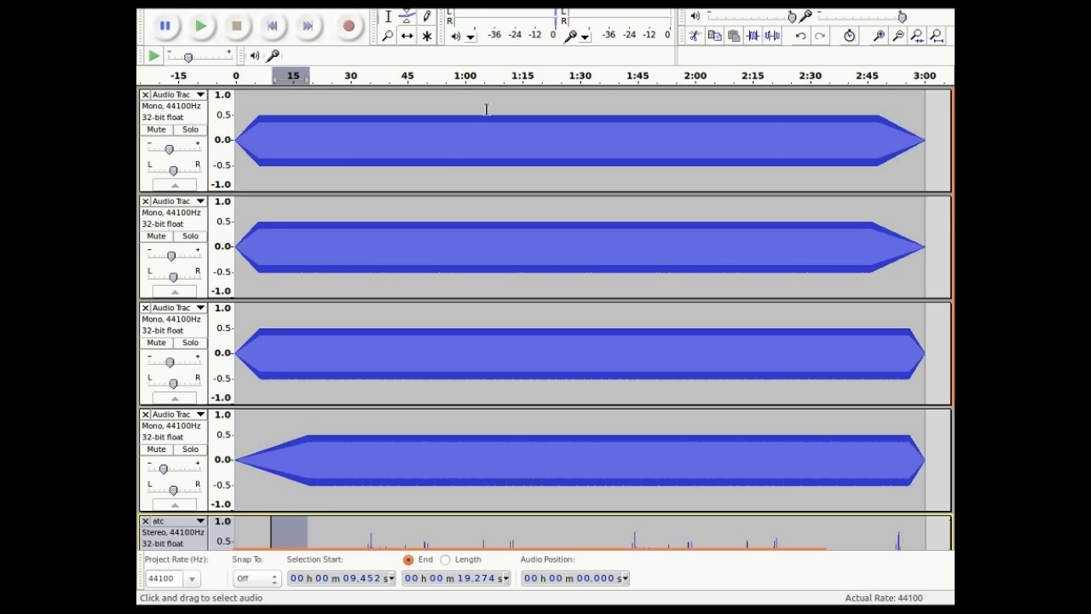
click(427, 104)
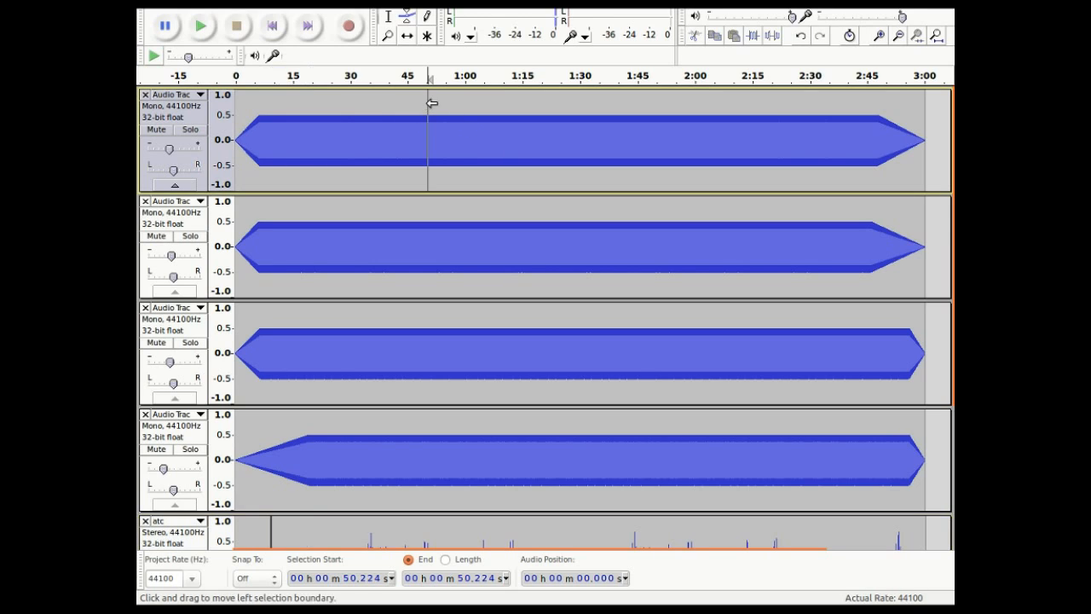
click(385, 102)
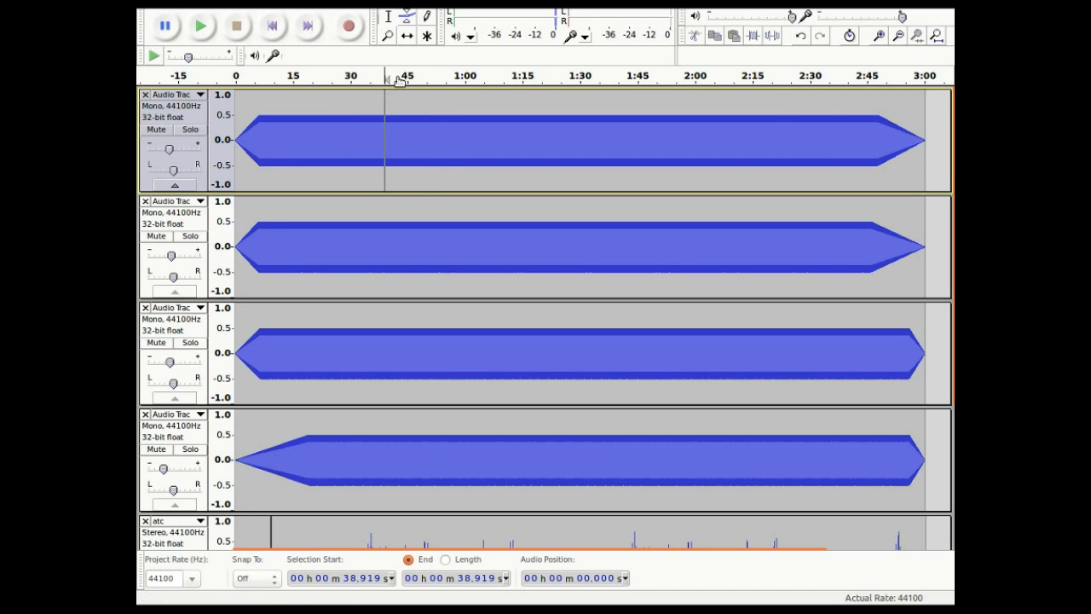
click(408, 15)
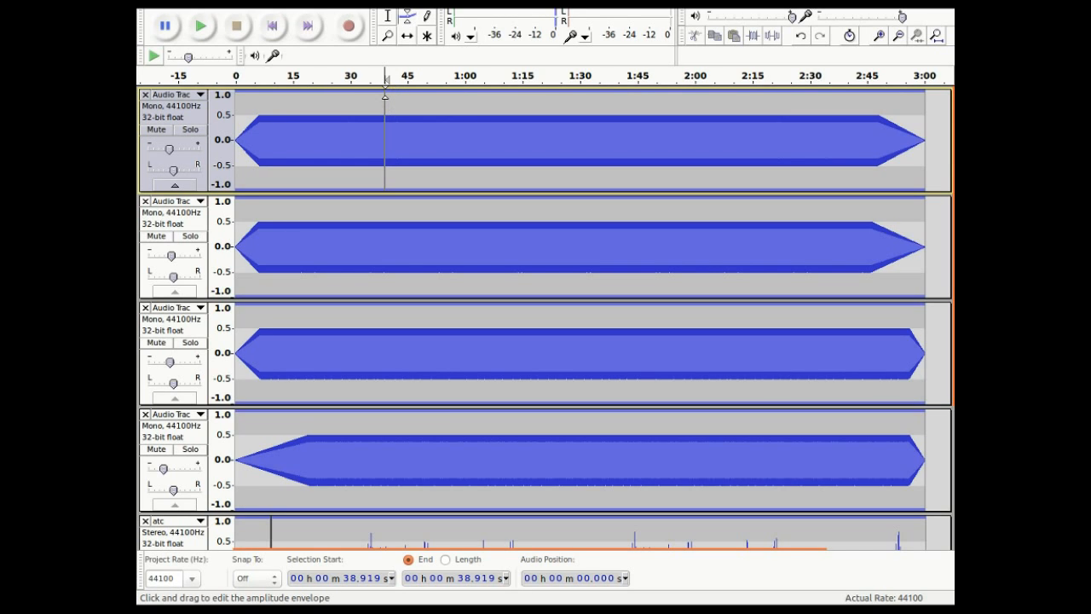
click(385, 96)
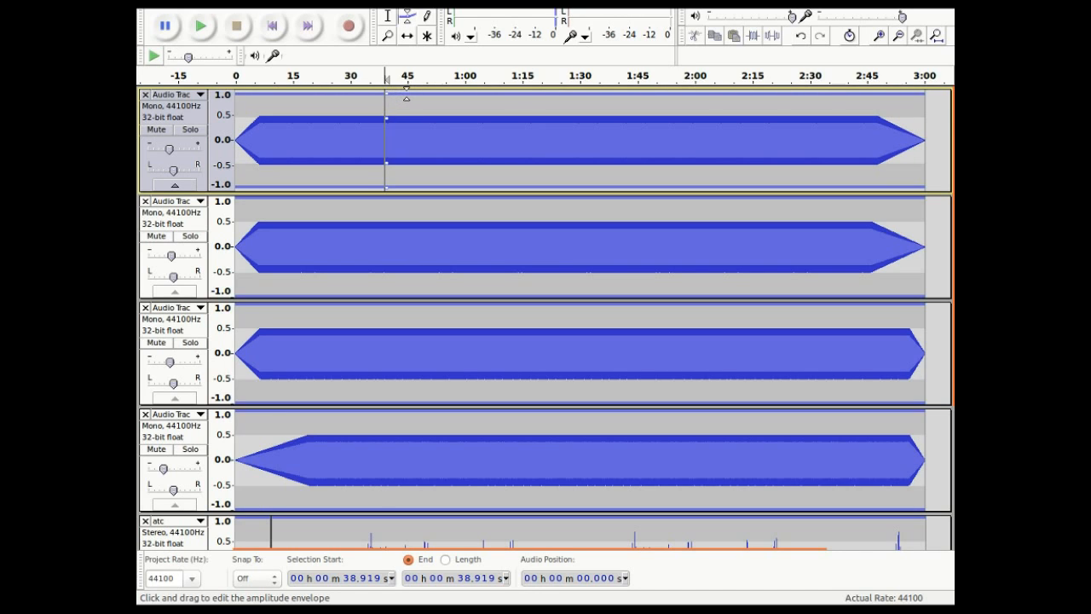
click(407, 95)
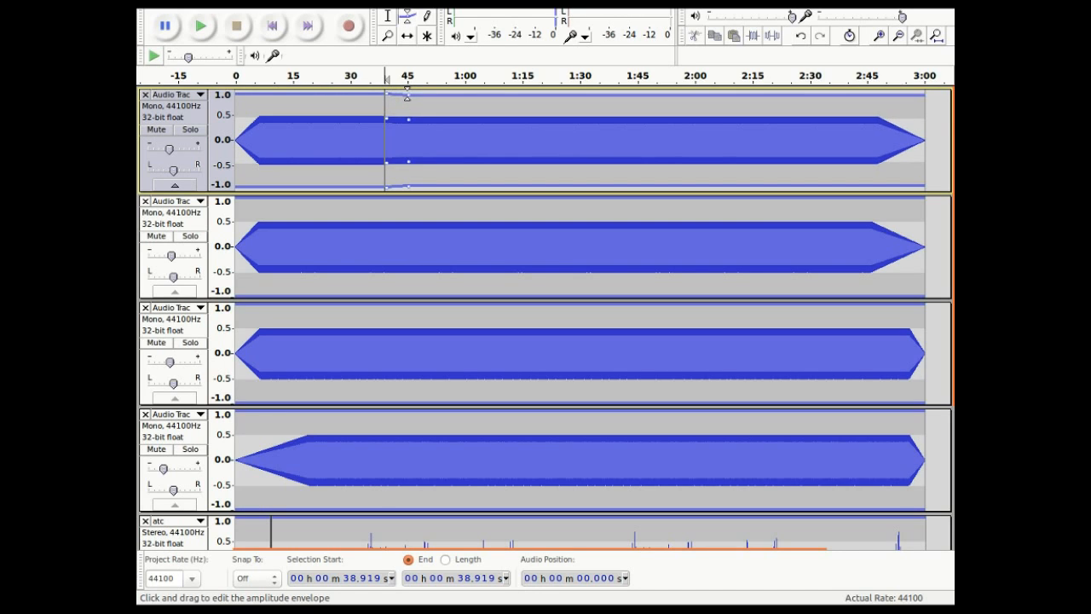
drag(407, 97, 440, 105)
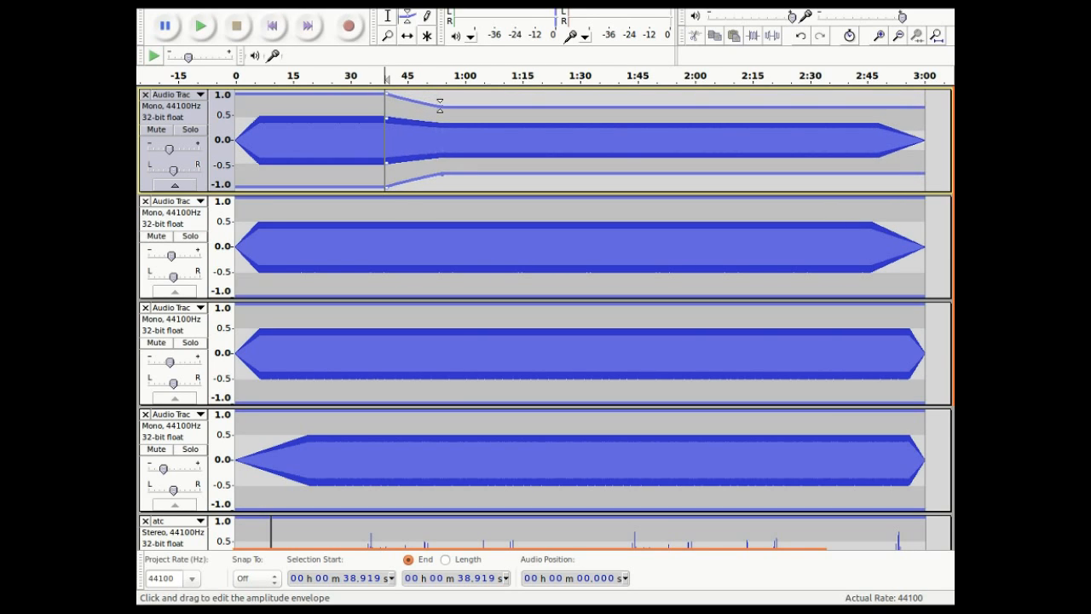
drag(437, 106, 519, 99)
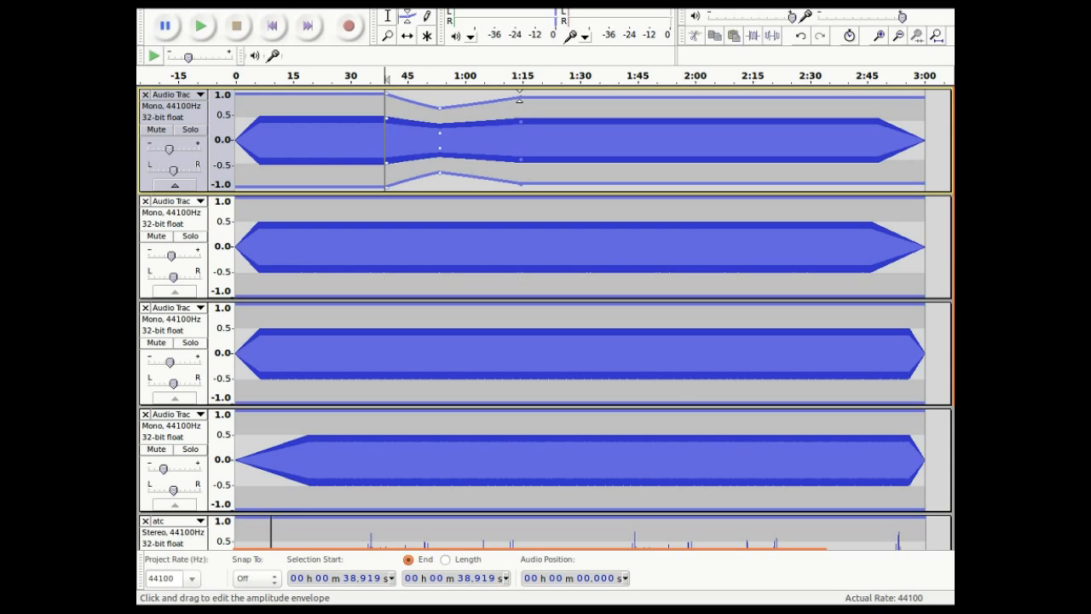
drag(521, 99, 539, 99)
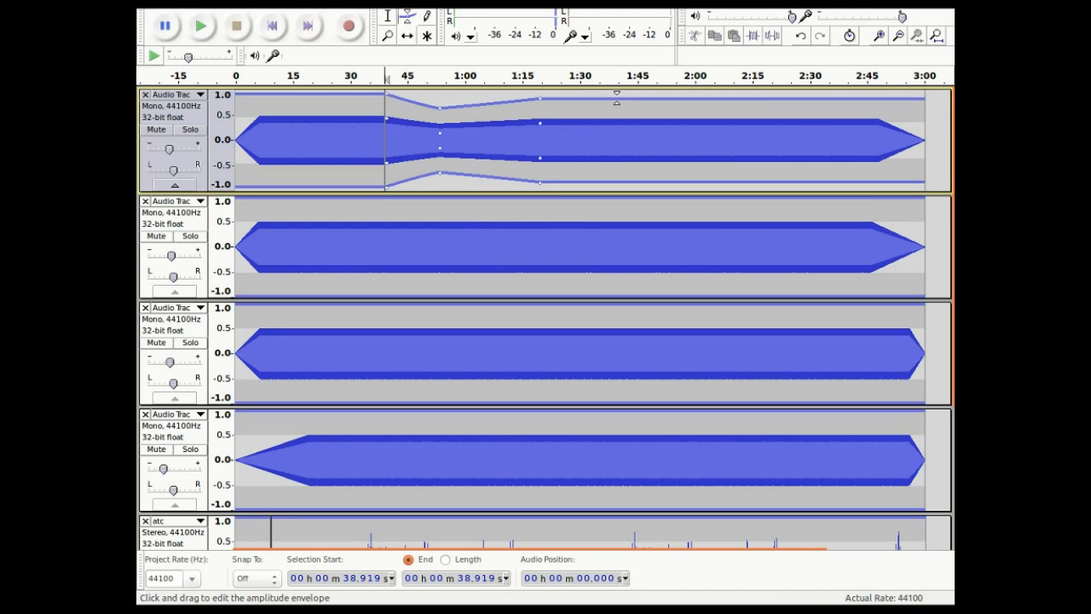
Step: Extend the first tone track's volume envelope with a dip near 1:40, a peak near 1:56 and a moderate reduction from about 2:29
click(617, 99)
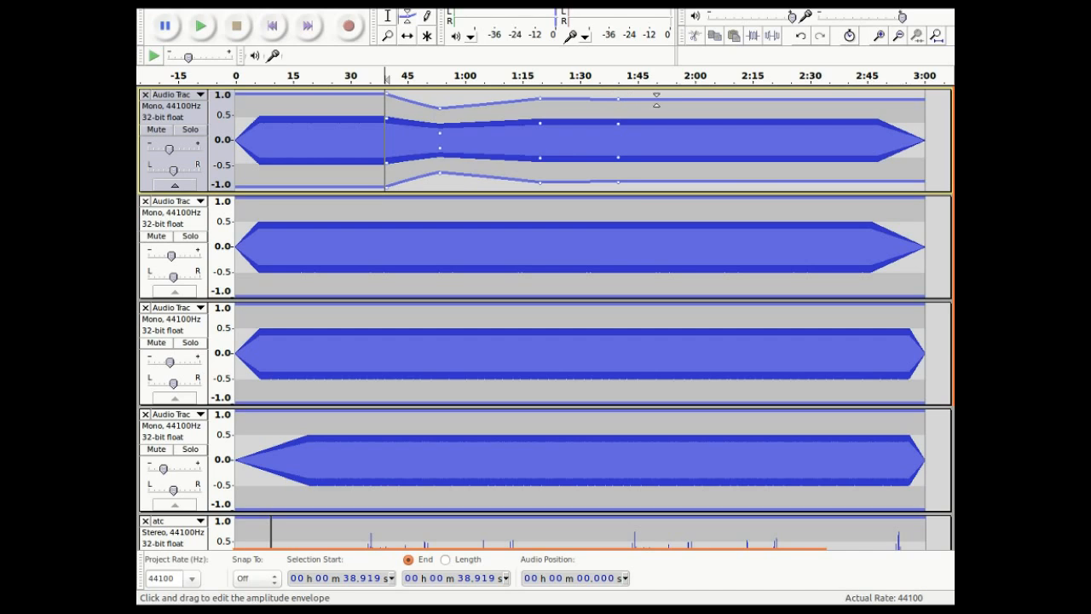
drag(619, 100, 620, 112)
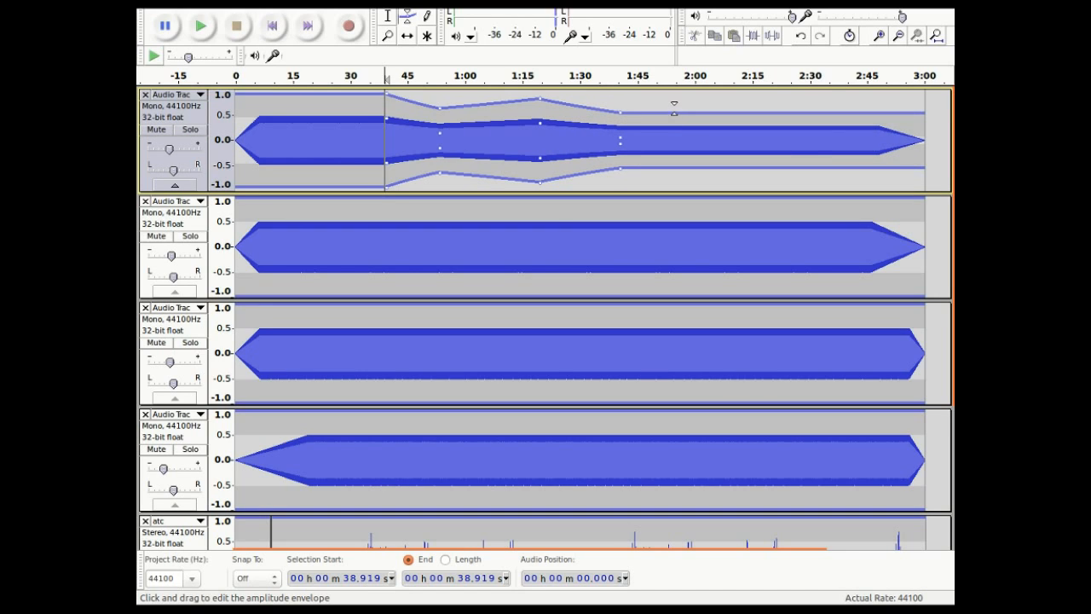
drag(667, 110, 670, 102)
drag(677, 96, 678, 93)
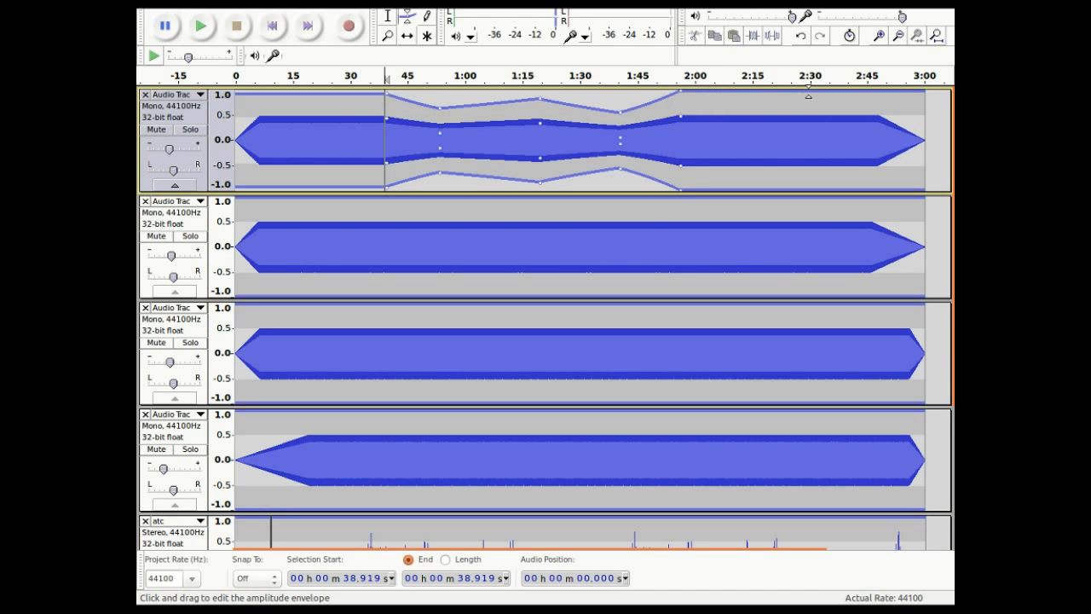
click(809, 94)
drag(809, 99, 807, 100)
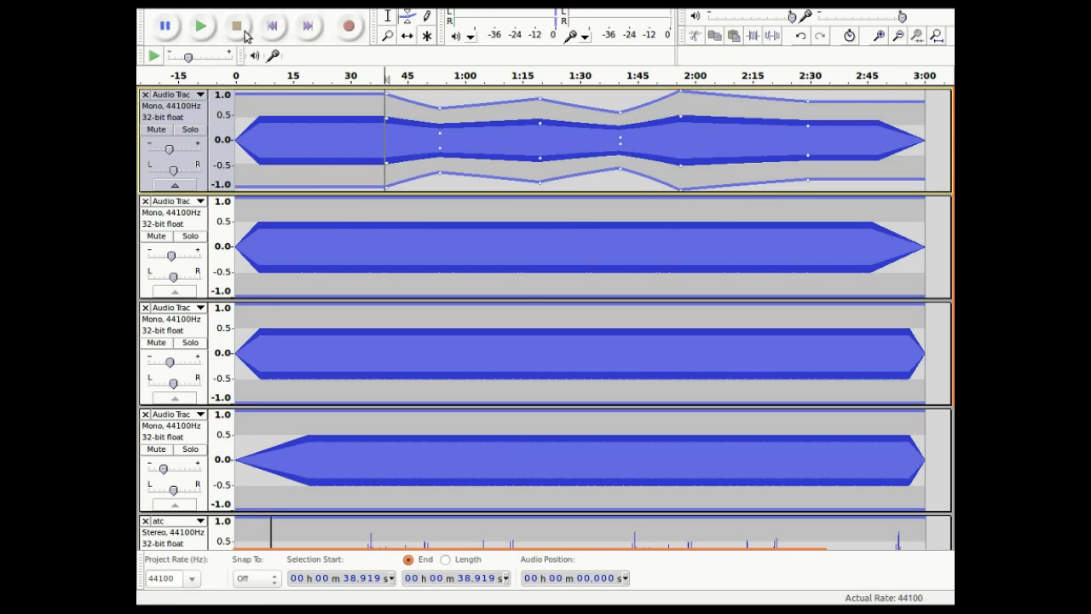
Step: Play the full mix from the project start past the first envelope dip, and stop playback after about 1:07
click(273, 28)
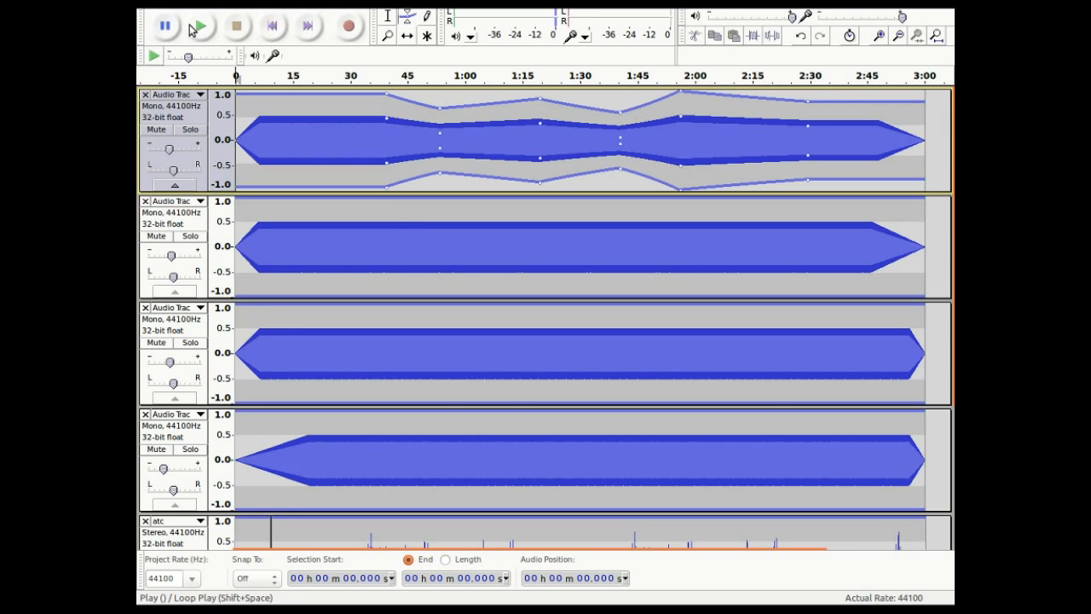
click(199, 27)
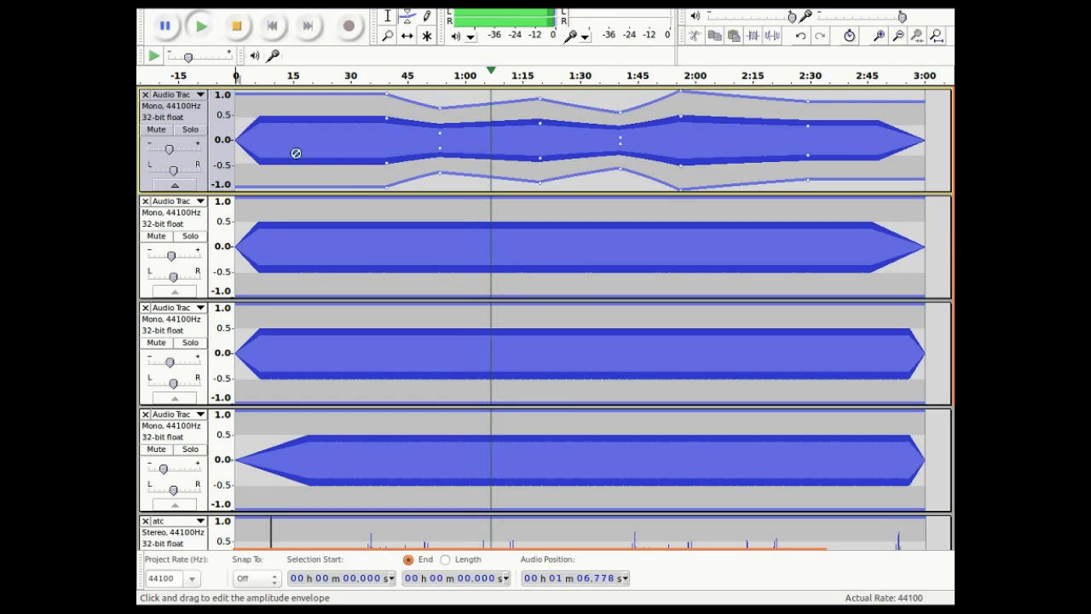
click(240, 27)
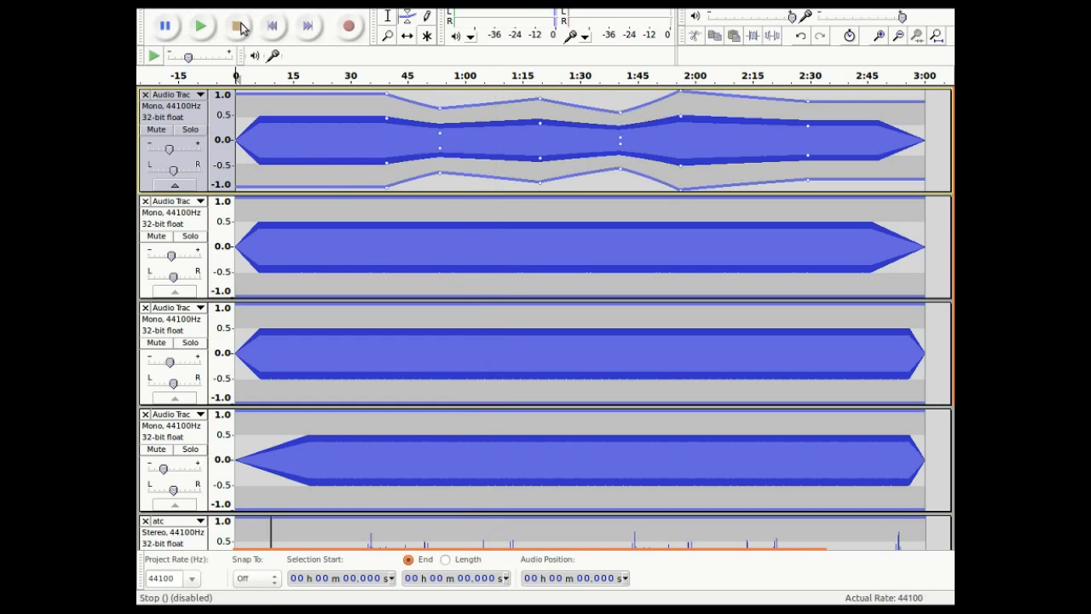
Step: Export the mix to the Desktop as an MP3 file named drone2a, accepting the mixdown to two stereo channels
click(187, 3)
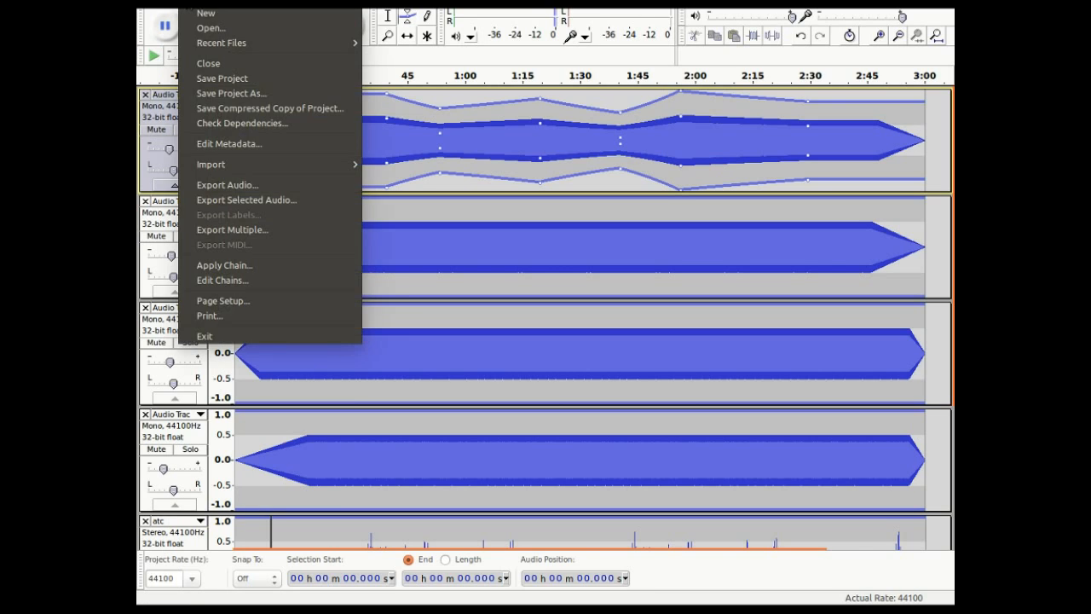
click(232, 188)
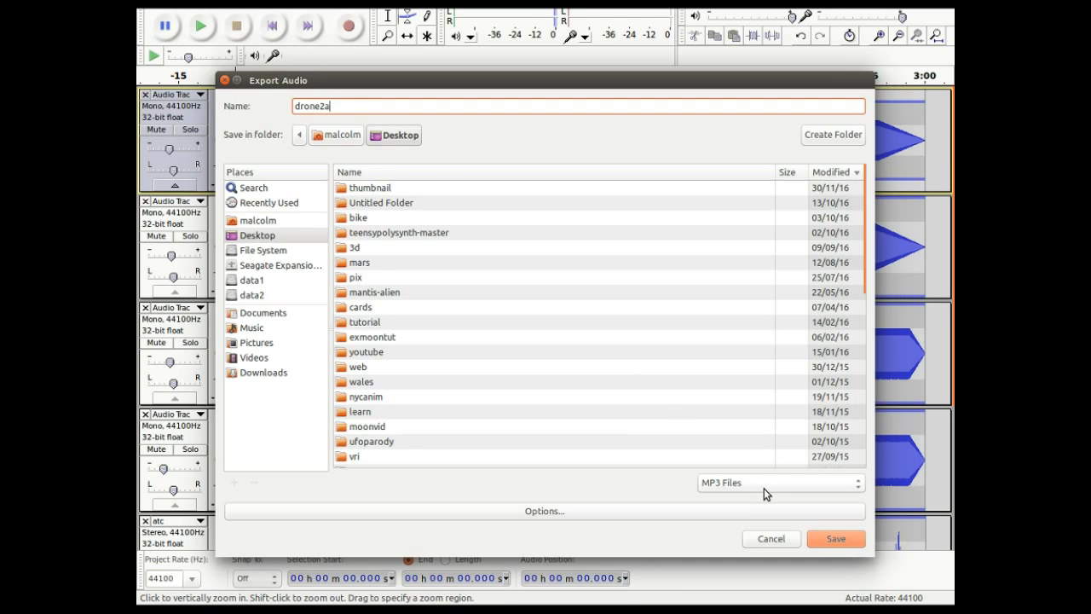
click(857, 483)
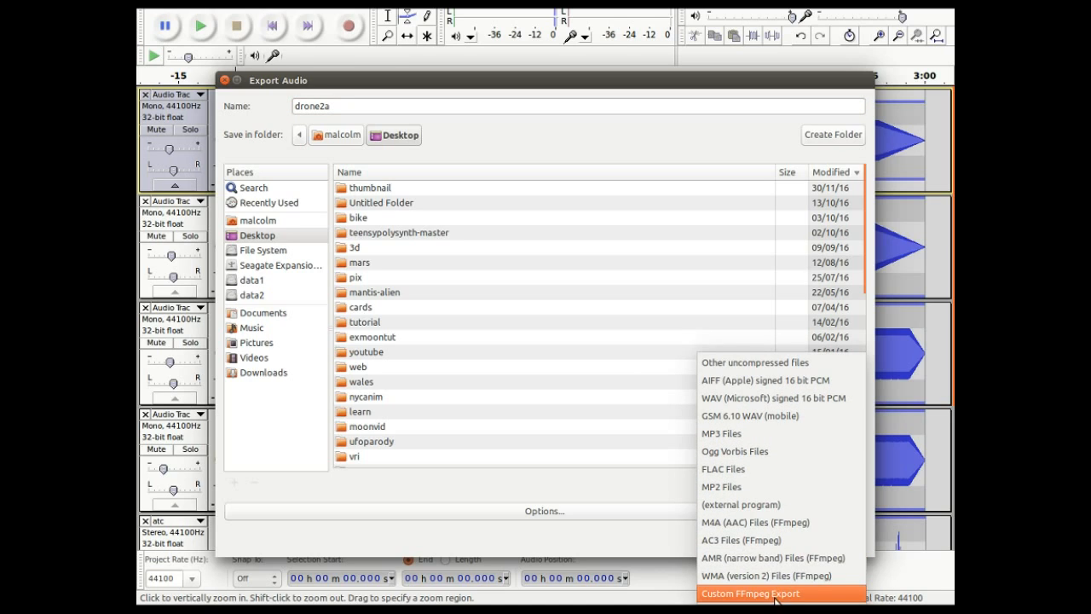
click(762, 439)
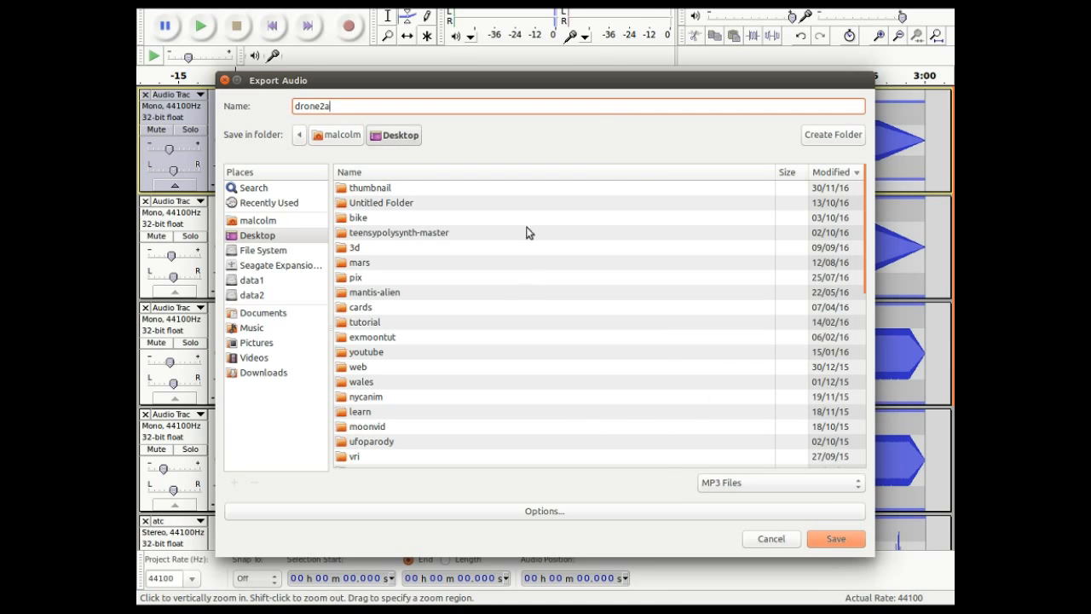
click(835, 539)
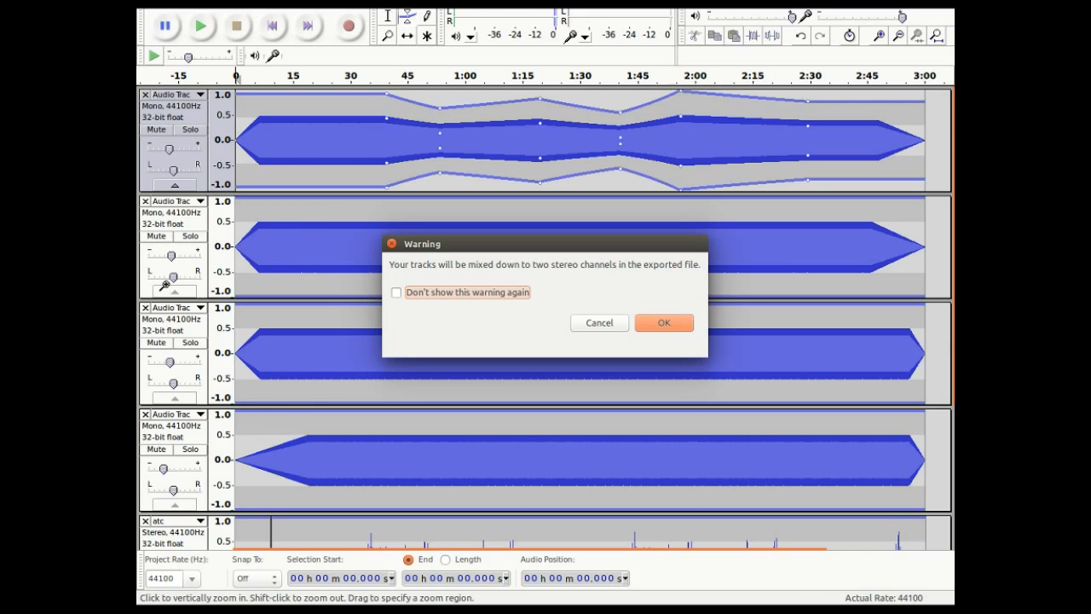
click(666, 324)
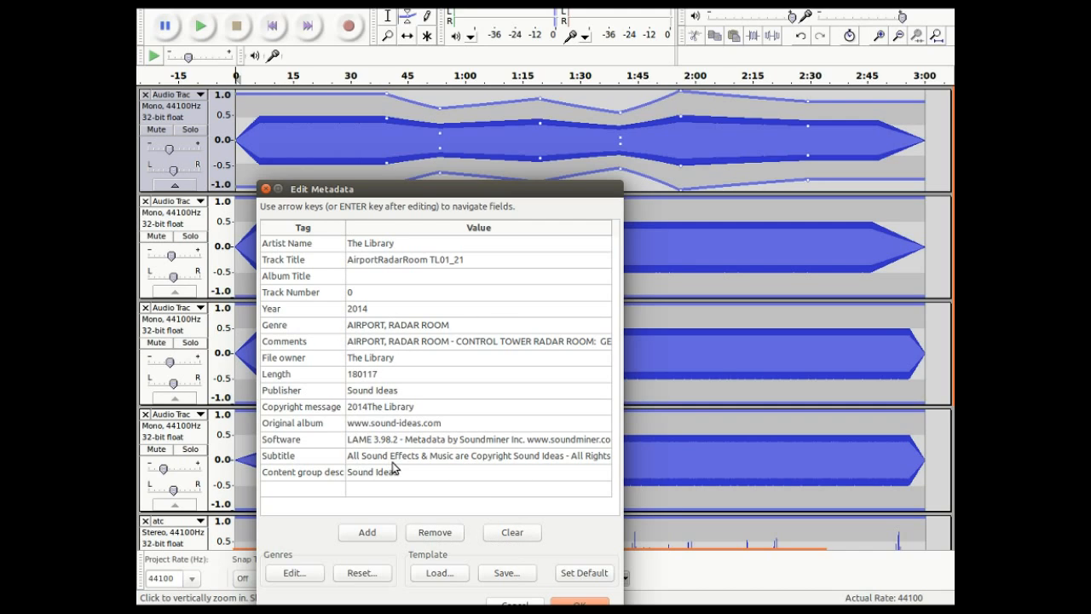
Step: Clear all inherited metadata, set the artist name to arduinotronic and complete the export
click(513, 533)
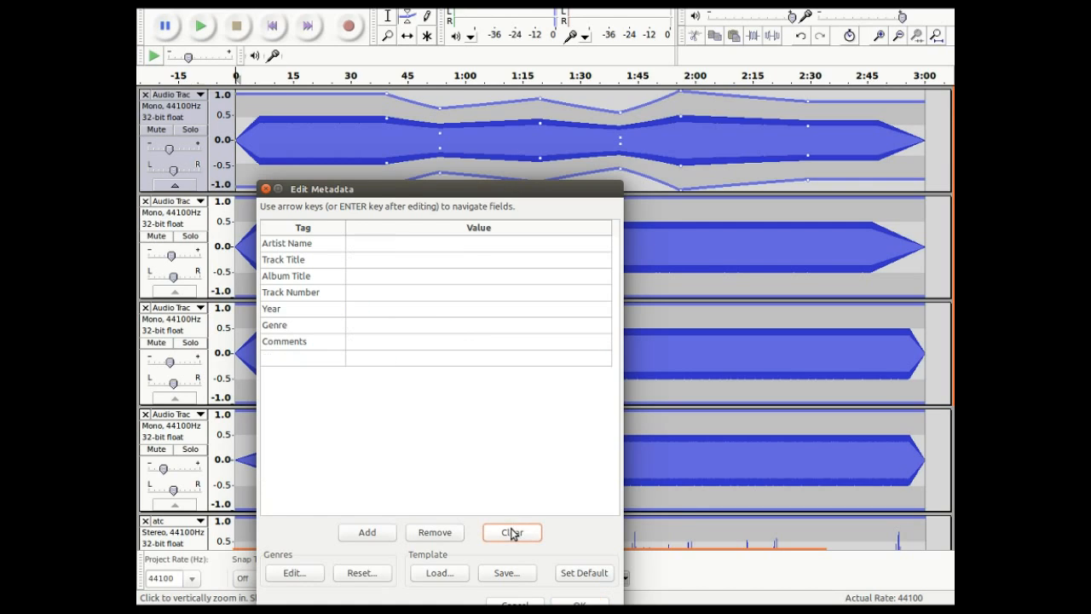
click(369, 244)
text(arduinotronic)
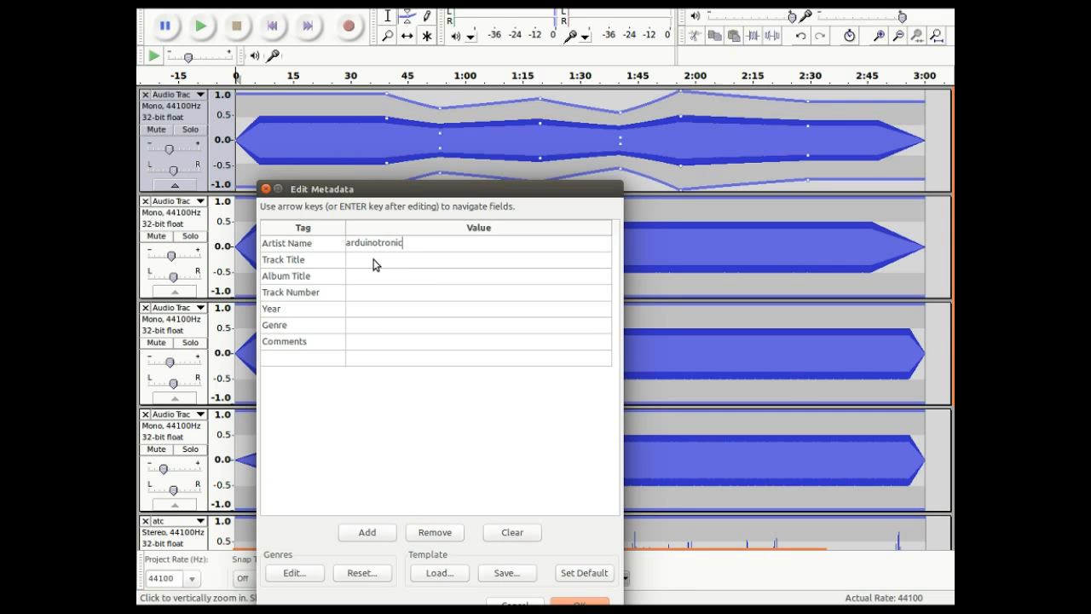
click(580, 603)
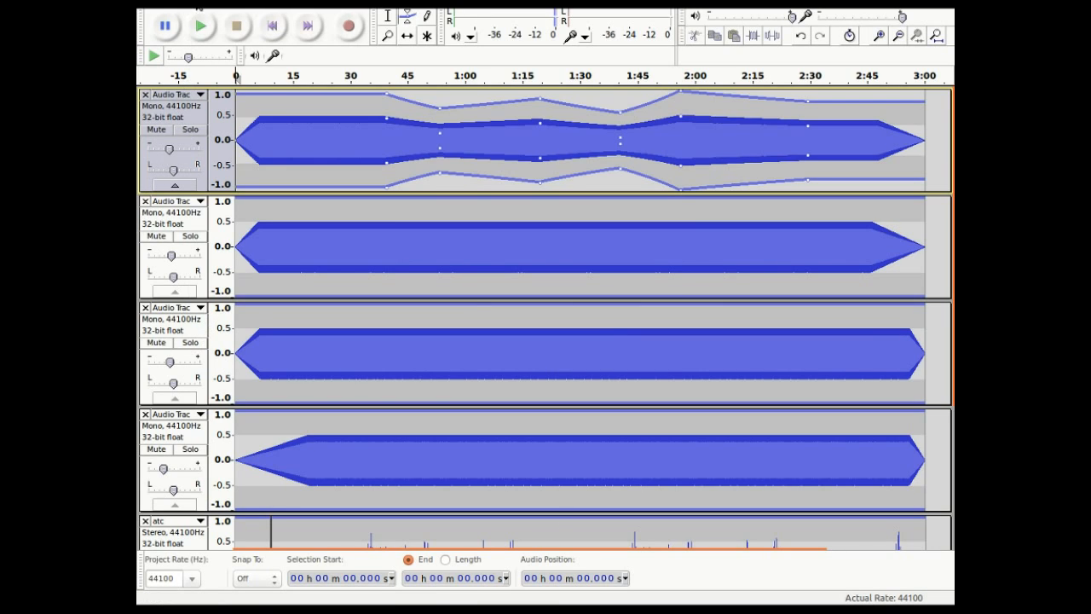
Step: Close the Audacity project without saving changes and return to the desktop
click(194, 1)
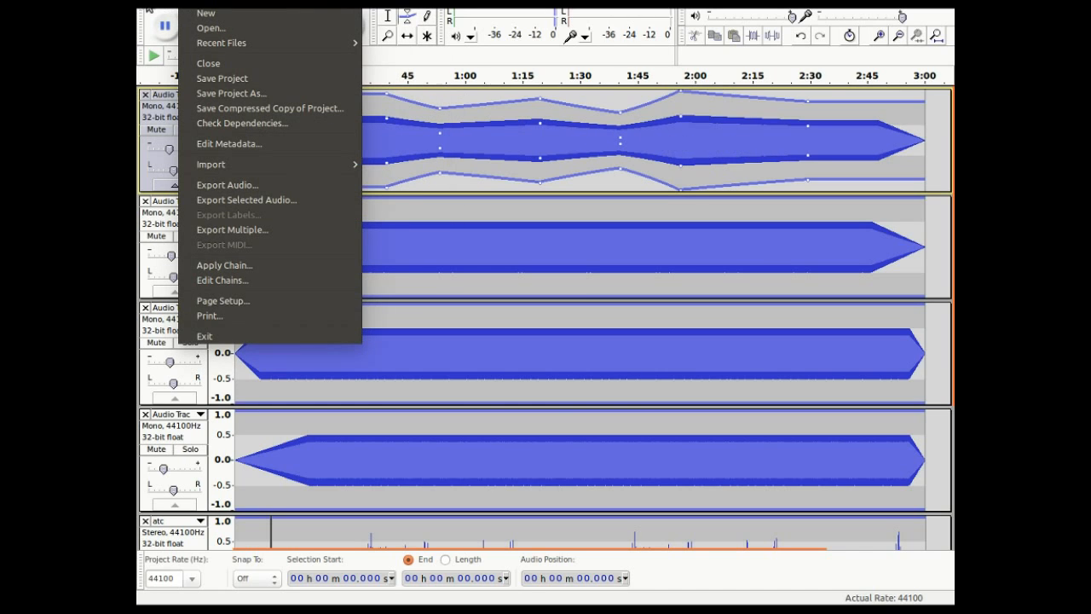
click(148, 9)
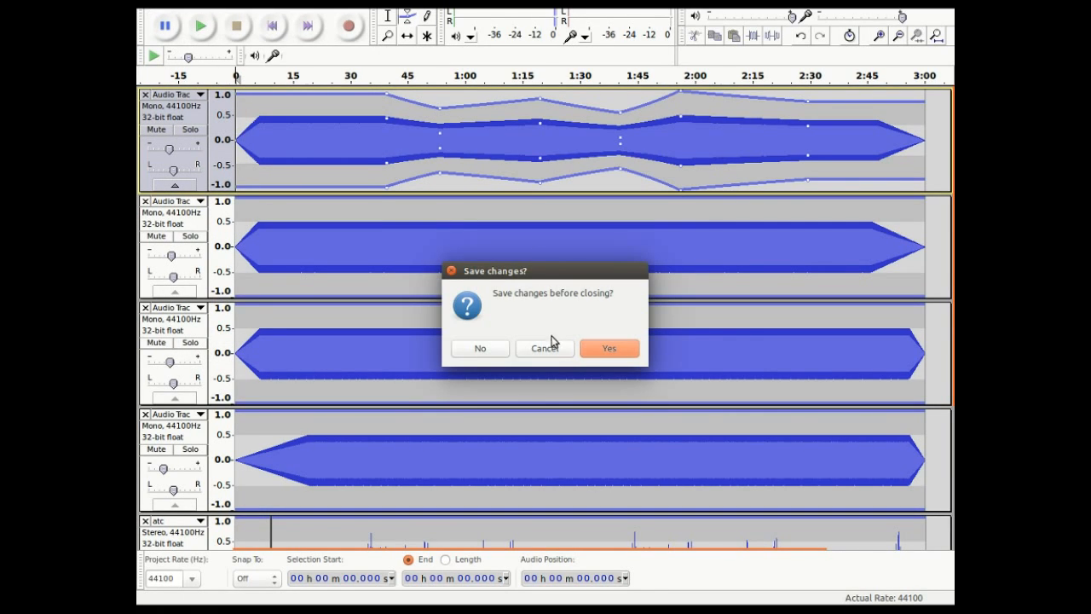
click(483, 357)
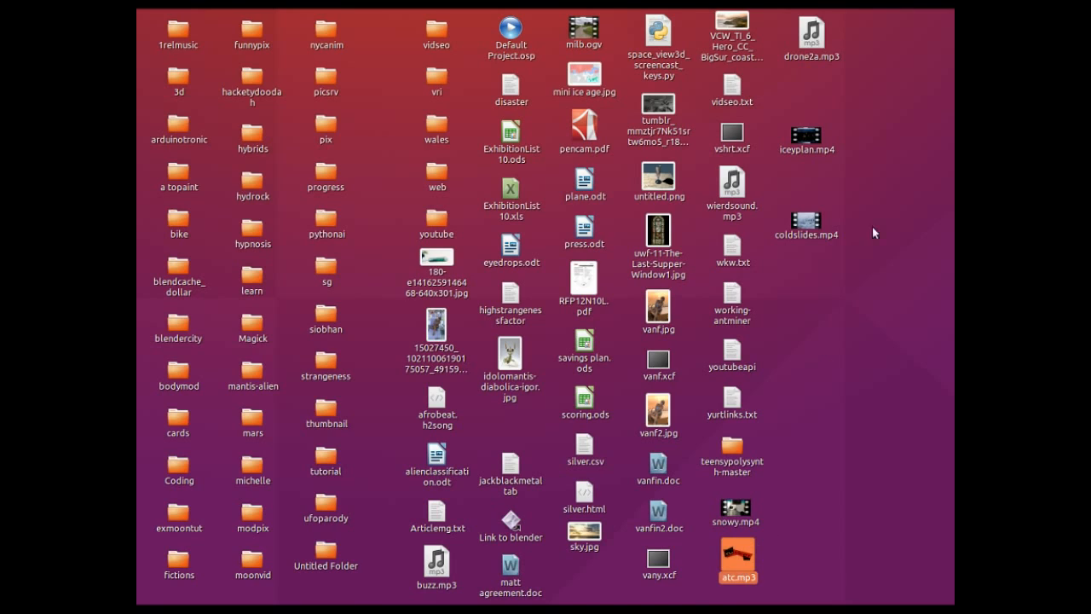
Step: Move drone2a.mp3 to an empty area of the desktop and play it in the media player at maximum volume
drag(811, 38, 839, 377)
double_click(802, 367)
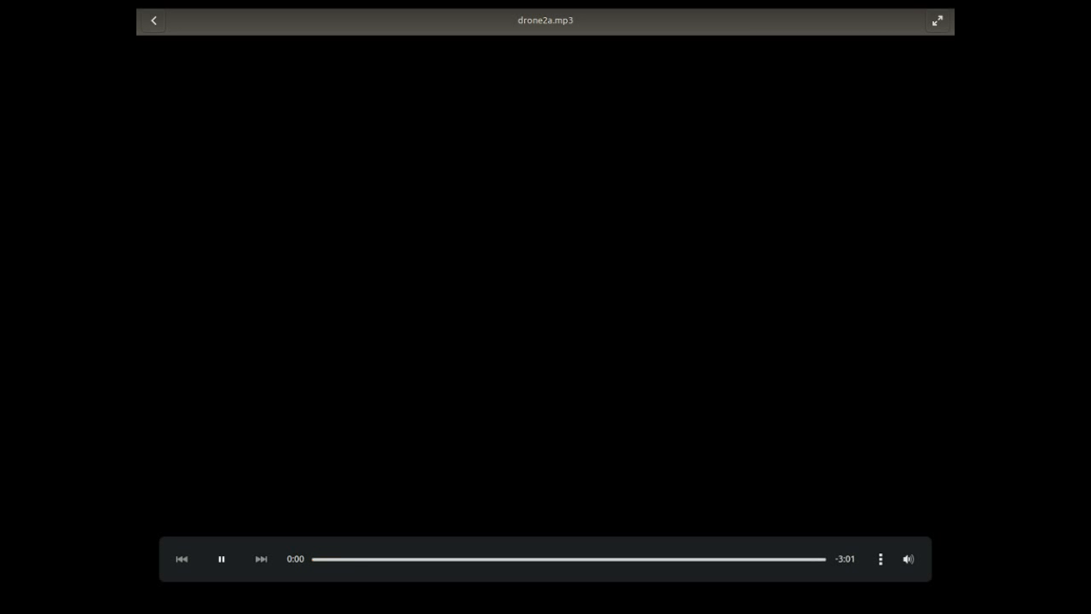
click(909, 560)
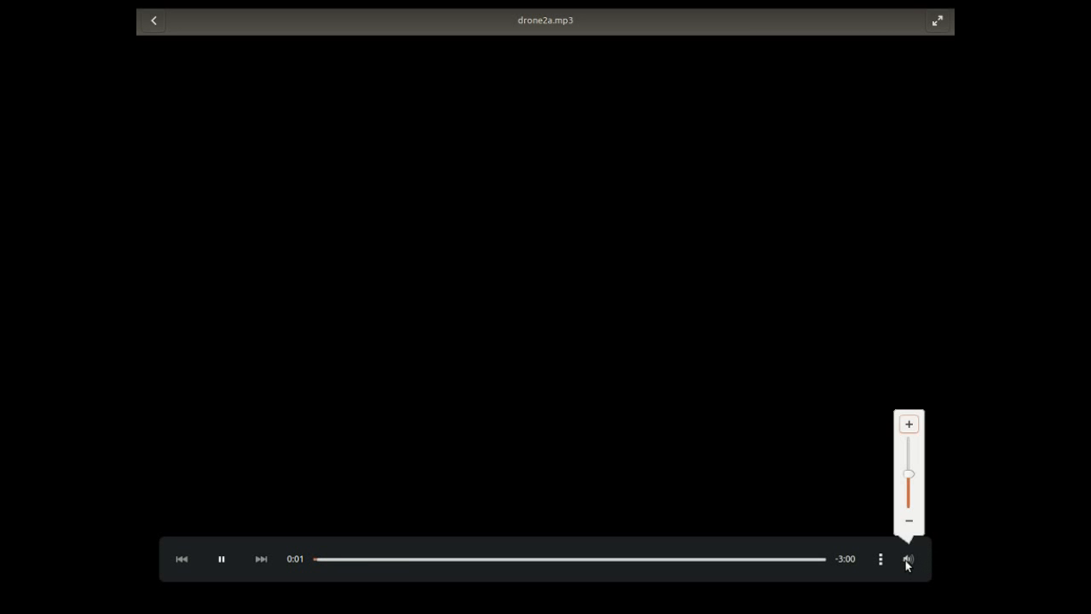
drag(905, 472, 906, 442)
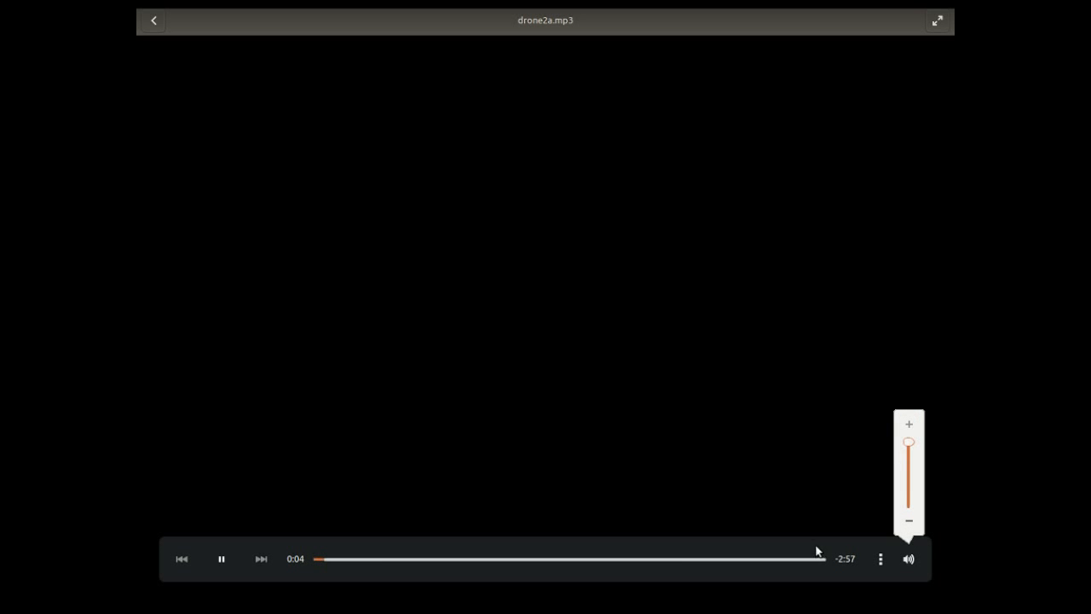
click(347, 565)
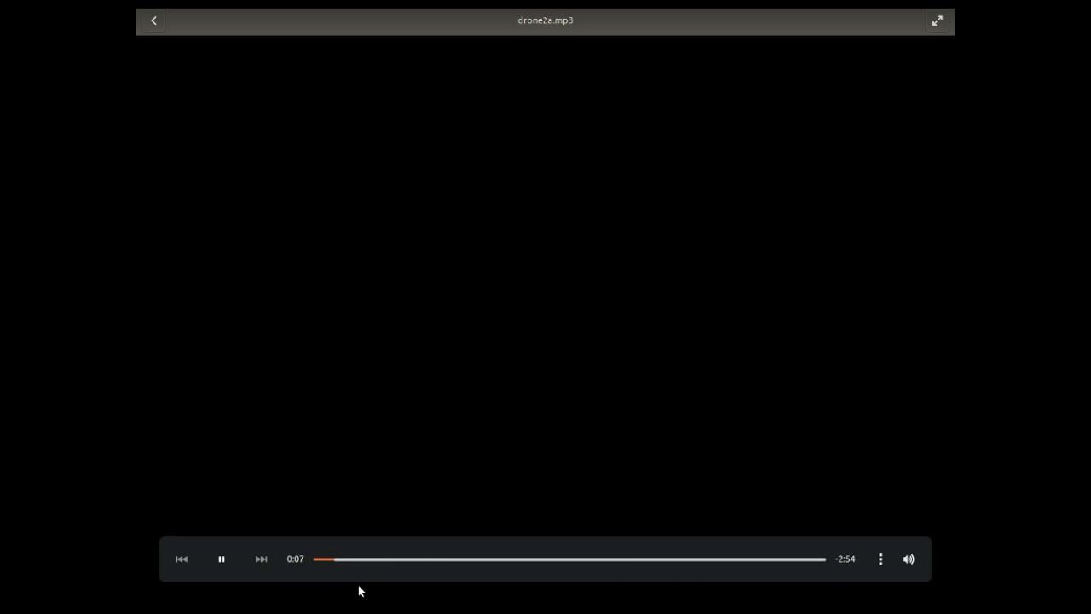